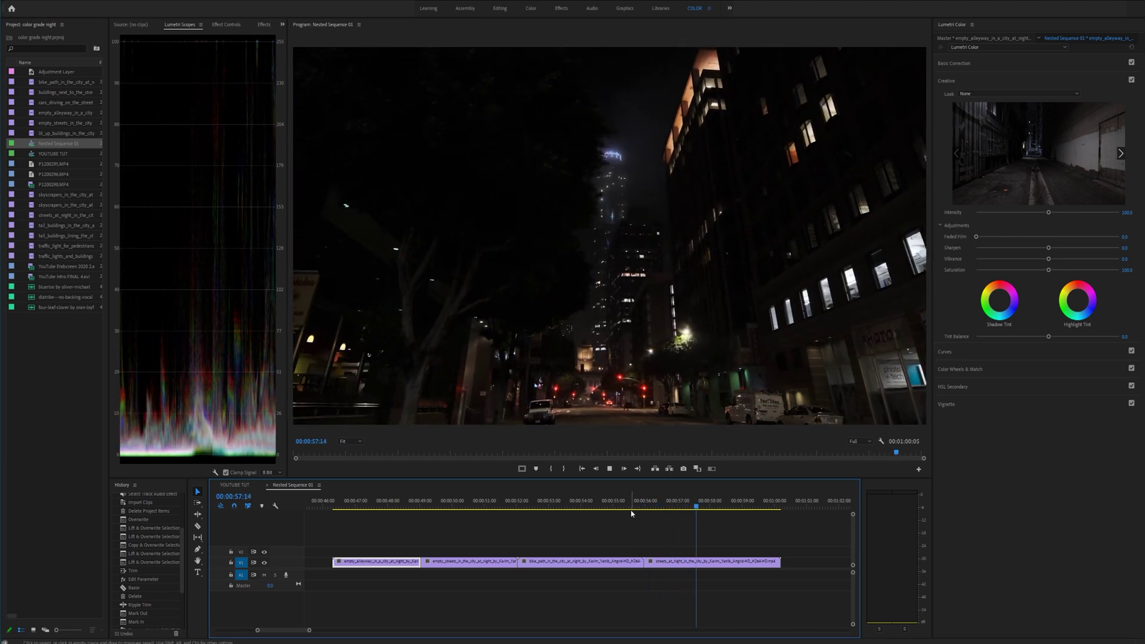
Step: Preview the night footage from the alleyway clip in the nested sequence, and select the alleyway clip for grading
{"action": "left_click_drag", "start_coordinate": [601, 507], "coordinate": [376, 507]}
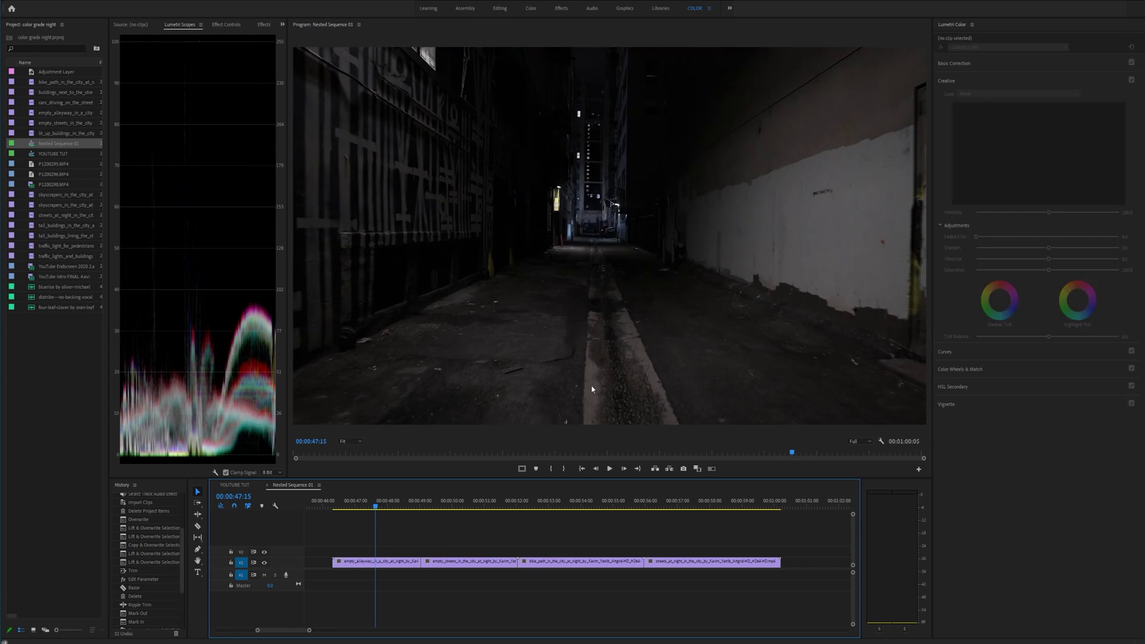
{"action": "key", "text": "space"}
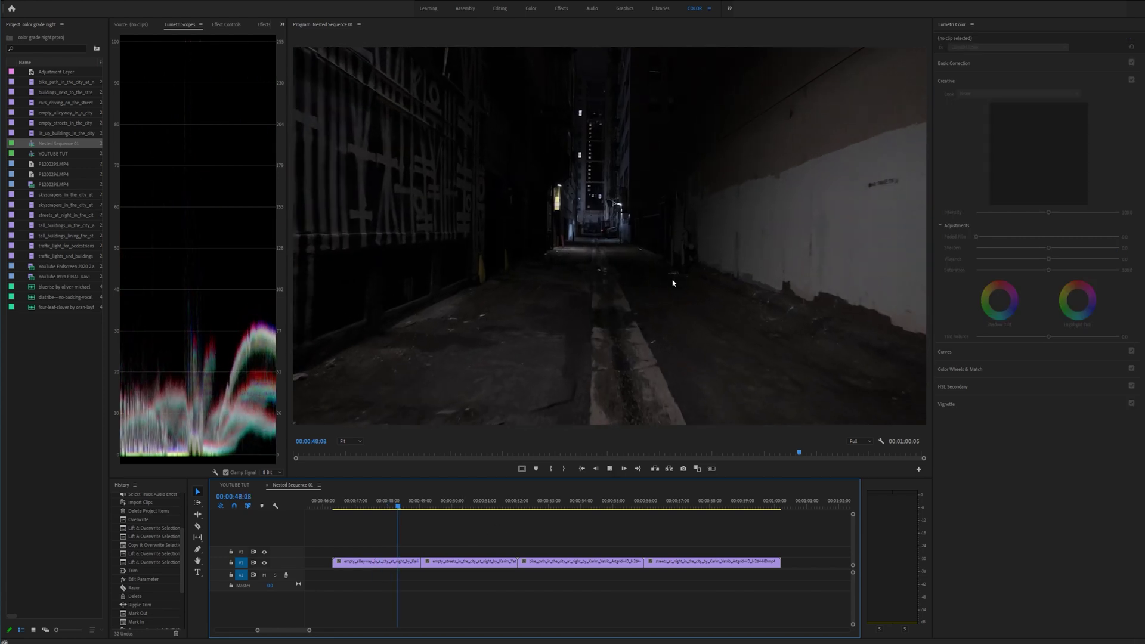
{"action": "key", "text": "space"}
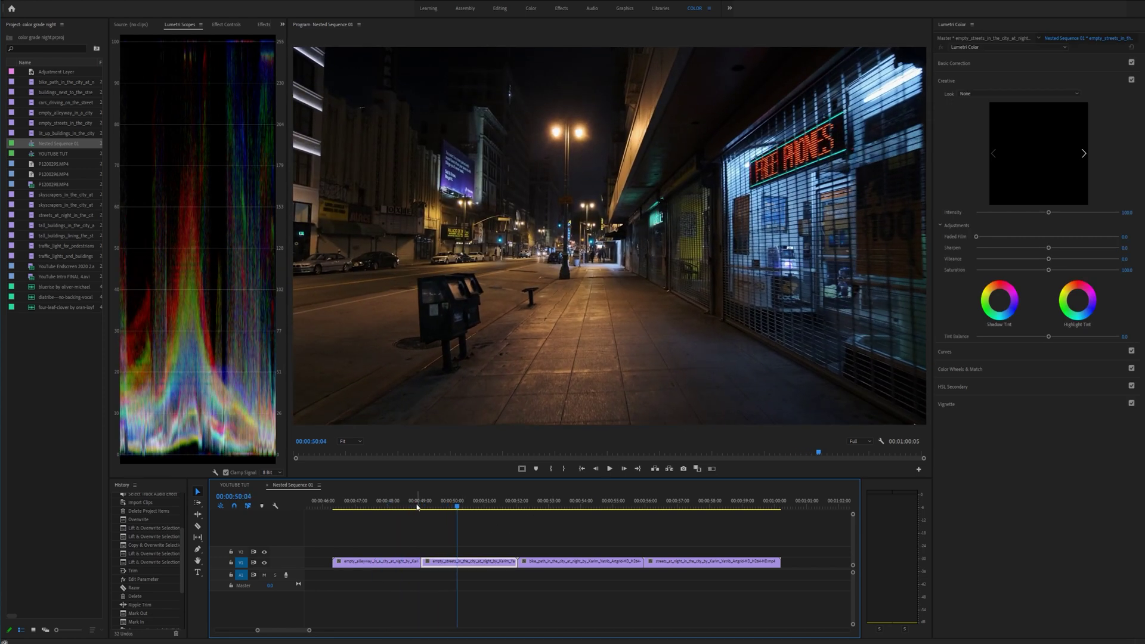
{"action": "left_click", "coordinate": [395, 561]}
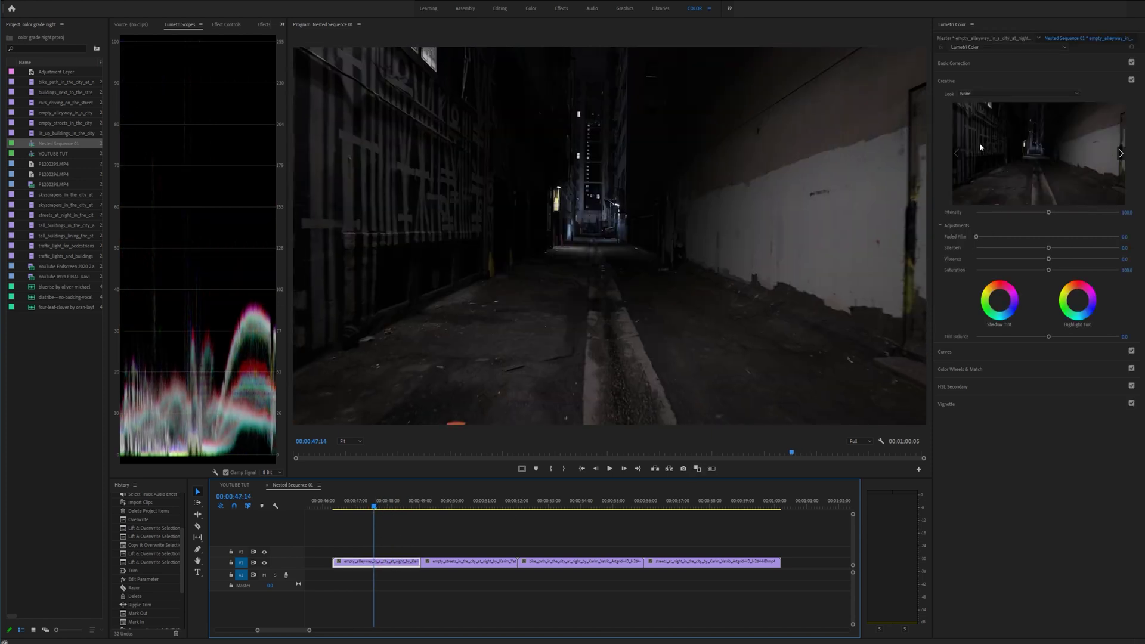
Step: Expand the Lumetri Curves section, look over its RGB and hue saturation curves, and go to the streets_at_night clip at 00:00:57:00
{"action": "left_click", "coordinate": [967, 352]}
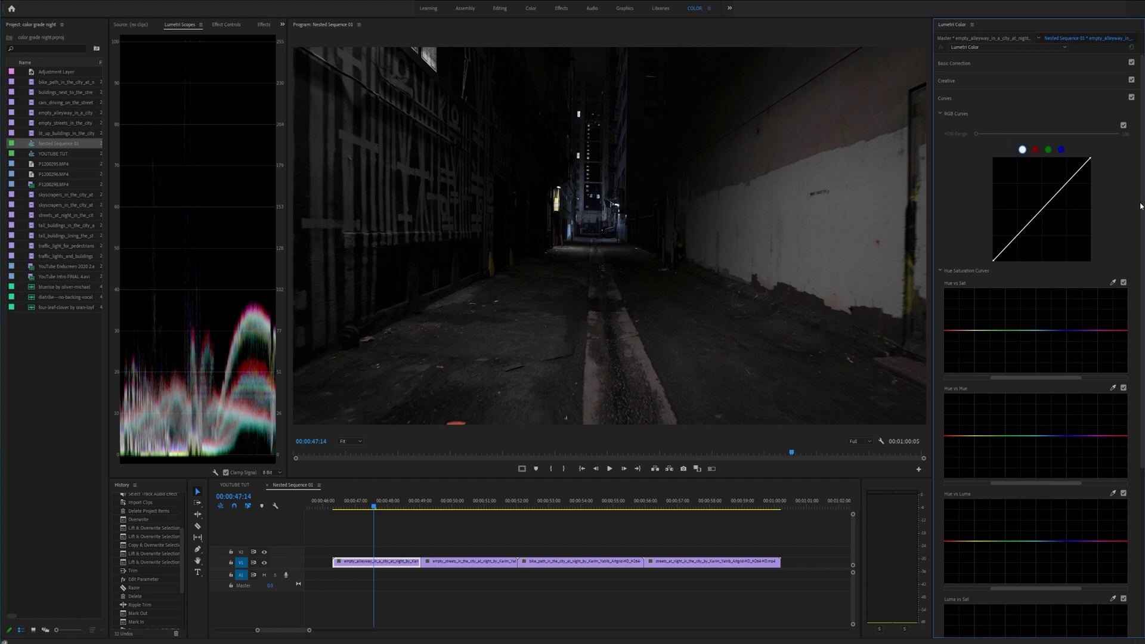
{"action": "scroll", "coordinate": [1113, 179], "scroll_direction": "down", "scroll_amount": 4}
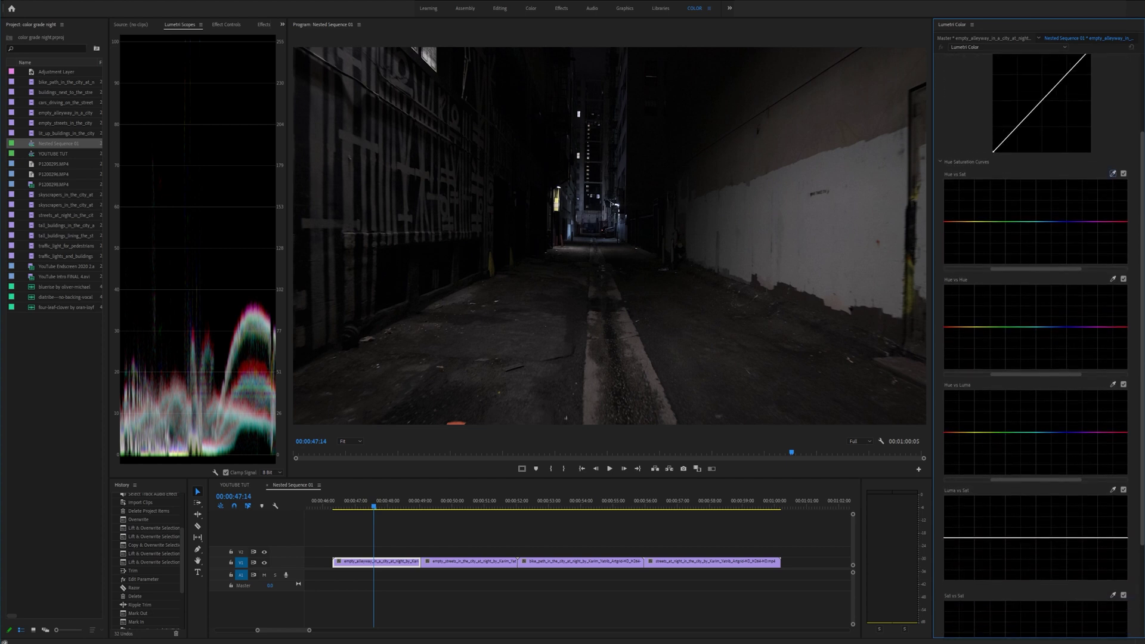
{"action": "scroll", "coordinate": [1038, 340], "scroll_direction": "down", "scroll_amount": 2}
{"action": "scroll", "coordinate": [1038, 340], "scroll_direction": "up", "scroll_amount": 5}
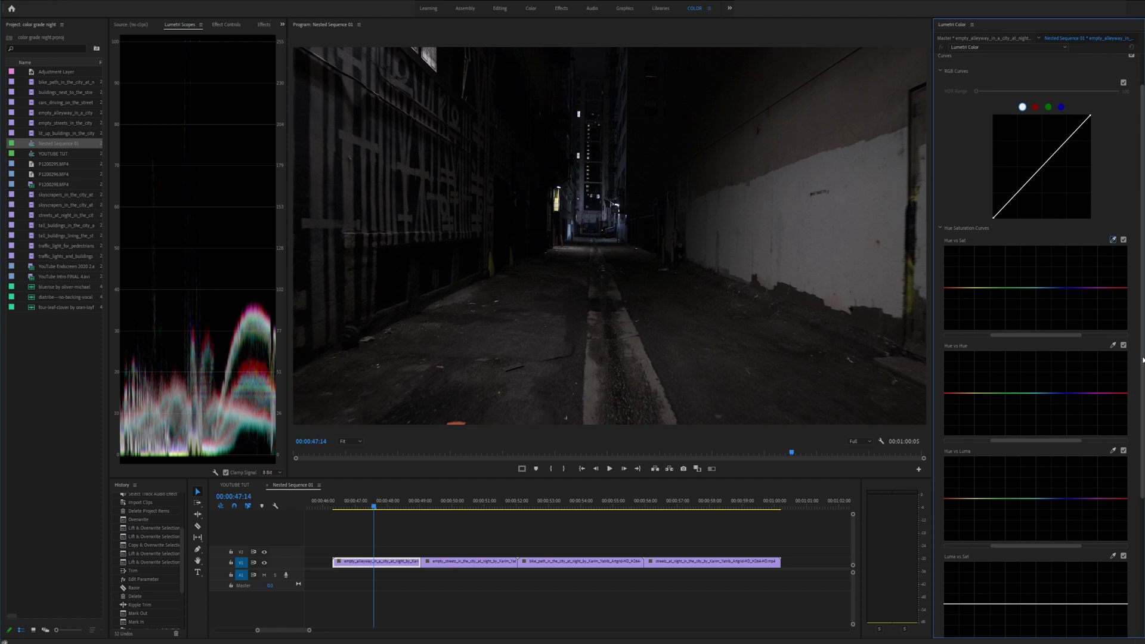
{"action": "scroll", "coordinate": [1139, 376], "scroll_direction": "down", "scroll_amount": 6}
{"action": "scroll", "coordinate": [1038, 346], "scroll_direction": "down", "scroll_amount": 1}
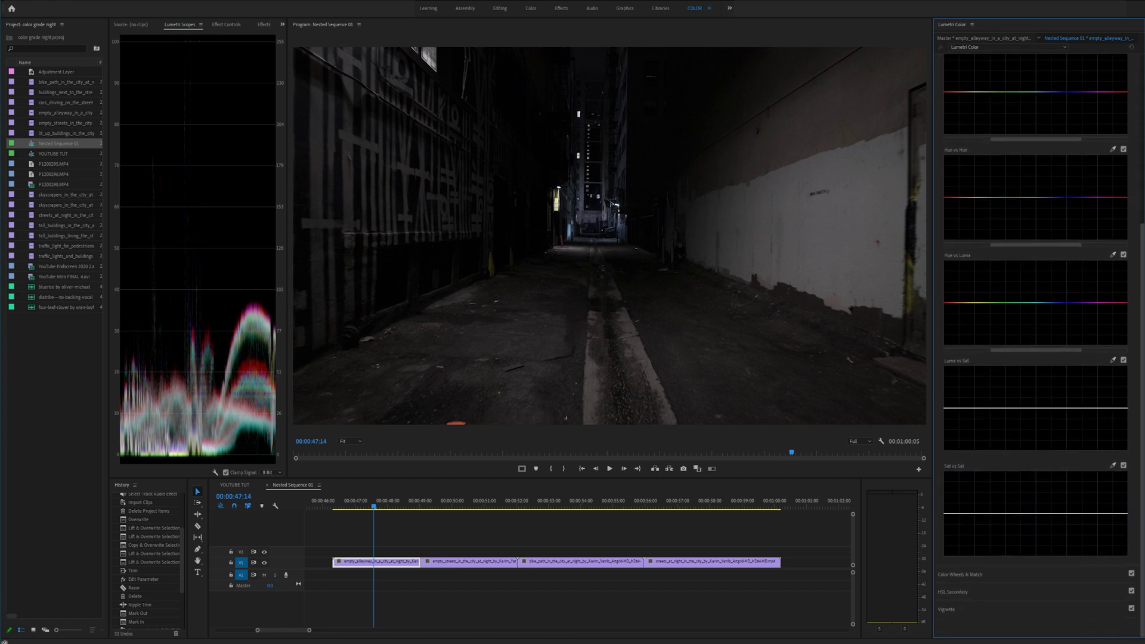
{"action": "scroll", "coordinate": [1038, 346], "scroll_direction": "up", "scroll_amount": 8}
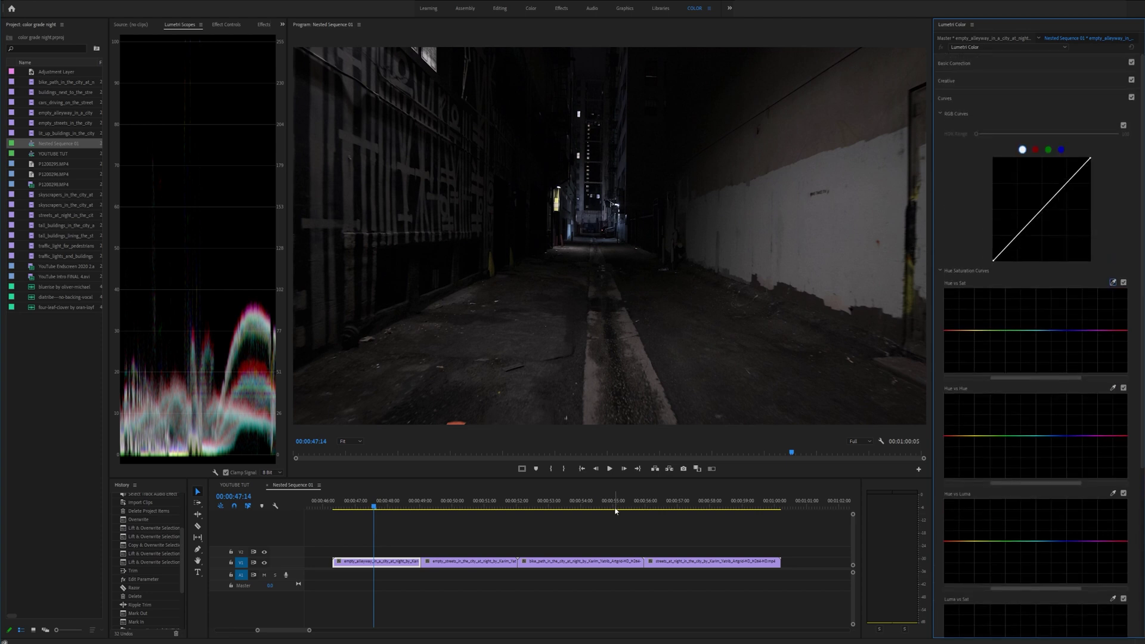
{"action": "left_click_drag", "start_coordinate": [356, 511], "coordinate": [683, 505]}
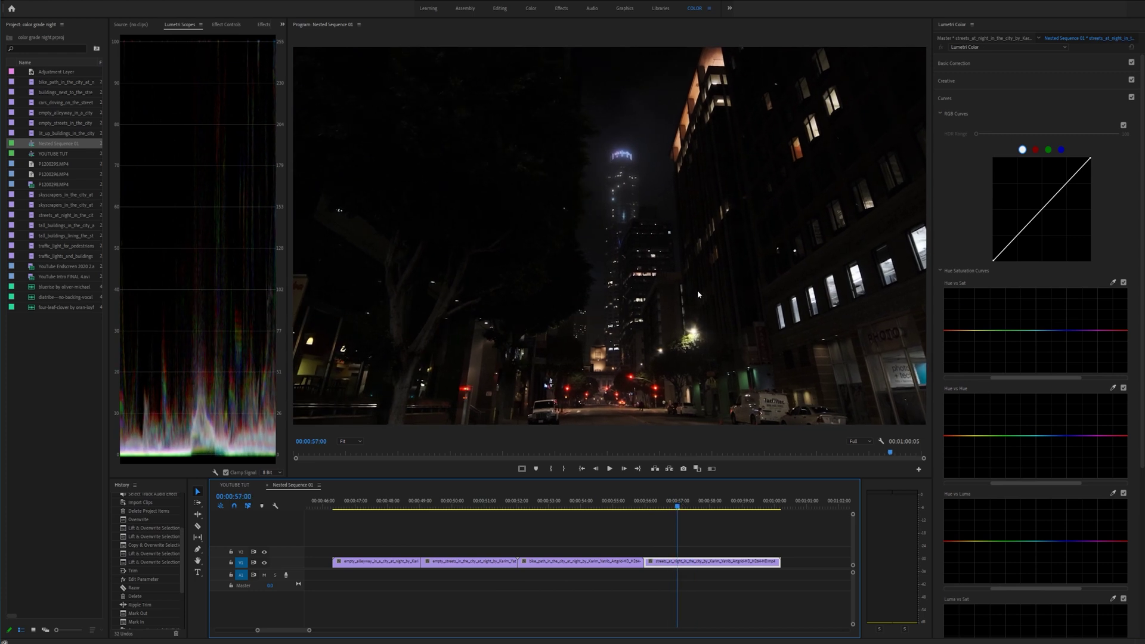
Step: Try darkening the streets_at_night clip by pulling down the white RGB curve, and undo each curve change
{"action": "left_click_drag", "start_coordinate": [1039, 213], "coordinate": [1039, 225]}
{"action": "key", "text": "ctrl+z"}
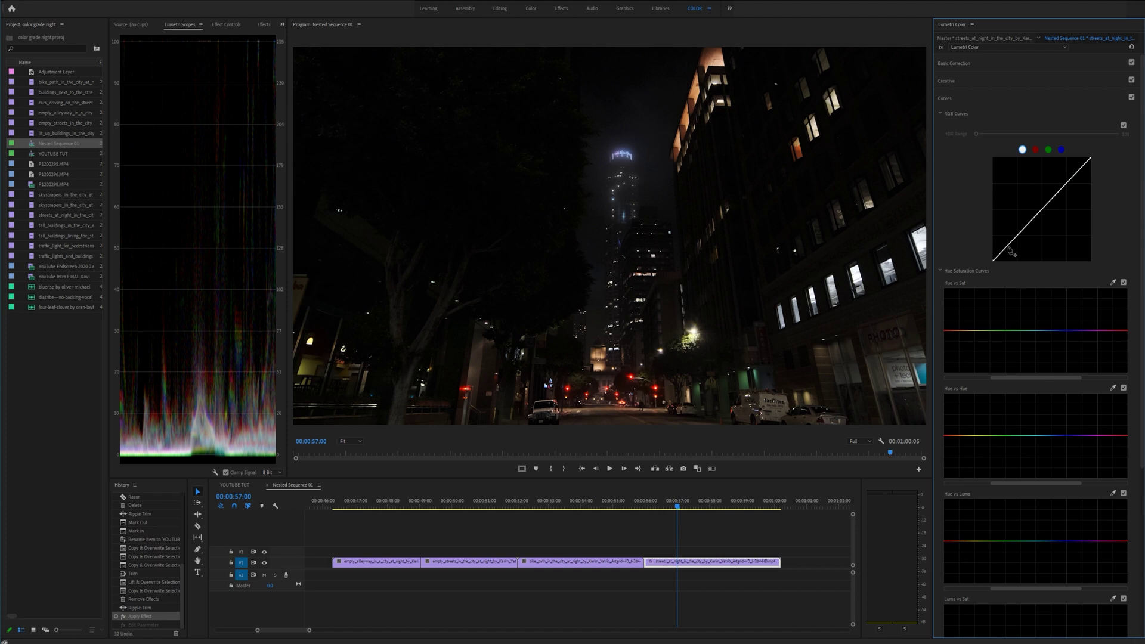
{"action": "left_click_drag", "start_coordinate": [1013, 251], "coordinate": [1058, 223]}
{"action": "key", "text": "ctrl+z"}
{"action": "key", "text": "ctrl+z"}
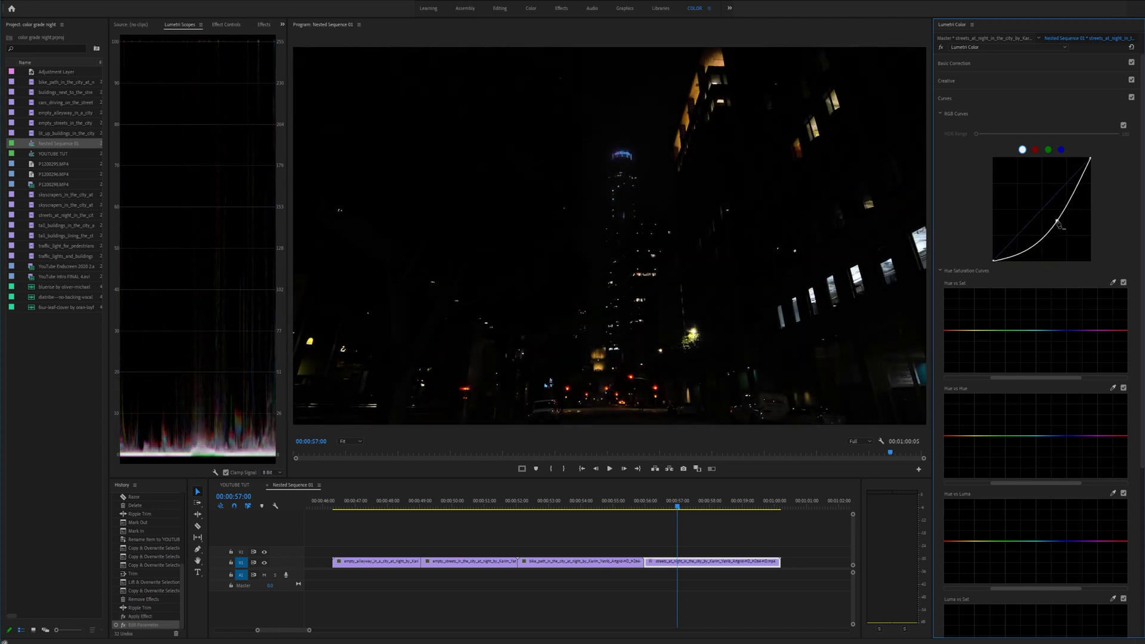
{"action": "key", "text": "ctrl+z"}
Step: Try bending the red, green and blue RGB curves one channel at a time, resetting each to a straight line
{"action": "left_click", "coordinate": [1036, 150]}
{"action": "left_click_drag", "start_coordinate": [1042, 214], "coordinate": [1020, 197]}
{"action": "double_click", "coordinate": [1020, 197]}
{"action": "left_click", "coordinate": [1048, 149]}
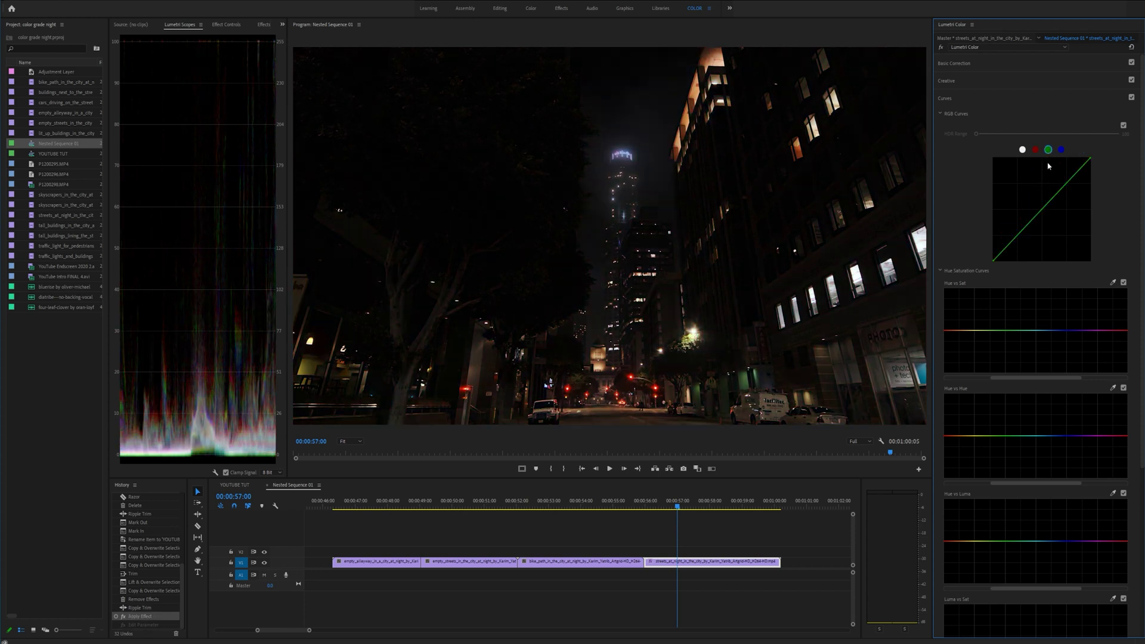
{"action": "left_click_drag", "start_coordinate": [1043, 213], "coordinate": [1036, 204]}
{"action": "double_click", "coordinate": [1029, 202]}
{"action": "left_click", "coordinate": [1061, 150]}
{"action": "double_click", "coordinate": [1038, 204]}
Step: Try adding hue points to the Hue vs Sat curve and lowering the saturation of the orange-red range, and undo the points
{"action": "mouse_move", "coordinate": [1017, 330]}
{"action": "left_mouse_down"}
{"action": "mouse_move", "coordinate": [1016, 374]}
{"action": "mouse_move", "coordinate": [1018, 283]}
{"action": "mouse_move", "coordinate": [1017, 372]}
{"action": "mouse_move", "coordinate": [1018, 287]}
{"action": "mouse_move", "coordinate": [1016, 330]}
{"action": "left_mouse_up"}
{"action": "left_click", "coordinate": [1112, 332]}
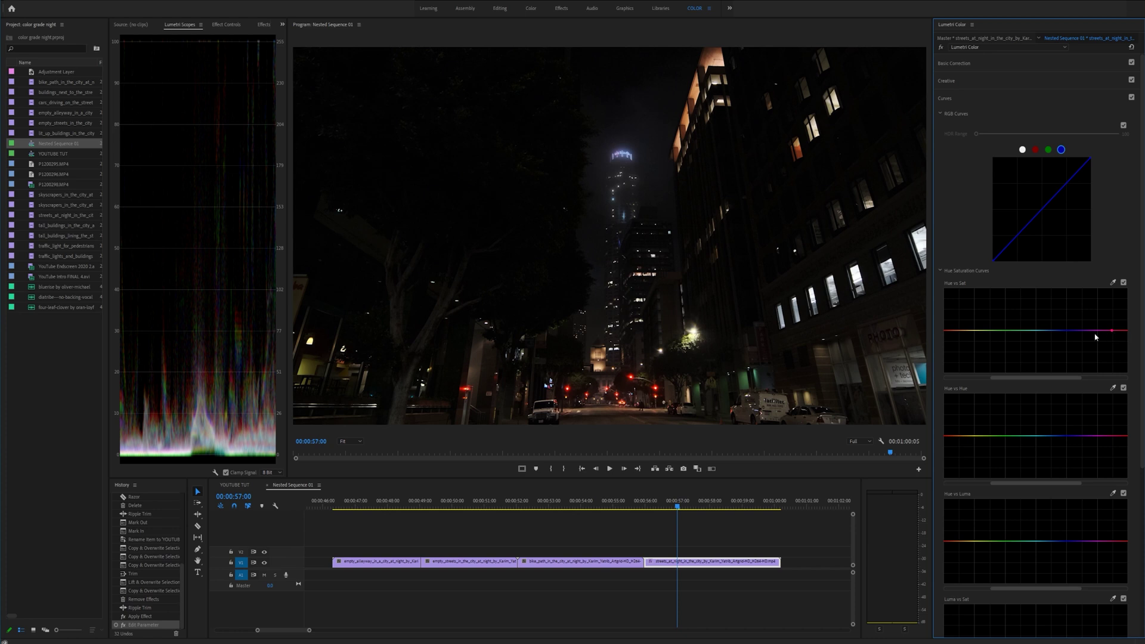
{"action": "left_click", "coordinate": [961, 331]}
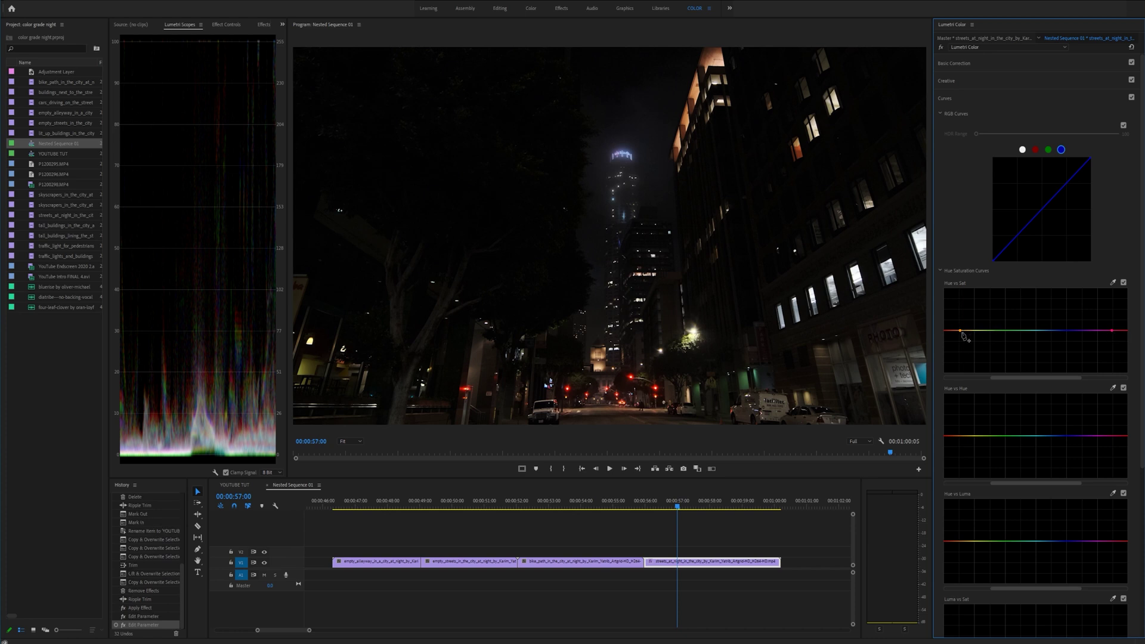
{"action": "left_click", "coordinate": [953, 331]}
{"action": "left_click_drag", "start_coordinate": [953, 332], "coordinate": [952, 365]}
{"action": "key", "text": "ctrl+z"}
{"action": "key", "text": "ctrl+z"}
{"action": "key", "text": "ctrl+z"}
{"action": "key", "text": "ctrl+z"}
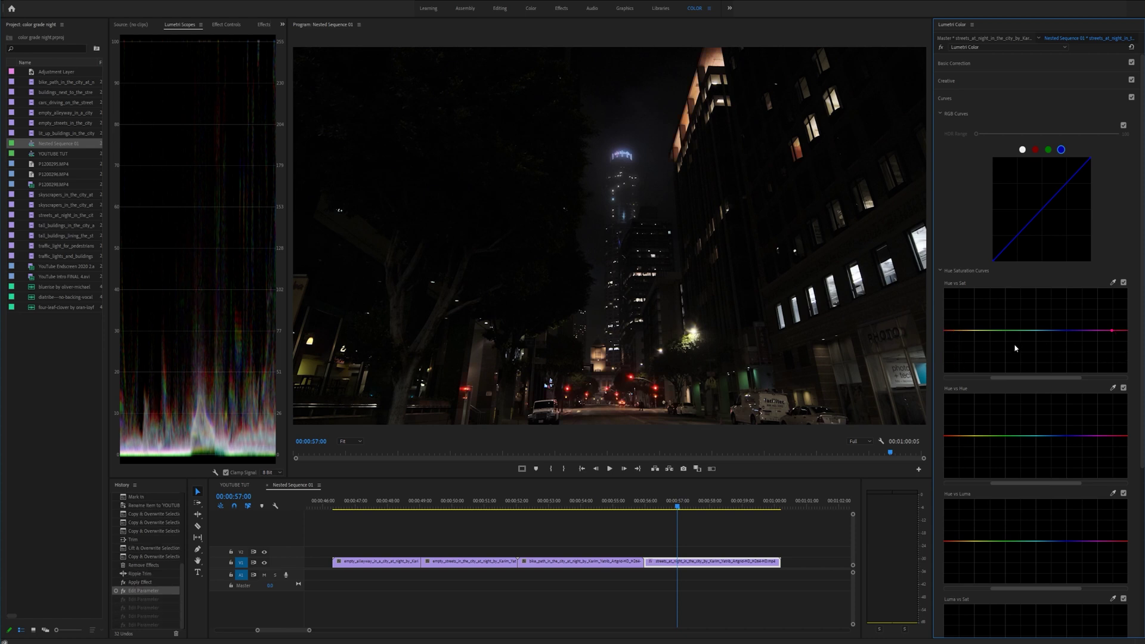
{"action": "key", "text": "ctrl+z"}
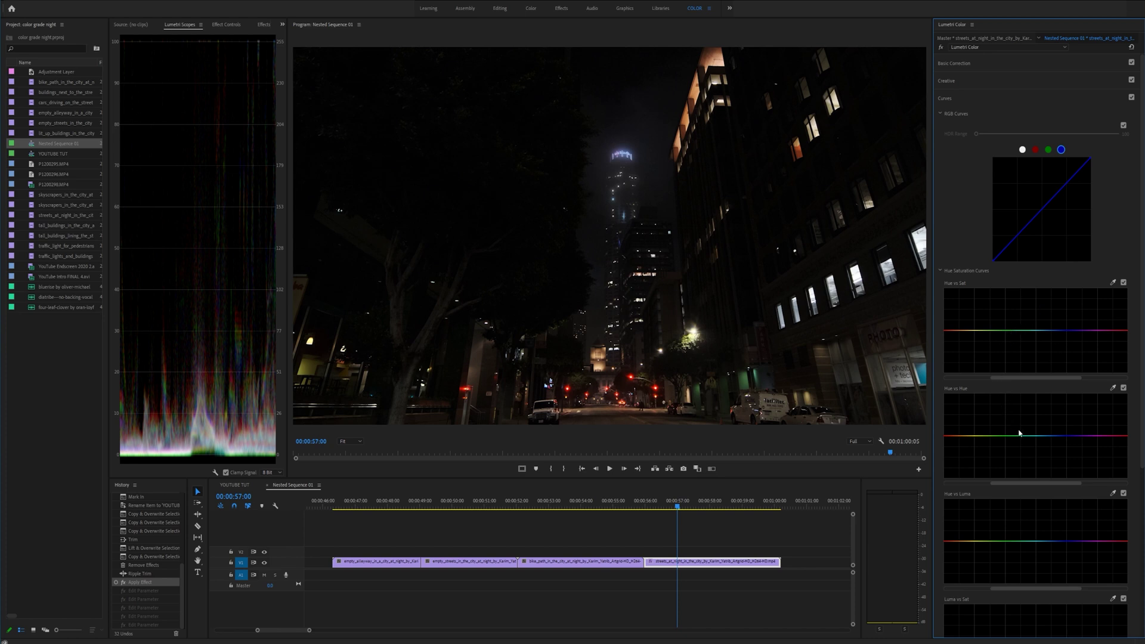
Step: Try shifting all hues in the clip by raising a single cyan point on the Hue vs Hue curve
{"action": "mouse_move", "coordinate": [1029, 439]}
{"action": "left_mouse_down"}
{"action": "mouse_move", "coordinate": [1030, 383]}
{"action": "mouse_move", "coordinate": [1035, 471]}
{"action": "mouse_move", "coordinate": [1041, 394]}
{"action": "mouse_move", "coordinate": [1038, 425]}
{"action": "left_mouse_up"}
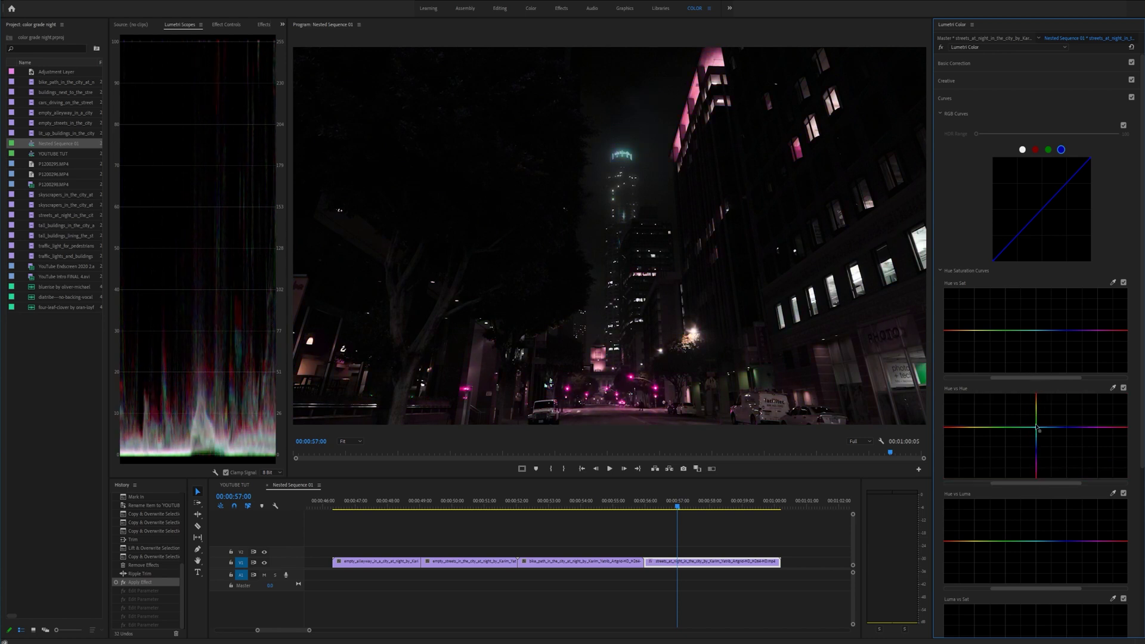
{"action": "key", "text": "ctrl+z"}
{"action": "left_click_drag", "start_coordinate": [1038, 440], "coordinate": [1035, 414]}
Step: Try bending the blue, green and red RGB curves on top of the hue shift, and undo back to the original colours
{"action": "left_click", "coordinate": [1047, 226]}
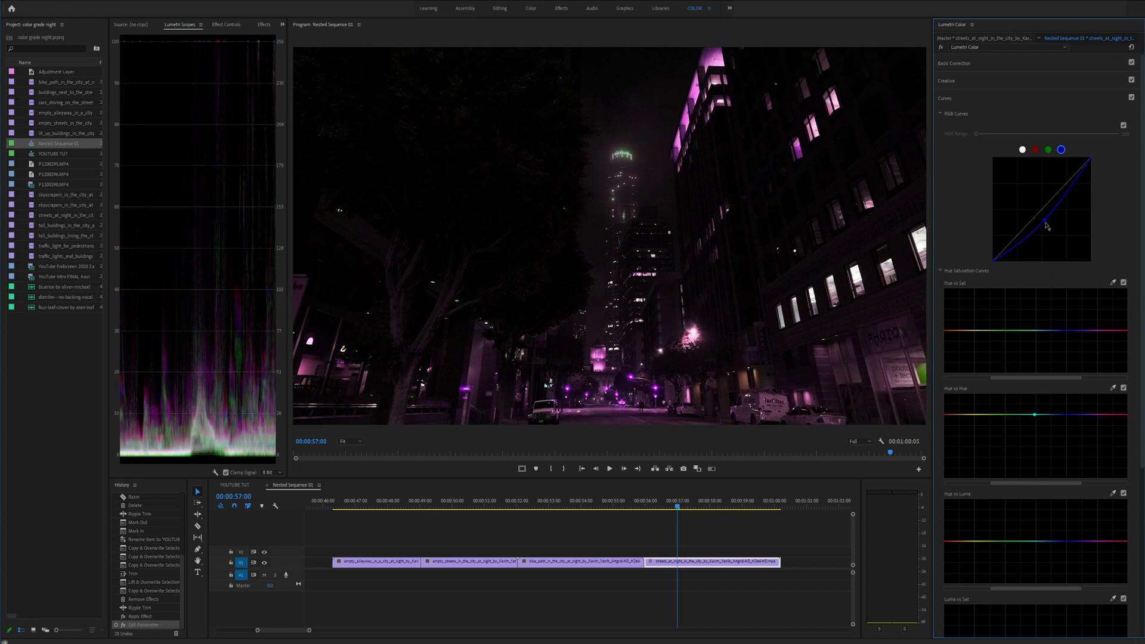
{"action": "left_click", "coordinate": [1049, 150]}
{"action": "mouse_move", "coordinate": [1044, 212]}
{"action": "left_mouse_down"}
{"action": "mouse_move", "coordinate": [1030, 204]}
{"action": "mouse_move", "coordinate": [1049, 234]}
{"action": "mouse_move", "coordinate": [1027, 216]}
{"action": "left_mouse_up"}
{"action": "left_click", "coordinate": [1038, 153]}
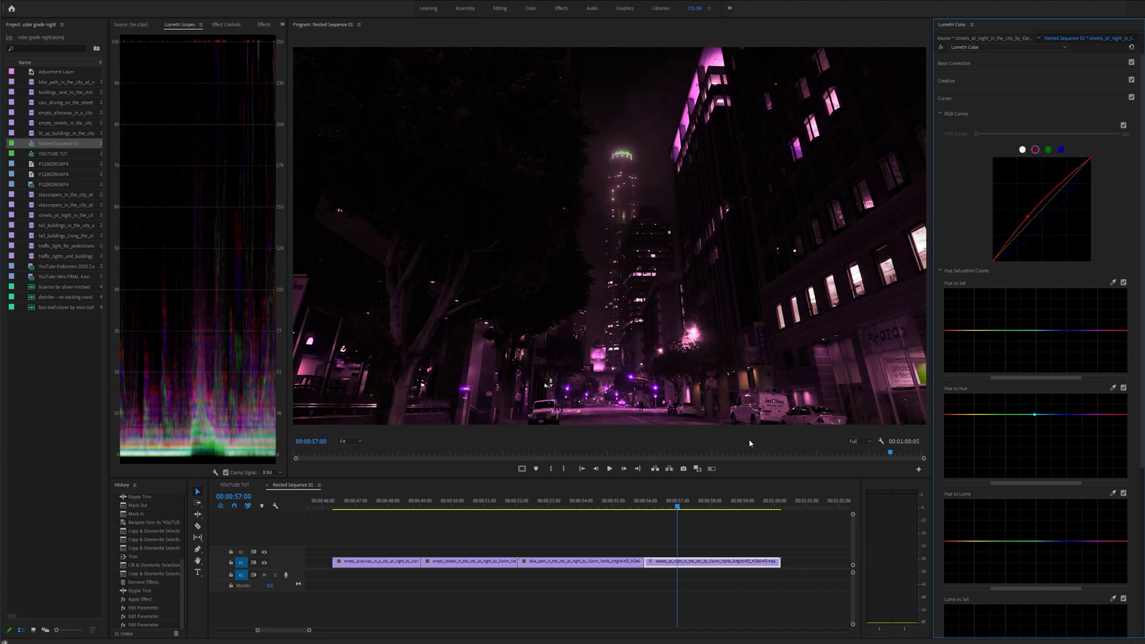
{"action": "key", "text": "ctrl+z"}
{"action": "key", "text": "ctrl+z"}
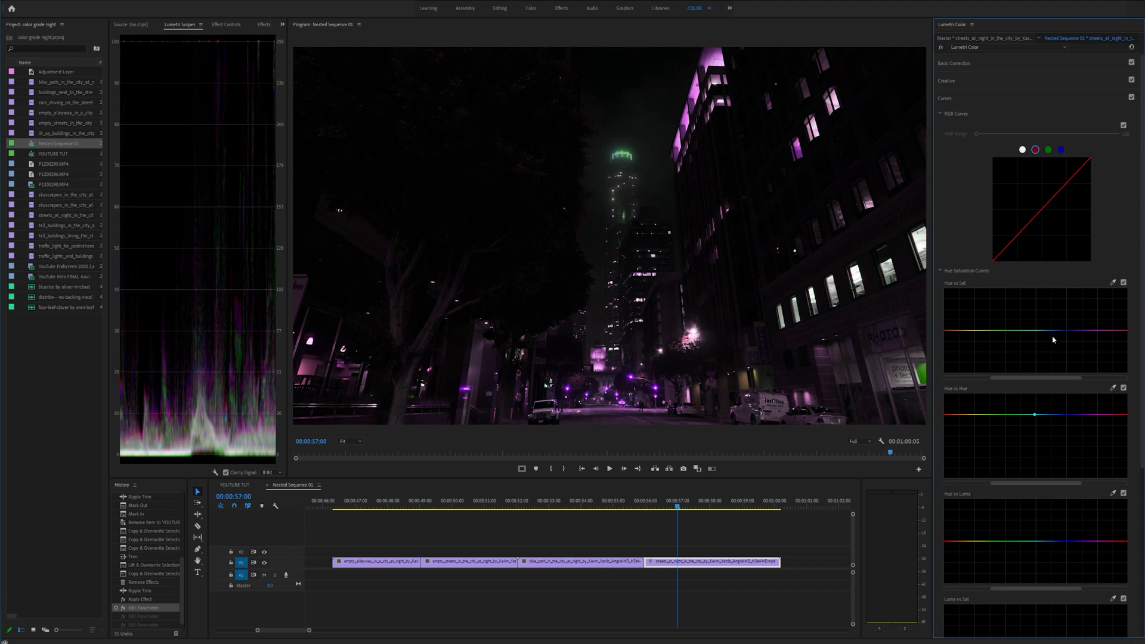
{"action": "key", "text": "ctrl+z"}
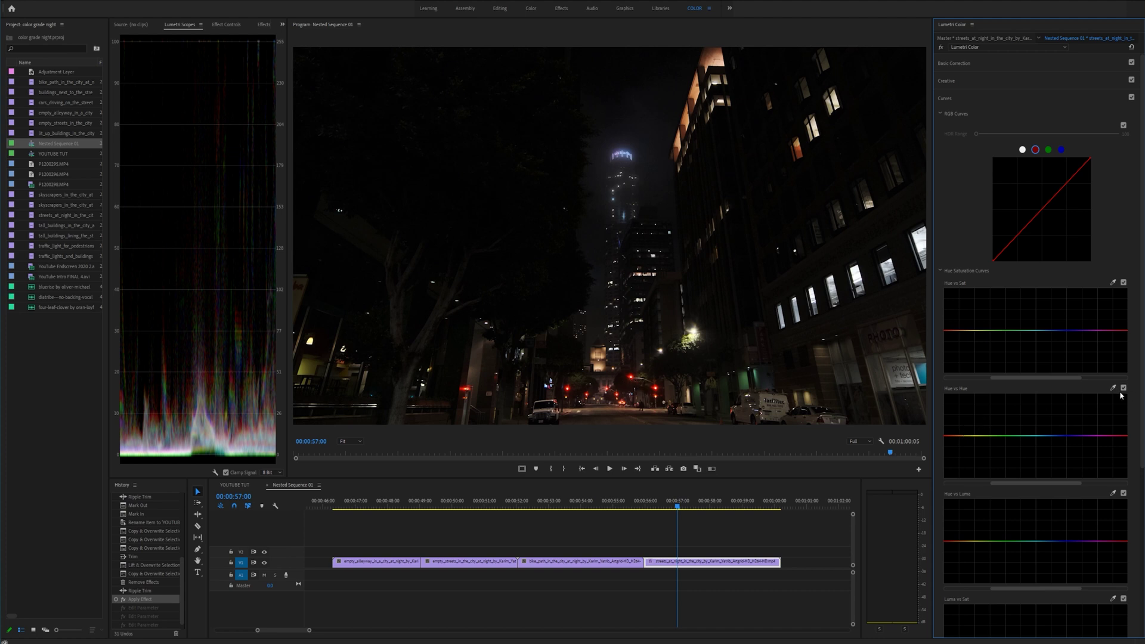
{"action": "left_click", "coordinate": [1115, 436]}
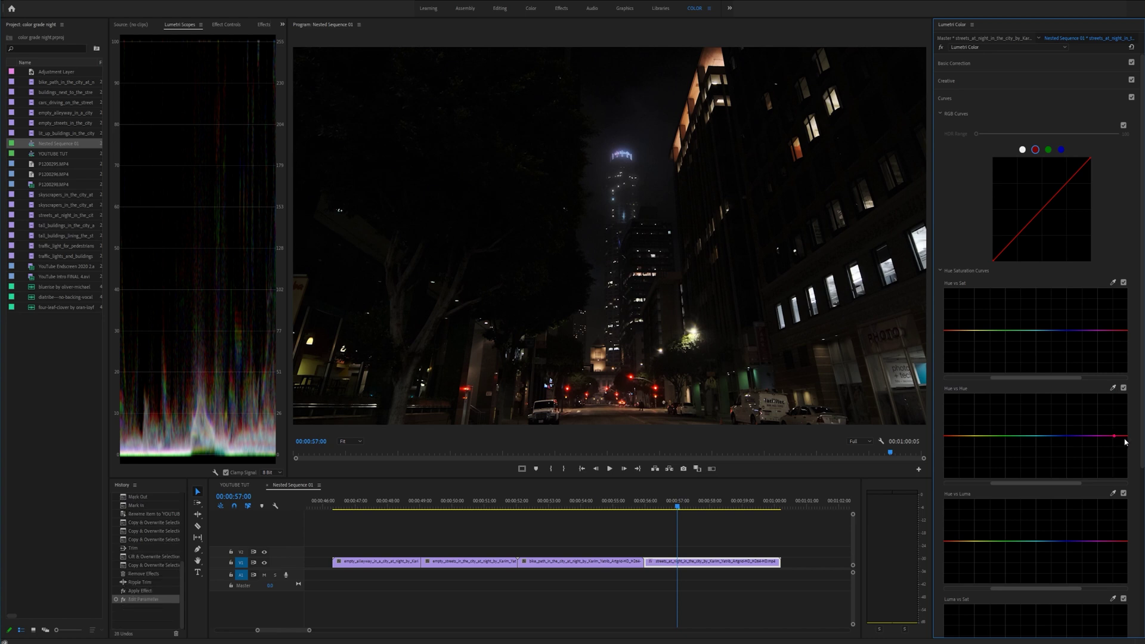
{"action": "key", "text": "ctrl+z"}
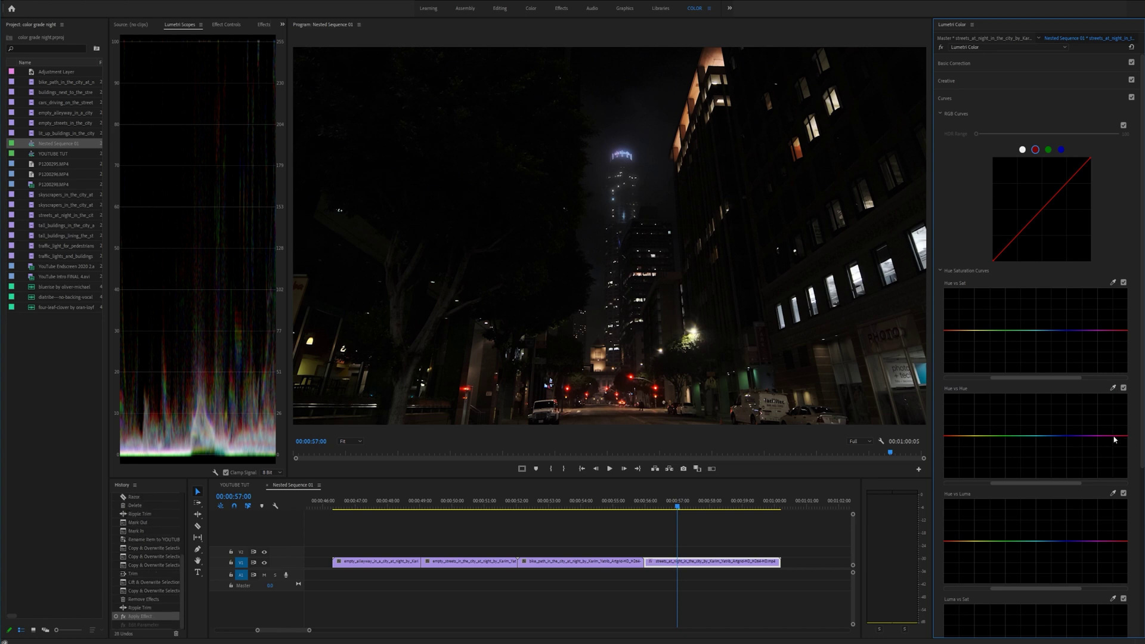
Step: Sample the red traffic light for the Hue vs Hue curve, shift the reds to magenta, and widen the range into yellow
{"action": "left_click", "coordinate": [1113, 389]}
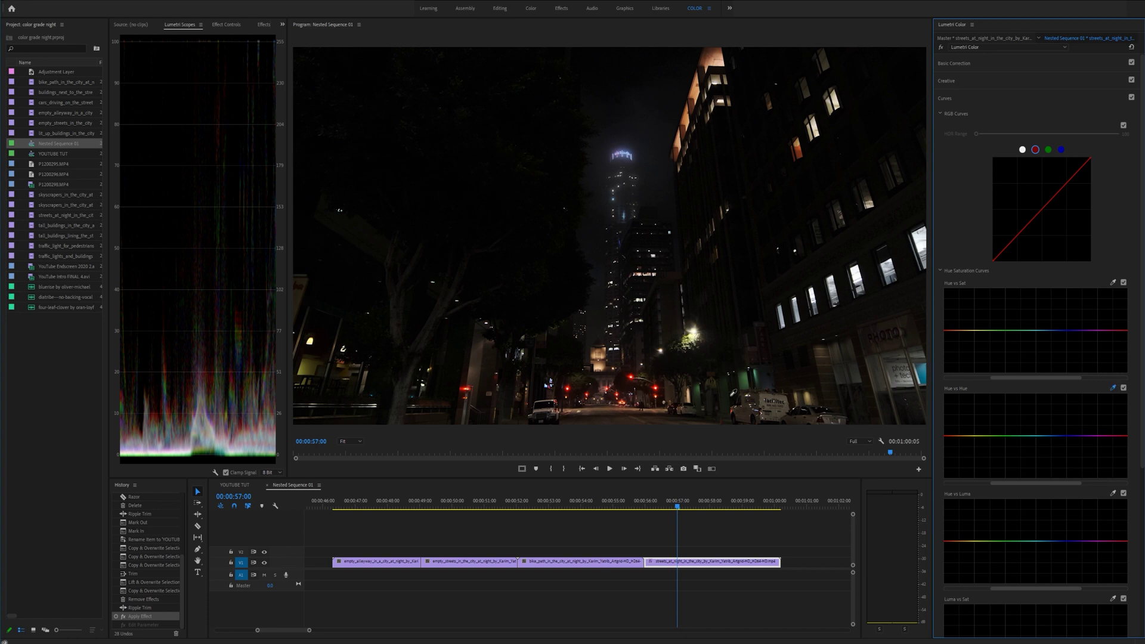
{"action": "left_click", "coordinate": [630, 377]}
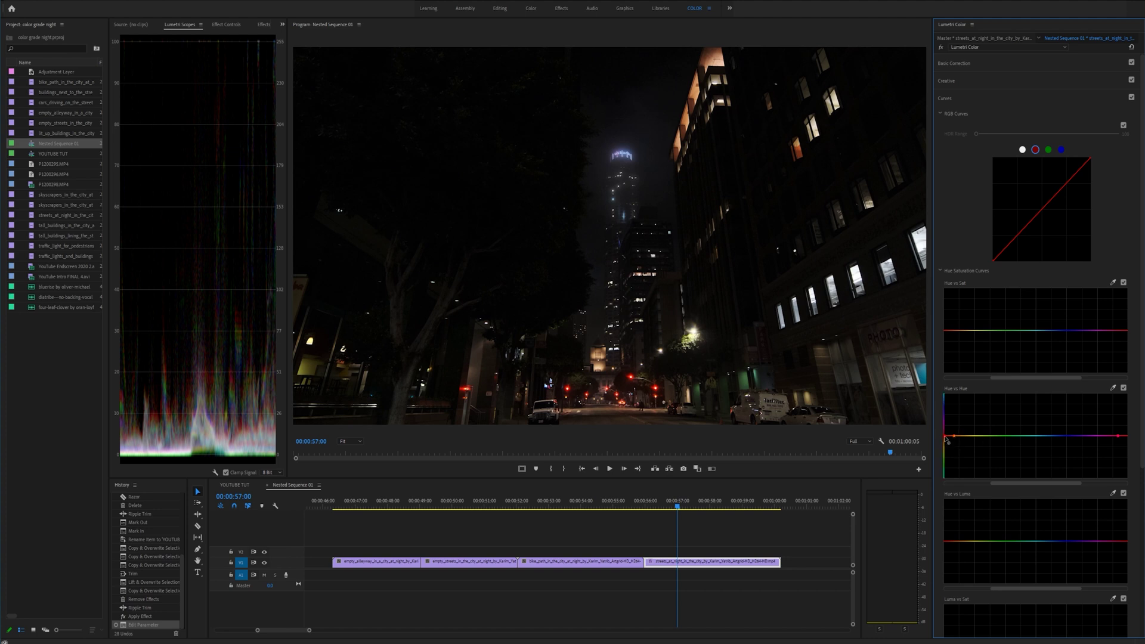
{"action": "left_click_drag", "start_coordinate": [946, 438], "coordinate": [945, 458]}
{"action": "left_click_drag", "start_coordinate": [945, 425], "coordinate": [976, 433]}
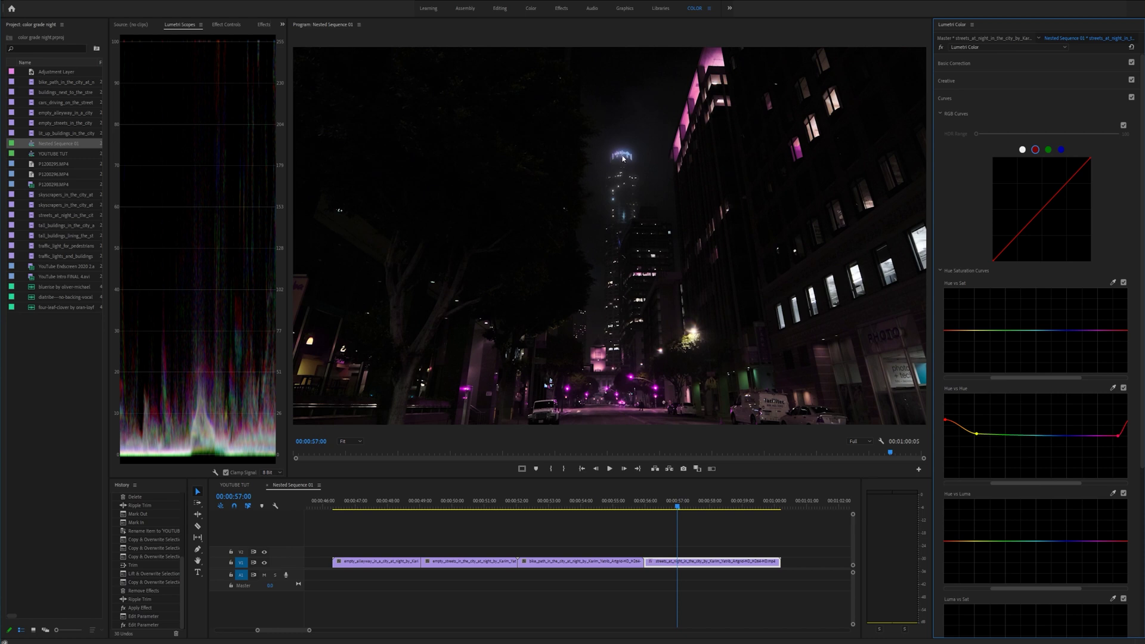
Step: Sample the blue tower top for the Hue vs Hue curve, shift the blues to green, and widen the range with its bounding points
{"action": "left_click", "coordinate": [1113, 389]}
{"action": "left_click", "coordinate": [625, 153]}
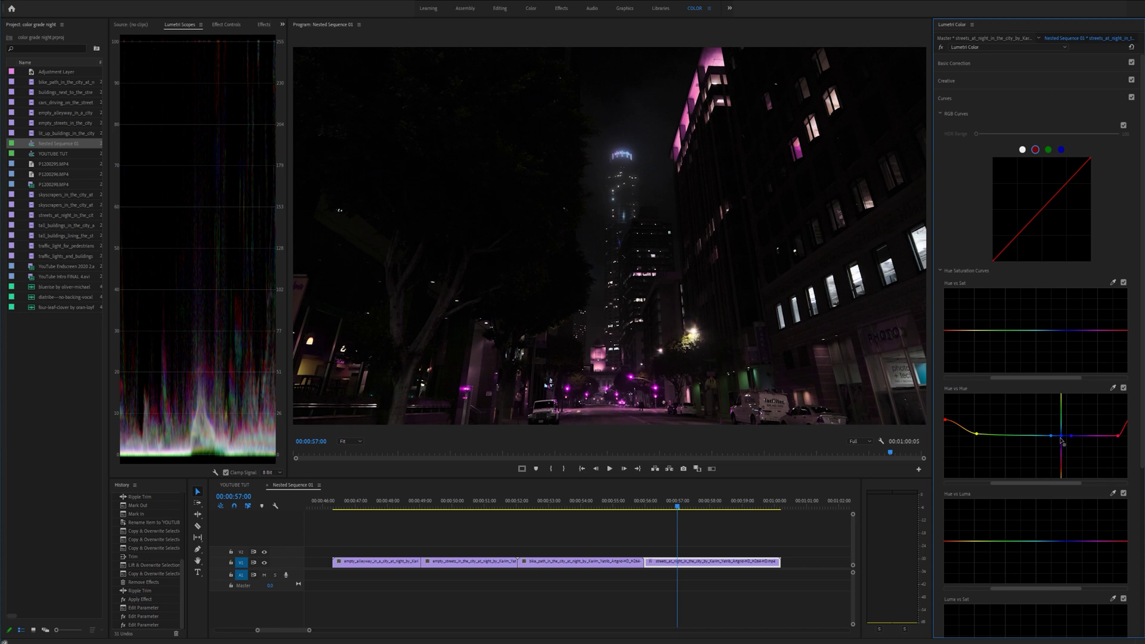
{"action": "left_click_drag", "start_coordinate": [1061, 440], "coordinate": [1061, 410]}
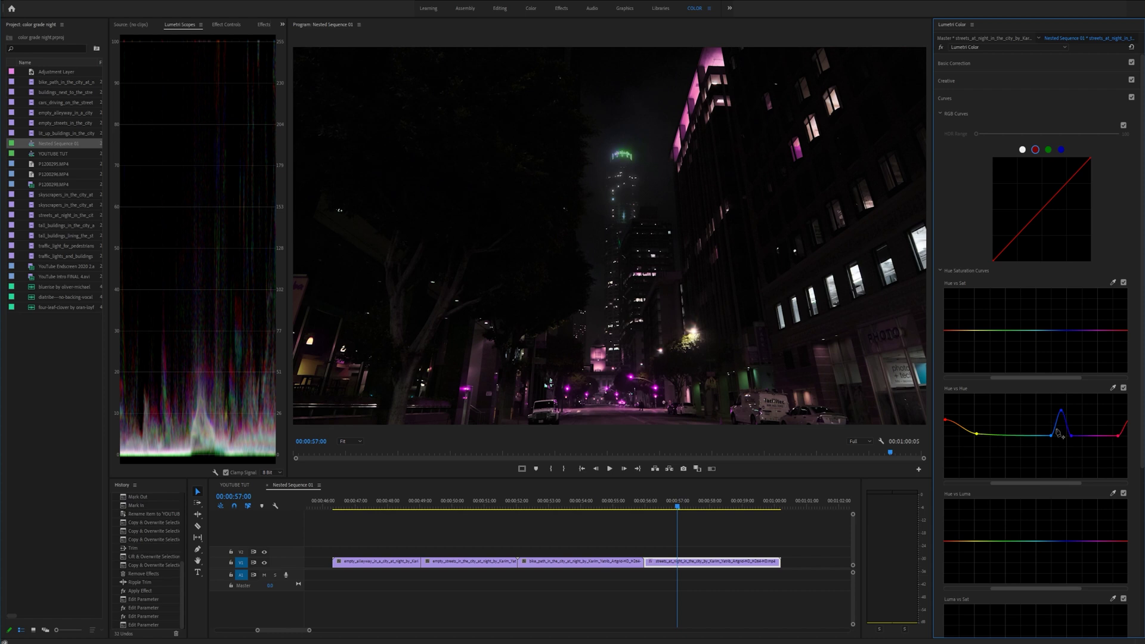
{"action": "left_click_drag", "start_coordinate": [1052, 436], "coordinate": [1094, 436]}
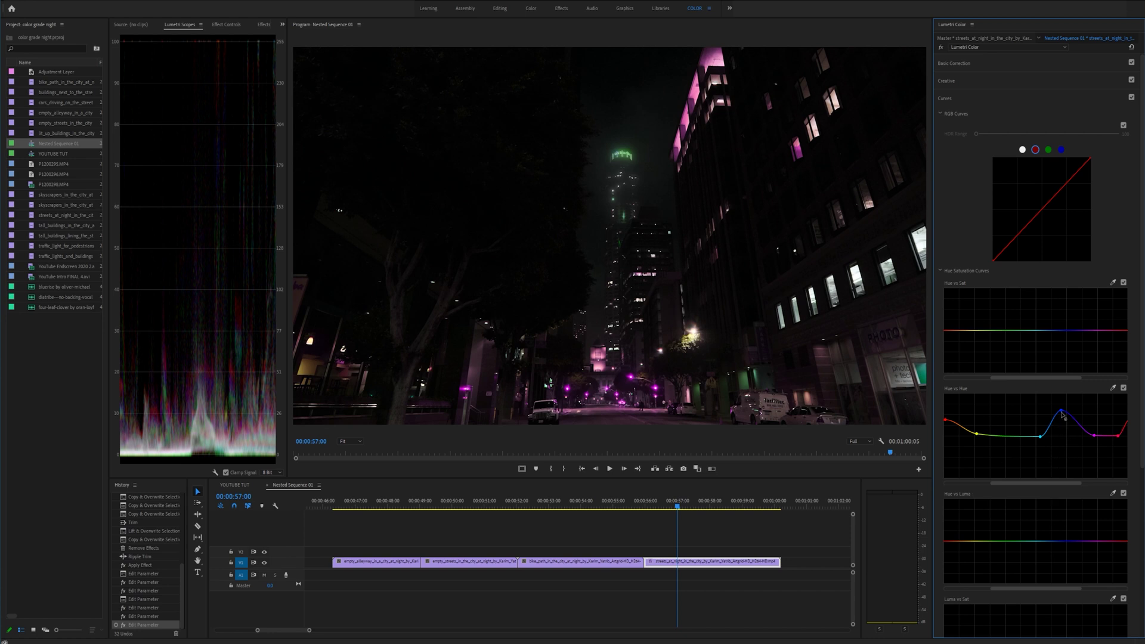
Step: Brighten the blues on the Hue vs Luma curve between cyan and magenta anchor points, undoing a trial change to the reds
{"action": "left_click", "coordinate": [1034, 542]}
{"action": "left_click", "coordinate": [1099, 541]}
{"action": "mouse_move", "coordinate": [1068, 541]}
{"action": "left_mouse_down"}
{"action": "mouse_move", "coordinate": [1067, 501]}
{"action": "mouse_move", "coordinate": [1067, 558]}
{"action": "mouse_move", "coordinate": [1067, 504]}
{"action": "mouse_move", "coordinate": [1066, 529]}
{"action": "left_mouse_up"}
{"action": "left_click", "coordinate": [949, 541]}
{"action": "left_click_drag", "start_coordinate": [949, 541], "coordinate": [950, 534]}
{"action": "key", "text": "ctrl+z"}
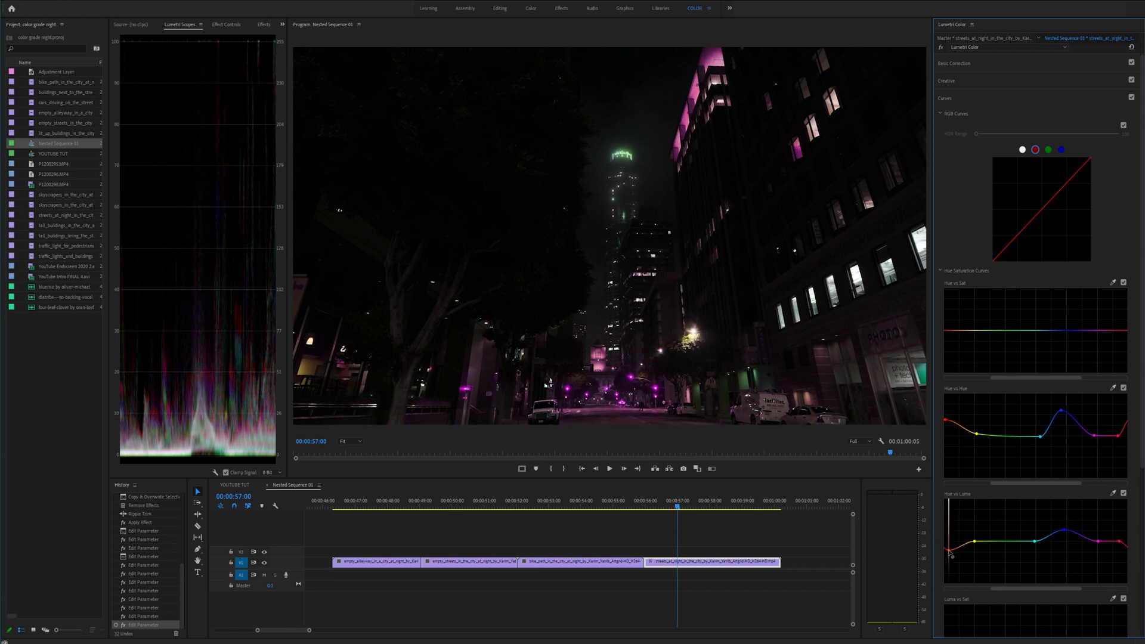
Step: Try boosting the saturation of every hue with a single cyan point on the Hue vs Sat curve, and reset the curve
{"action": "left_click", "coordinate": [1032, 330]}
{"action": "left_click_drag", "start_coordinate": [1033, 329], "coordinate": [1032, 280]}
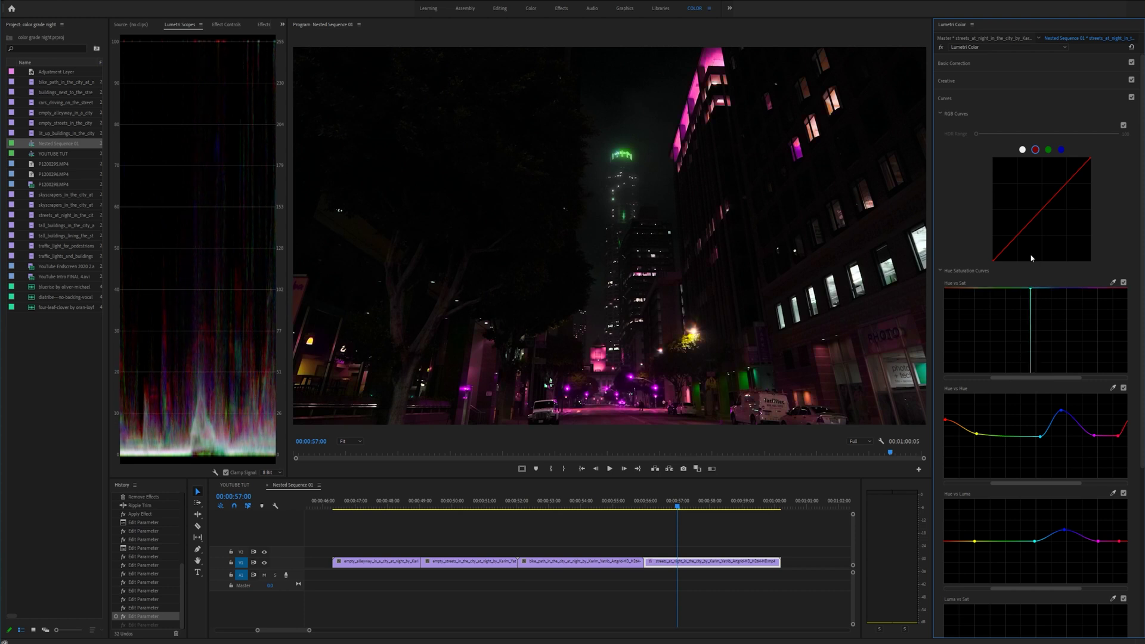
{"action": "double_click", "coordinate": [1040, 285]}
Step: Raise the orange-red and blue-violet ranges on the Hue vs Sat curve, with anchor points at yellow, blue and magenta
{"action": "left_click", "coordinate": [984, 330]}
{"action": "left_click_drag", "start_coordinate": [958, 330], "coordinate": [956, 320]}
{"action": "left_click", "coordinate": [1055, 326]}
{"action": "left_click", "coordinate": [1103, 321]}
{"action": "left_click_drag", "start_coordinate": [1079, 330], "coordinate": [1078, 310]}
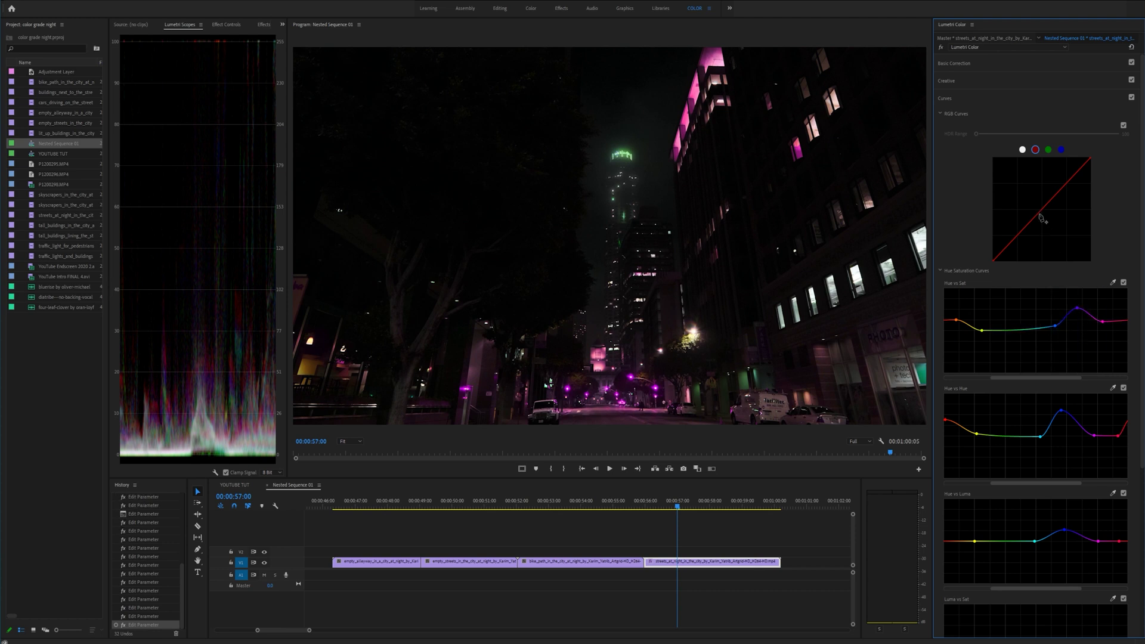
Step: Shape the master RGB curve into a gentle S with lowered shadows, raised highlights and a slightly lifted midtone point
{"action": "left_click", "coordinate": [1023, 150]}
{"action": "left_click", "coordinate": [1017, 236]}
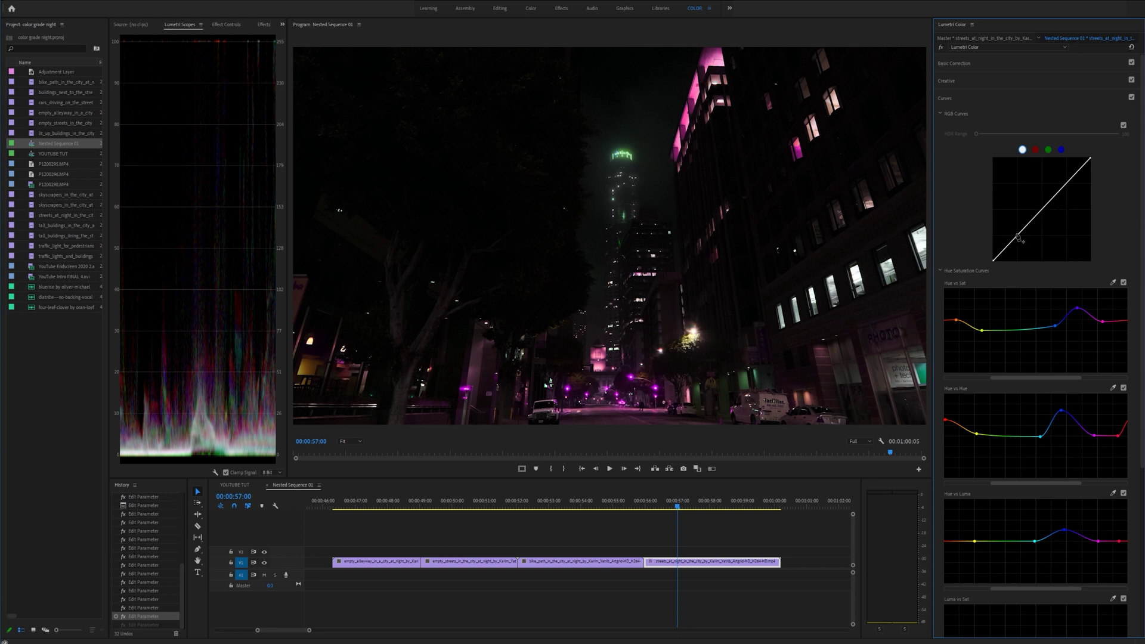
{"action": "left_click", "coordinate": [1067, 182]}
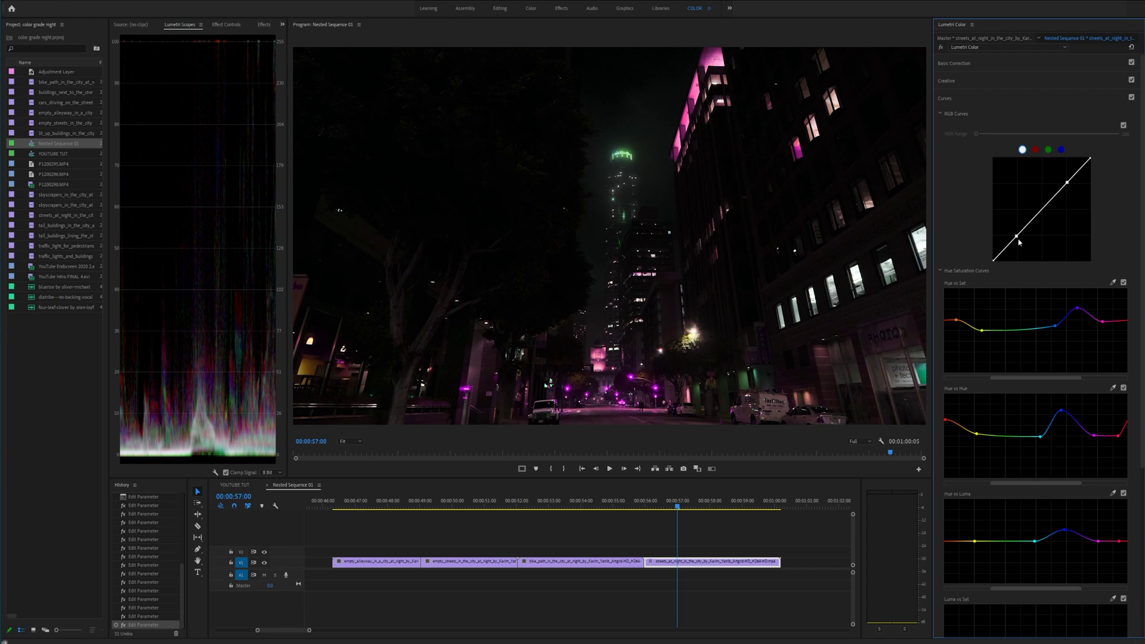
{"action": "left_click_drag", "start_coordinate": [1017, 238], "coordinate": [1021, 237]}
{"action": "left_click_drag", "start_coordinate": [1068, 182], "coordinate": [1065, 180]}
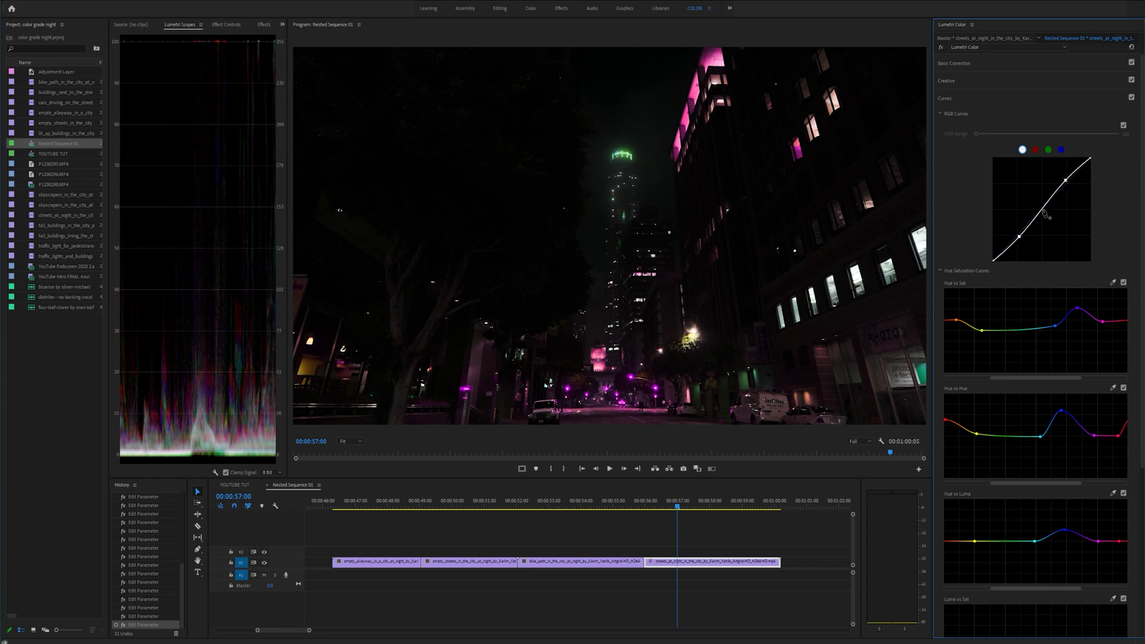
{"action": "left_click_drag", "start_coordinate": [1042, 210], "coordinate": [1040, 209]}
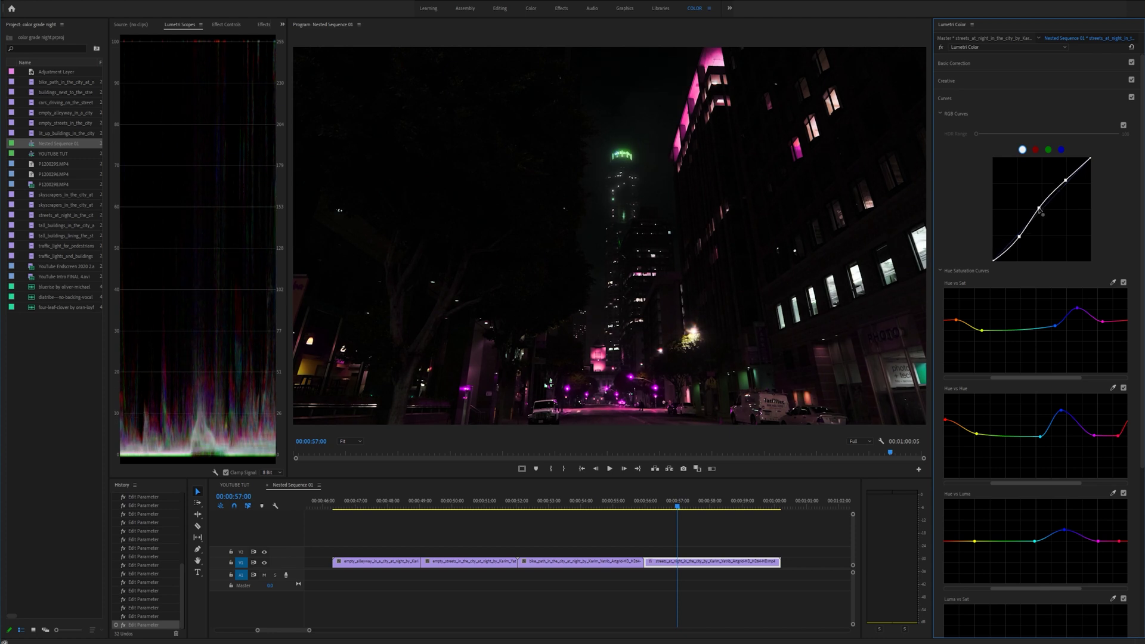
Step: Place shadow, midtone and highlight points on the red RGB curve, undoing a trial lift of each, and raise the shadows
{"action": "left_click", "coordinate": [1035, 149]}
{"action": "mouse_move", "coordinate": [1044, 212]}
{"action": "left_mouse_down"}
{"action": "mouse_move", "coordinate": [1053, 219]}
{"action": "mouse_move", "coordinate": [1038, 204]}
{"action": "left_mouse_up"}
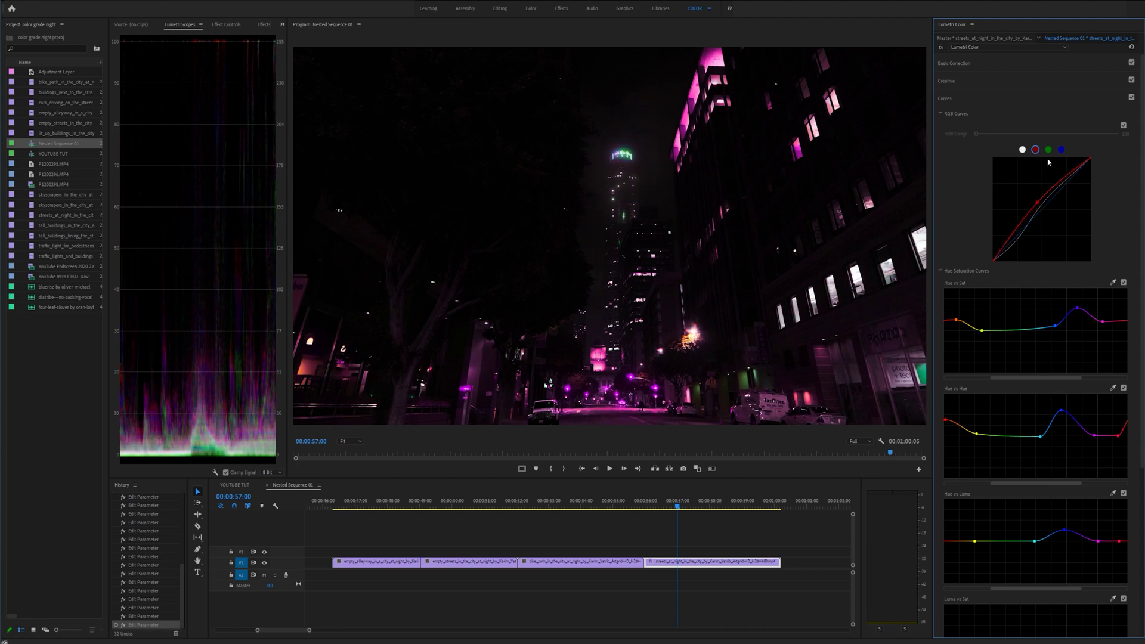
{"action": "key", "text": "ctrl+z"}
{"action": "left_click_drag", "start_coordinate": [1020, 241], "coordinate": [1013, 236]}
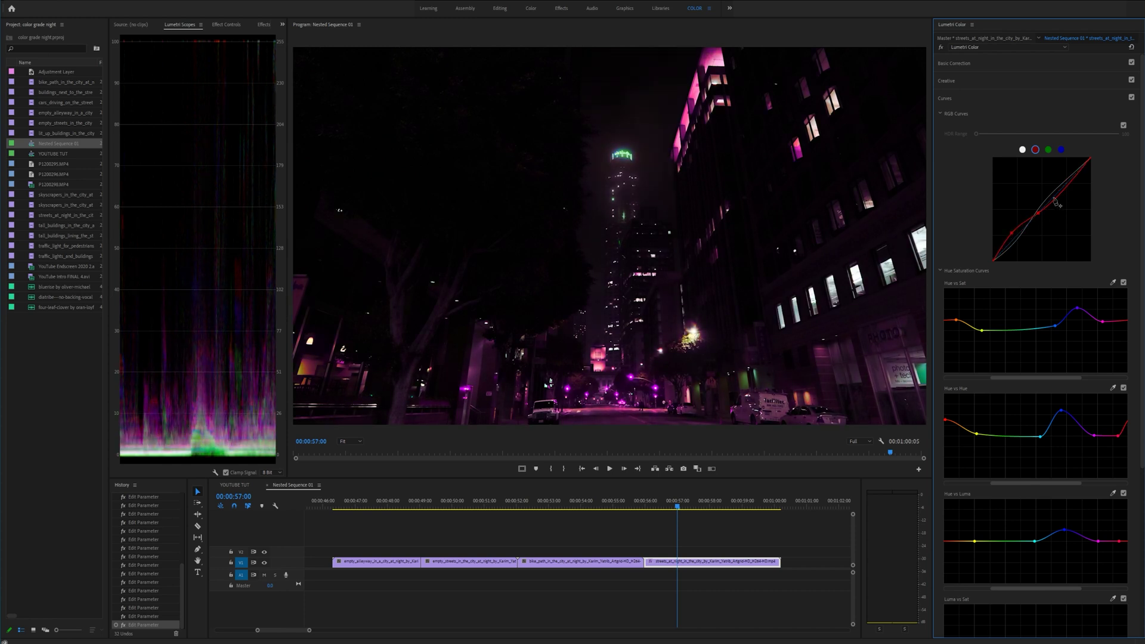
{"action": "key", "text": "ctrl+z"}
{"action": "left_click_drag", "start_coordinate": [1066, 190], "coordinate": [1067, 178]}
{"action": "key", "text": "ctrl+z"}
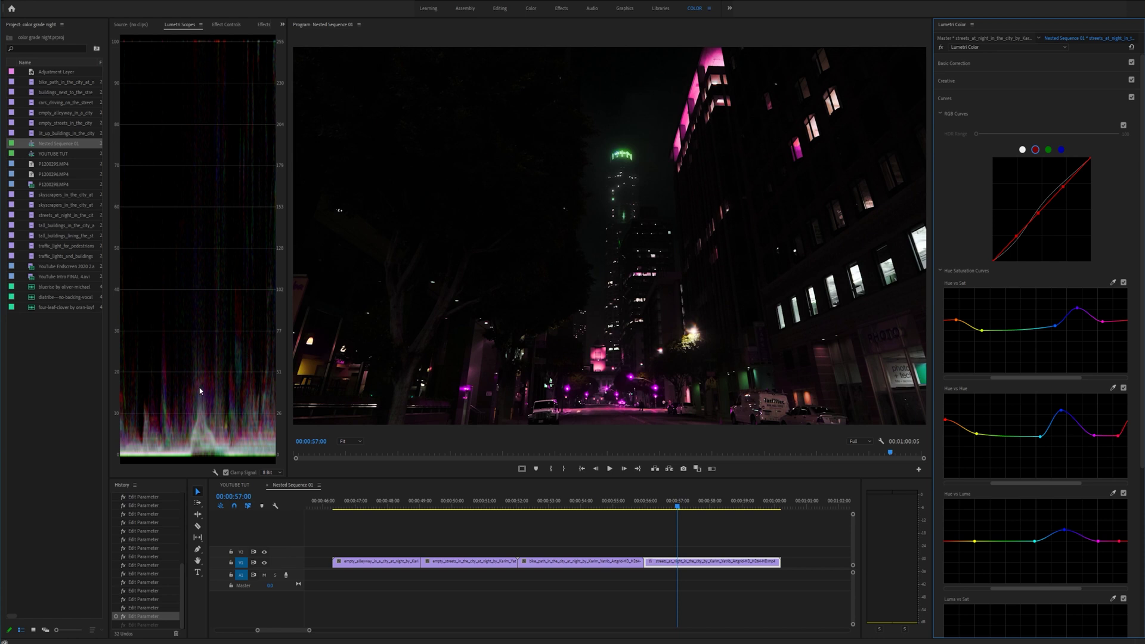
{"action": "left_click_drag", "start_coordinate": [1017, 240], "coordinate": [1013, 233]}
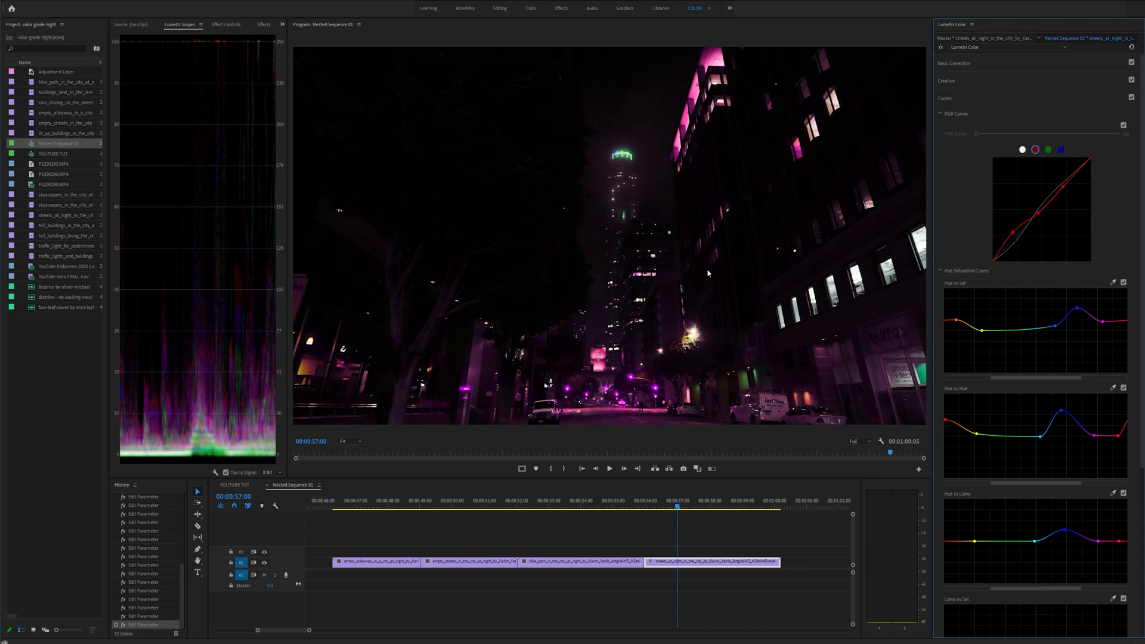
Step: Lower the midtones slightly on the green RGB curve and raise them on the blue RGB curve
{"action": "left_click", "coordinate": [1048, 150]}
{"action": "left_click_drag", "start_coordinate": [1043, 209], "coordinate": [1044, 215]}
{"action": "left_click", "coordinate": [1062, 151]}
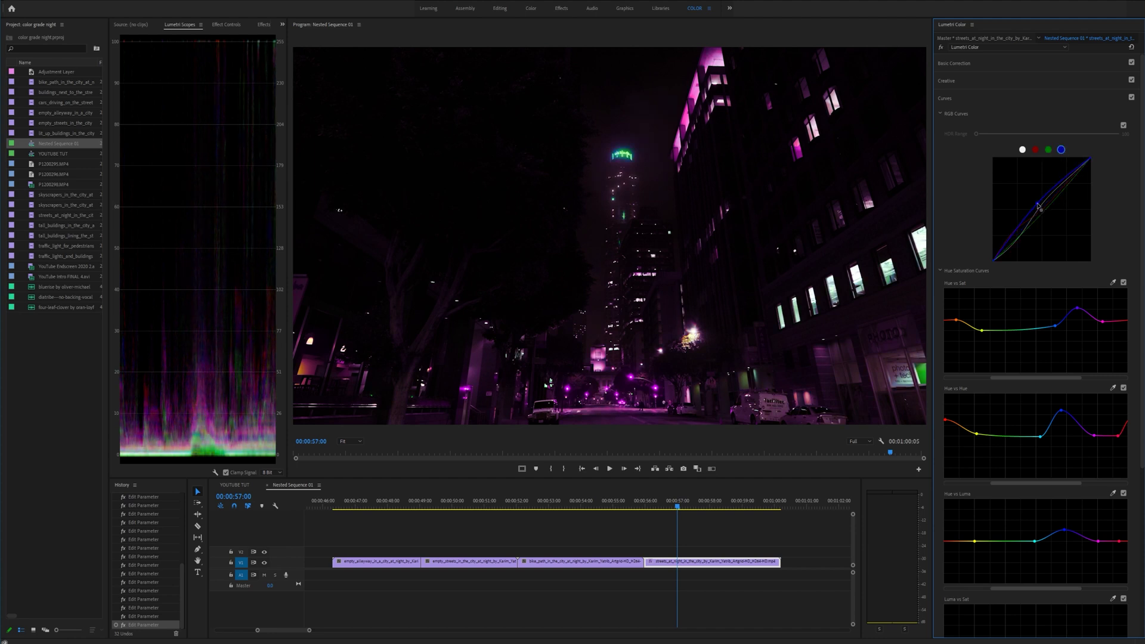
{"action": "mouse_move", "coordinate": [1044, 208]}
{"action": "left_mouse_down"}
{"action": "mouse_move", "coordinate": [1050, 217]}
{"action": "mouse_move", "coordinate": [1038, 206]}
{"action": "left_mouse_up"}
Step: Play back the night street clip to review the RGB curve adjustments
{"action": "left_click", "coordinate": [716, 515]}
{"action": "key", "text": "space"}
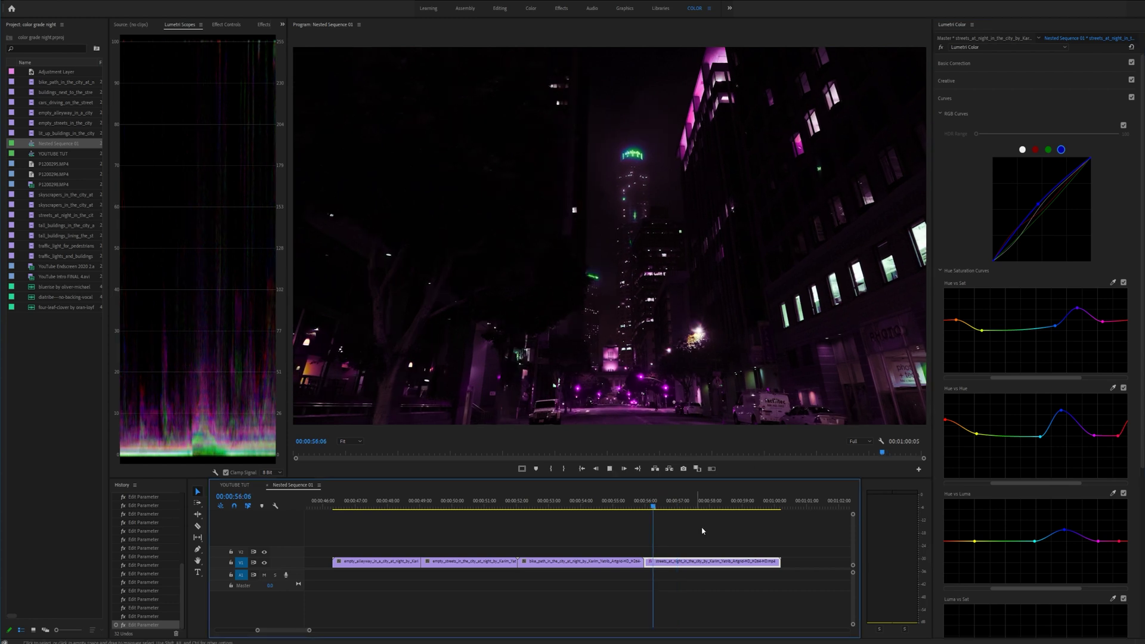
{"action": "key", "text": "space"}
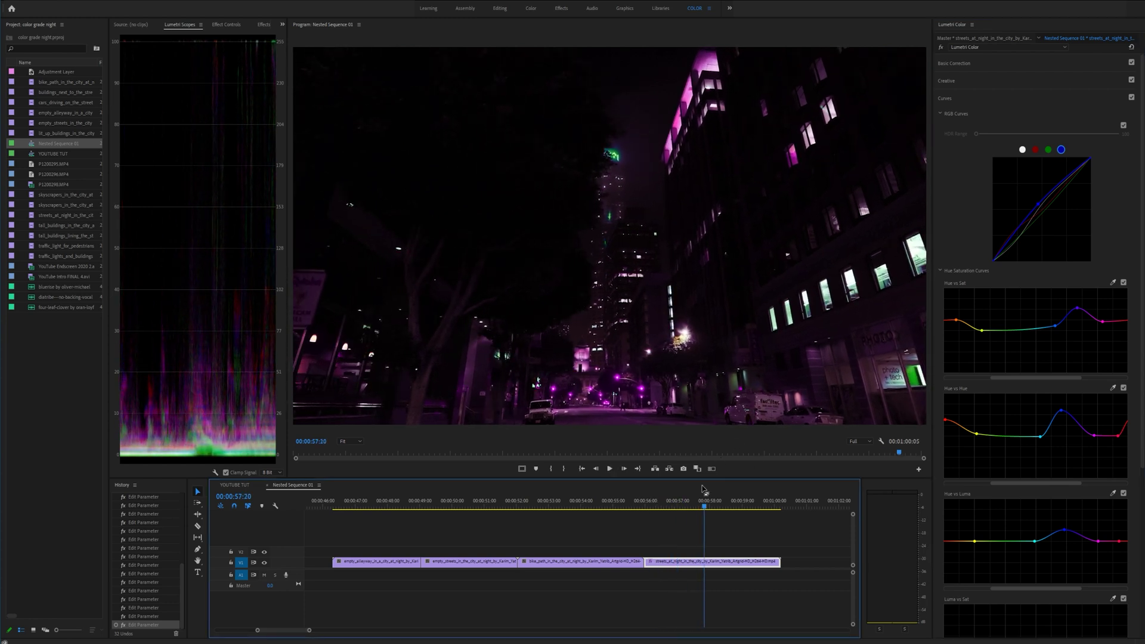
{"action": "key", "text": "space"}
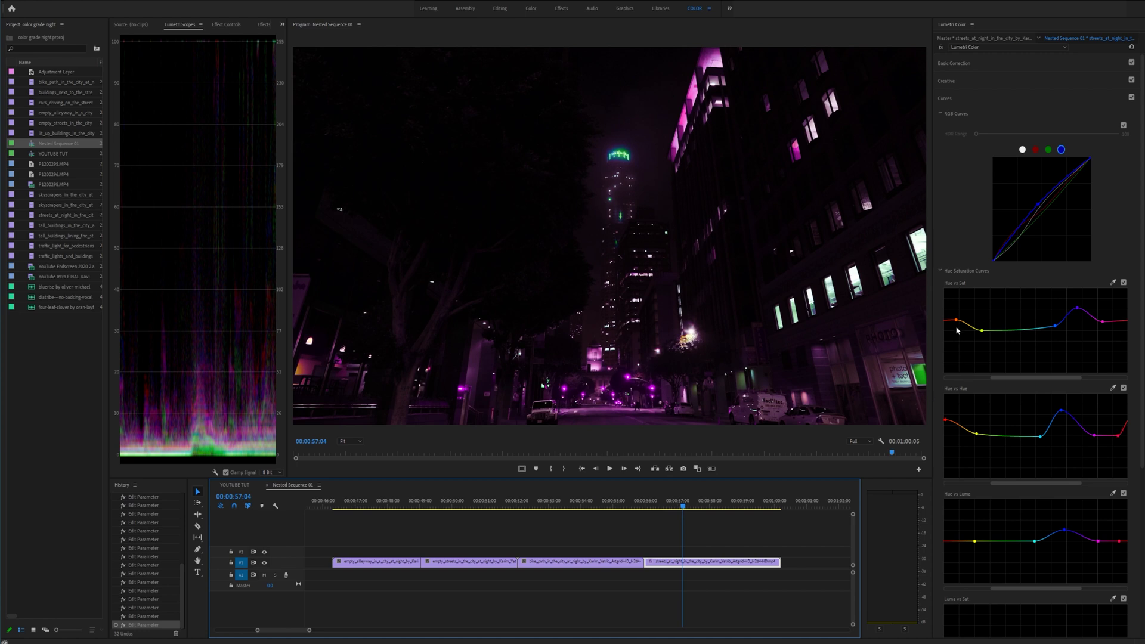
Step: Lower the orange-red point on the Hue vs Sat curve and pull down the shadow point on the red RGB curve
{"action": "mouse_move", "coordinate": [957, 329]}
{"action": "left_mouse_down"}
{"action": "mouse_move", "coordinate": [955, 346]}
{"action": "mouse_move", "coordinate": [955, 333]}
{"action": "left_mouse_up"}
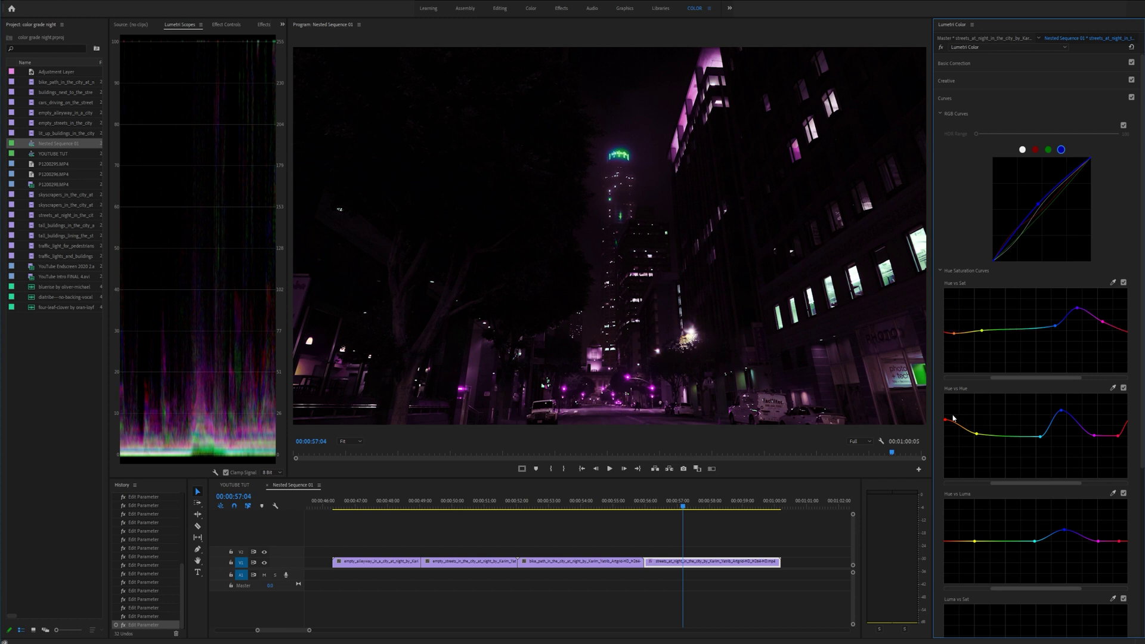
{"action": "key", "text": "ctrl+z"}
{"action": "left_click", "coordinate": [1035, 149]}
{"action": "left_click", "coordinate": [1038, 213]}
{"action": "left_click", "coordinate": [1014, 236]}
{"action": "left_click_drag", "start_coordinate": [1014, 236], "coordinate": [1019, 240]}
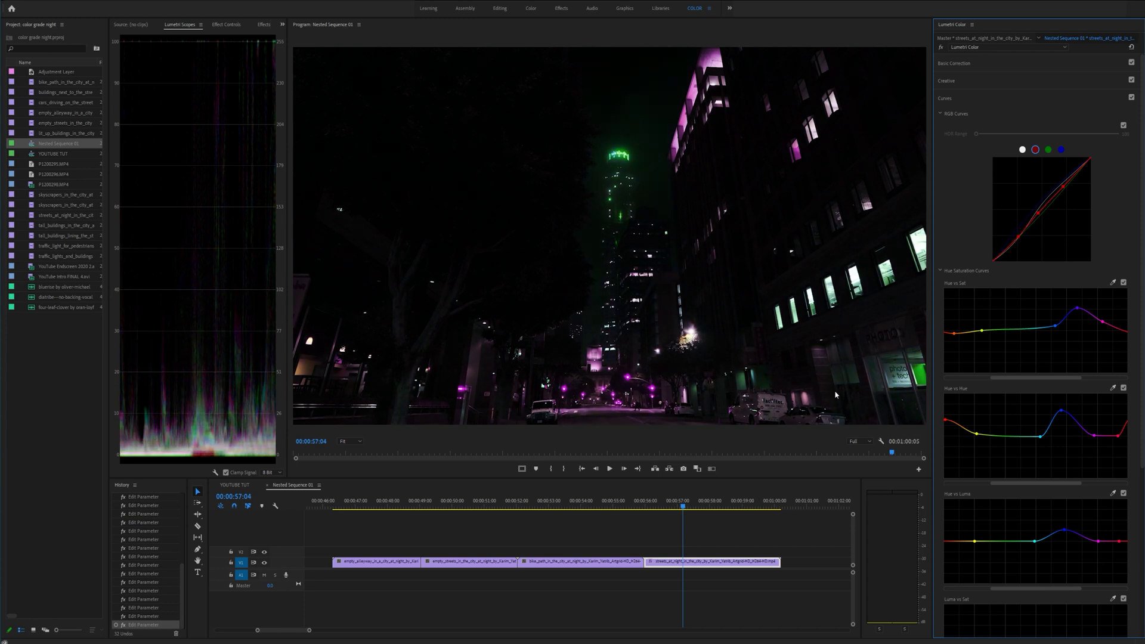
Step: Play the night street clip through to its traffic light, check the frames there, and return to 00:00:58:07
{"action": "left_click", "coordinate": [674, 511]}
{"action": "key", "text": "space"}
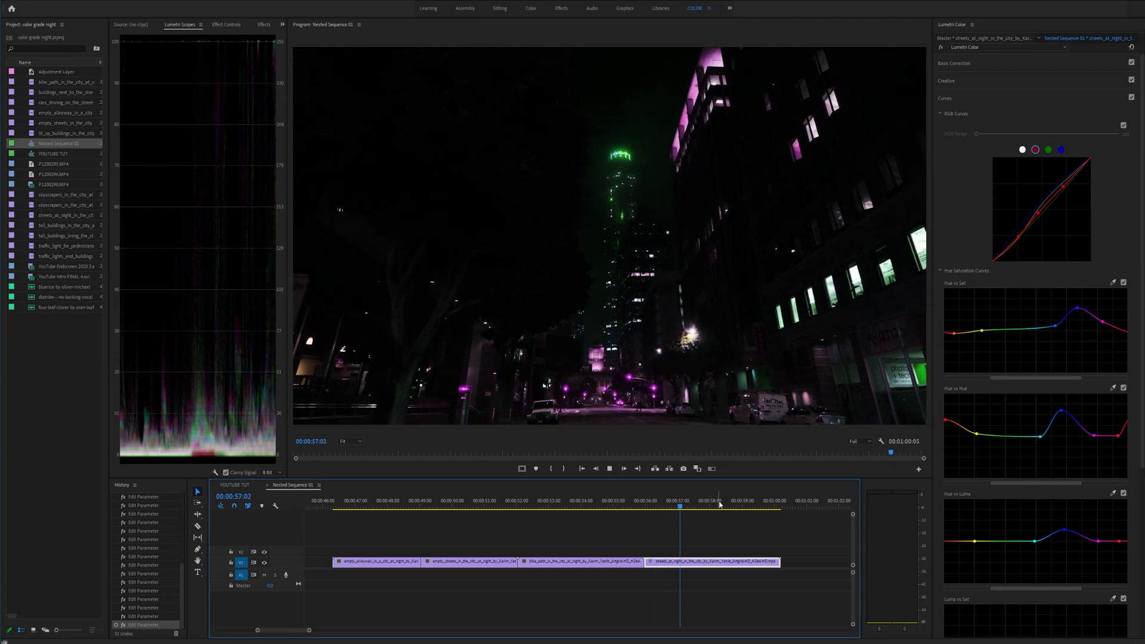
{"action": "left_click", "coordinate": [649, 504]}
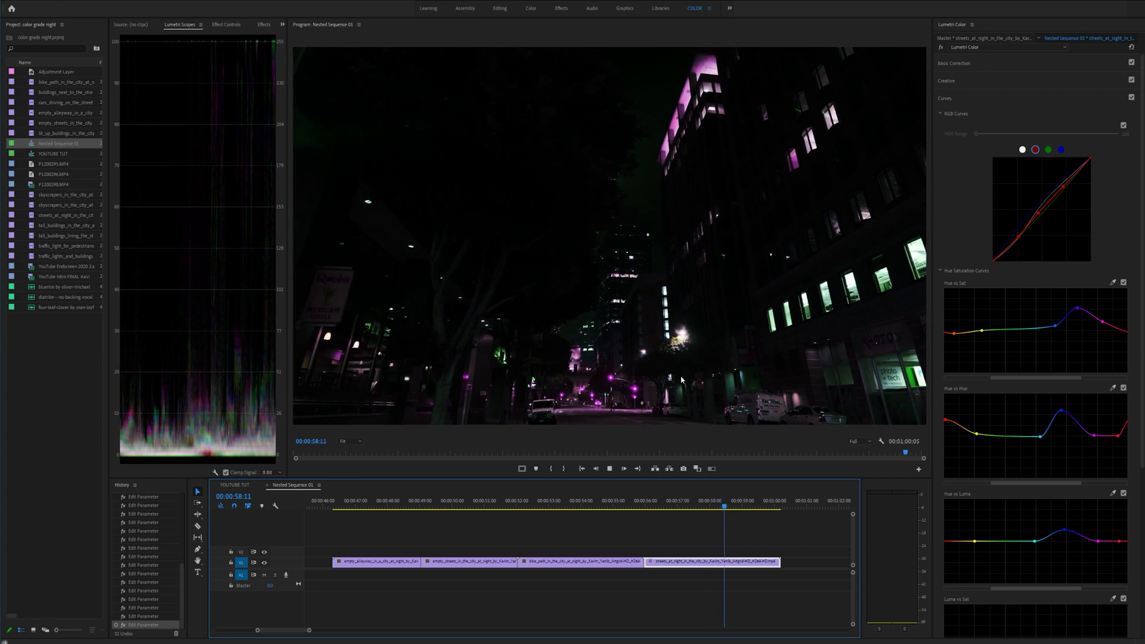
{"action": "key", "text": "space"}
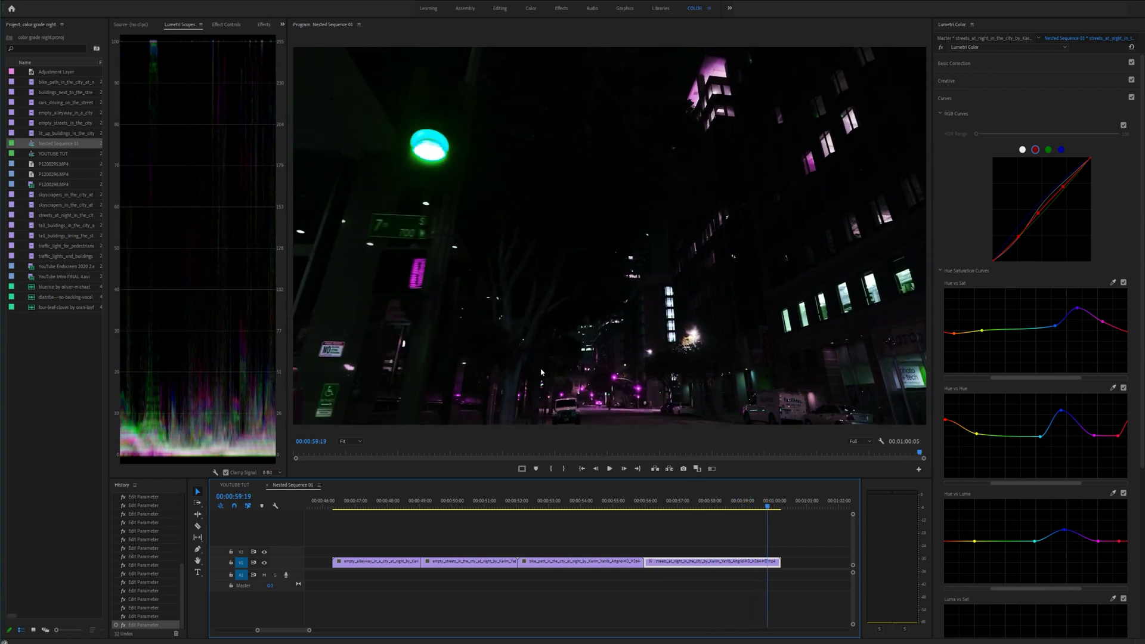
{"action": "key", "text": "Right"}
{"action": "key", "text": "Right"}
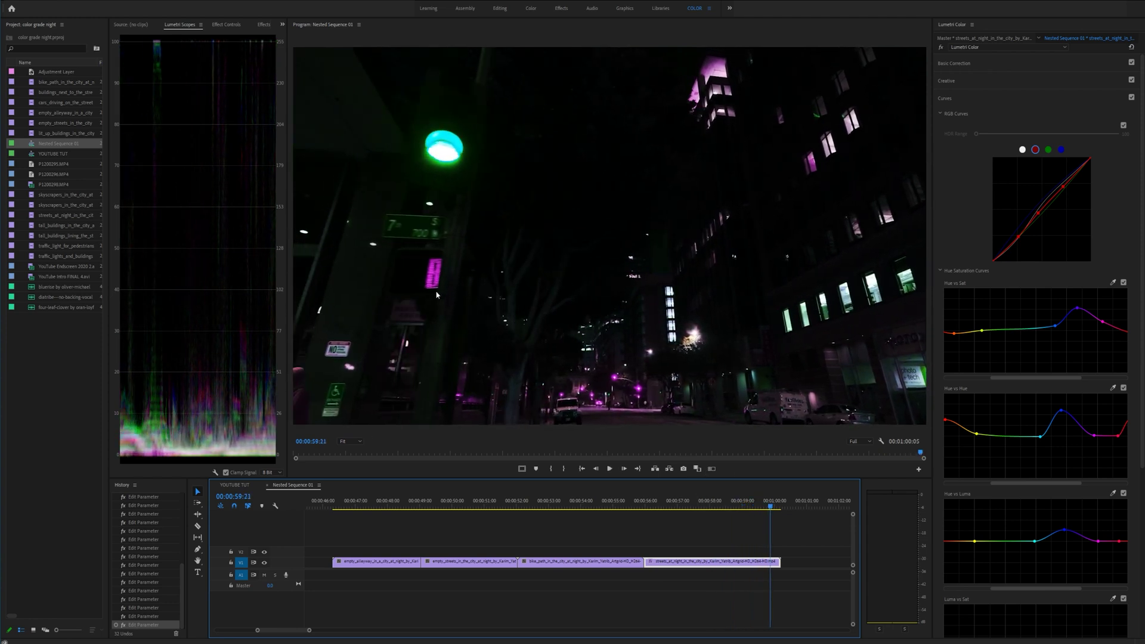
{"action": "key", "text": "shift+Left"}
{"action": "key", "text": "shift+Left"}
{"action": "key", "text": "shift+Left"}
{"action": "key", "text": "shift+Left"}
{"action": "key", "text": "shift+Left"}
{"action": "key", "text": "shift+Left"}
{"action": "key", "text": "shift+Left"}
Step: Save the clip's Lumetri Color effect as a preset named GREEN + PURP
{"action": "left_click", "coordinate": [227, 25]}
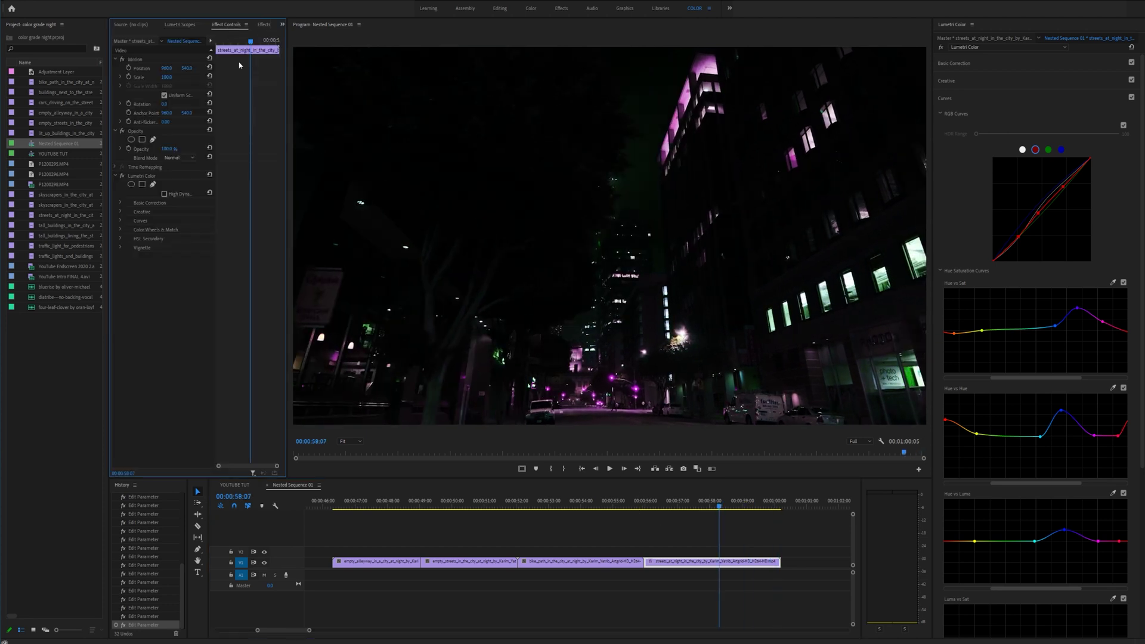
{"action": "right_click", "coordinate": [142, 178]}
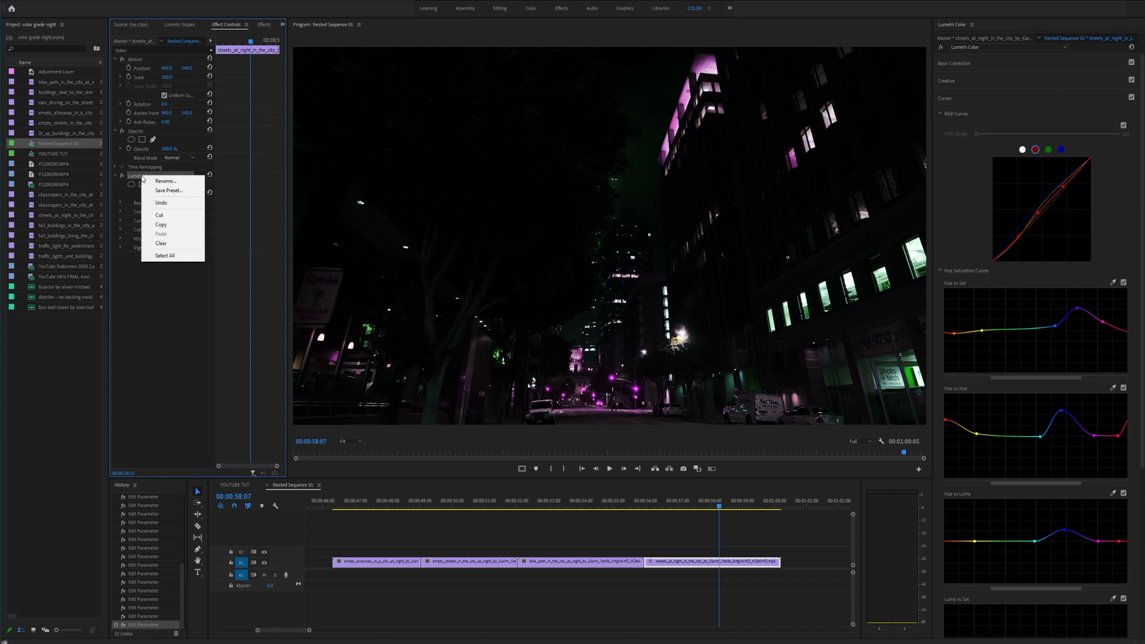
{"action": "left_click", "coordinate": [168, 191]}
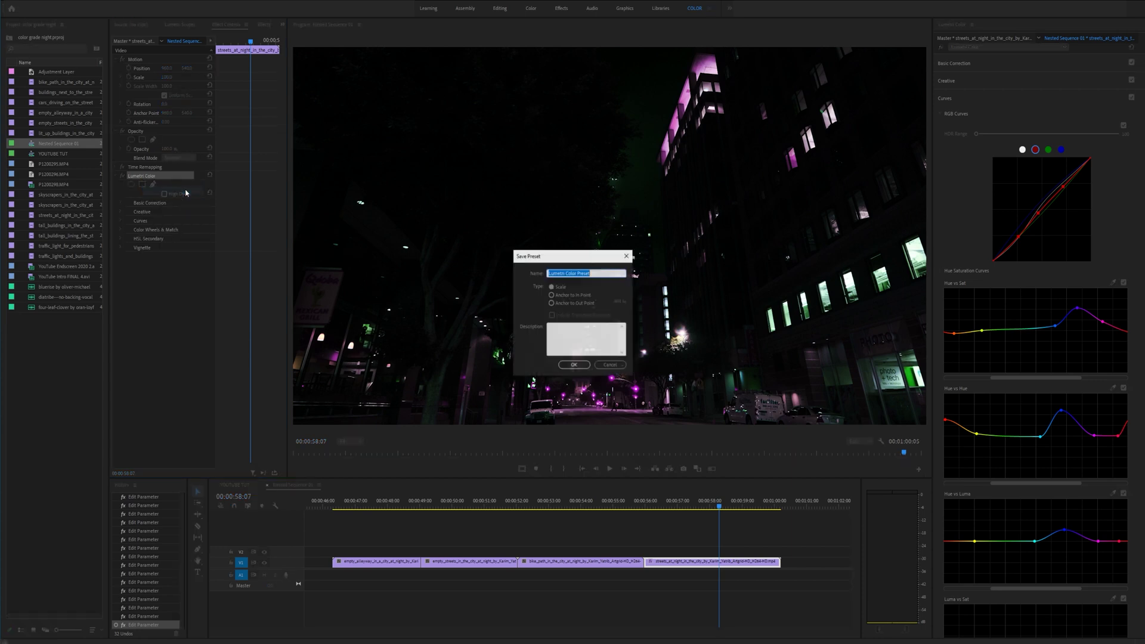
{"action": "type", "text": "GREEN"}
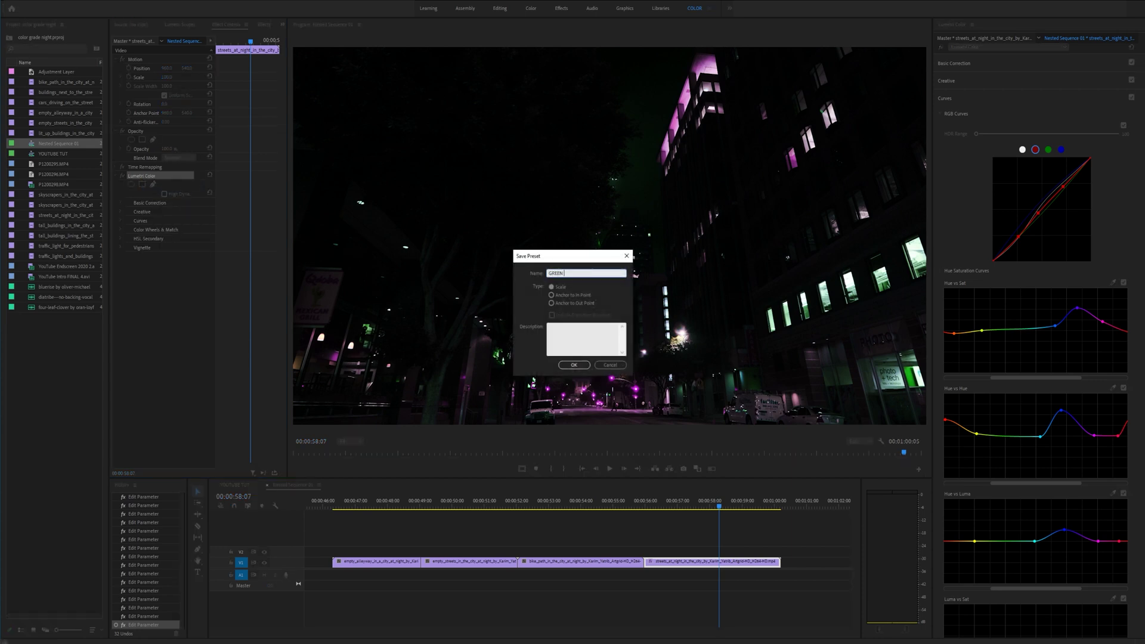
{"action": "key", "text": "Return"}
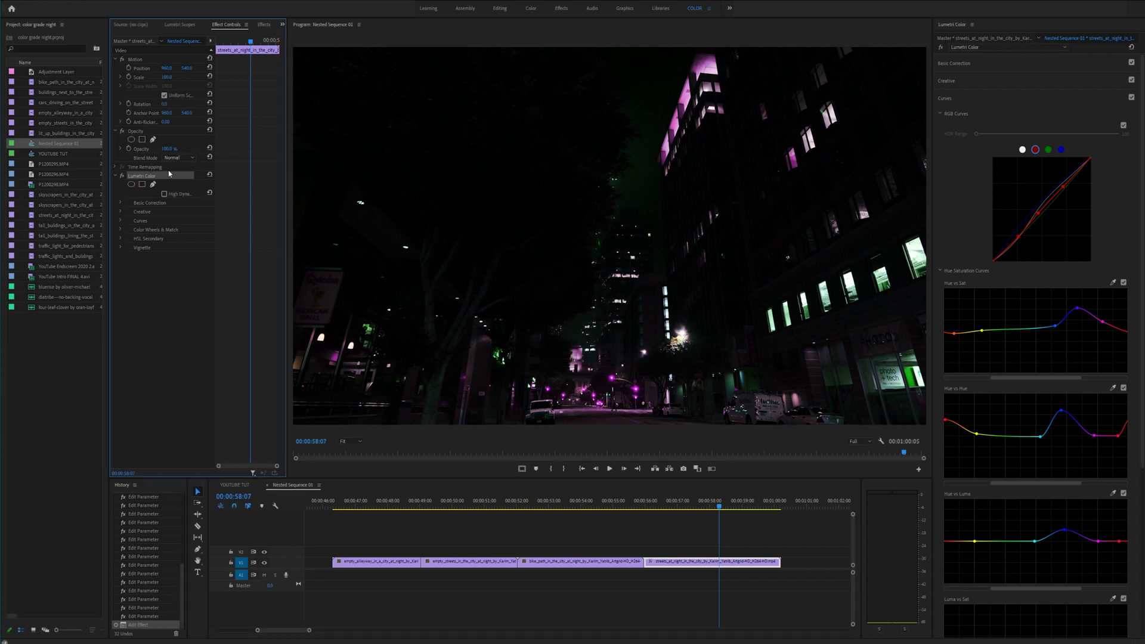
Step: Clear the old effects search and apply the GREEN + PURP preset to the bike path clip
{"action": "left_click", "coordinate": [554, 501]}
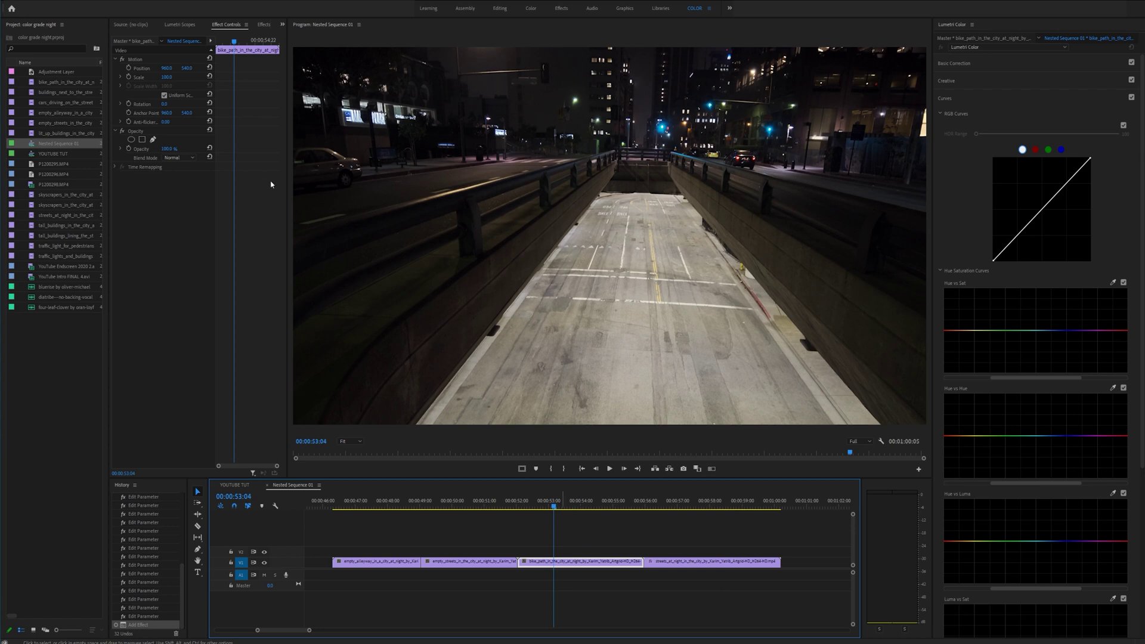
{"action": "left_click", "coordinate": [260, 25]}
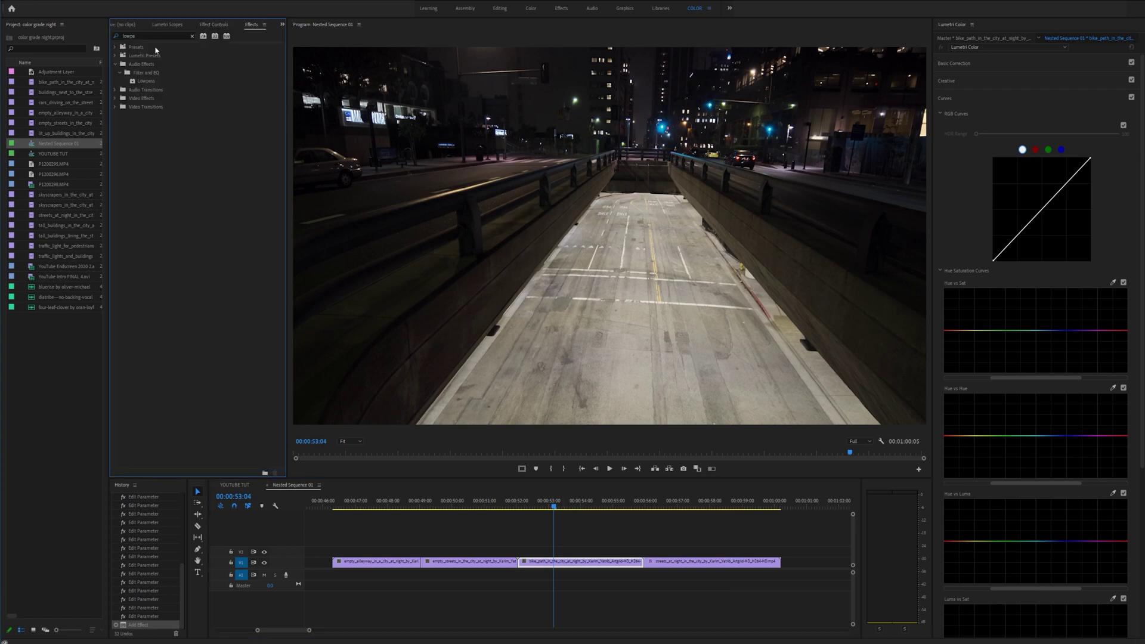
{"action": "left_click", "coordinate": [193, 37]}
{"action": "left_click_drag", "start_coordinate": [260, 118], "coordinate": [599, 560]}
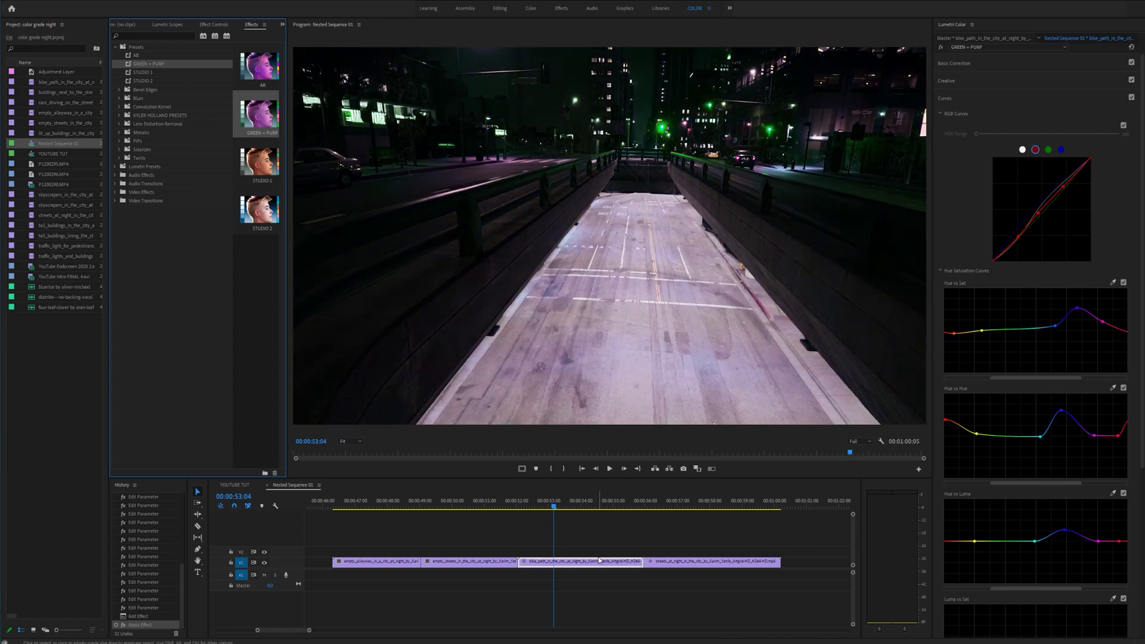
Step: Play back the bike path clip and the street clip after it to compare their matching grades
{"action": "left_click", "coordinate": [600, 561]}
{"action": "key", "text": "space"}
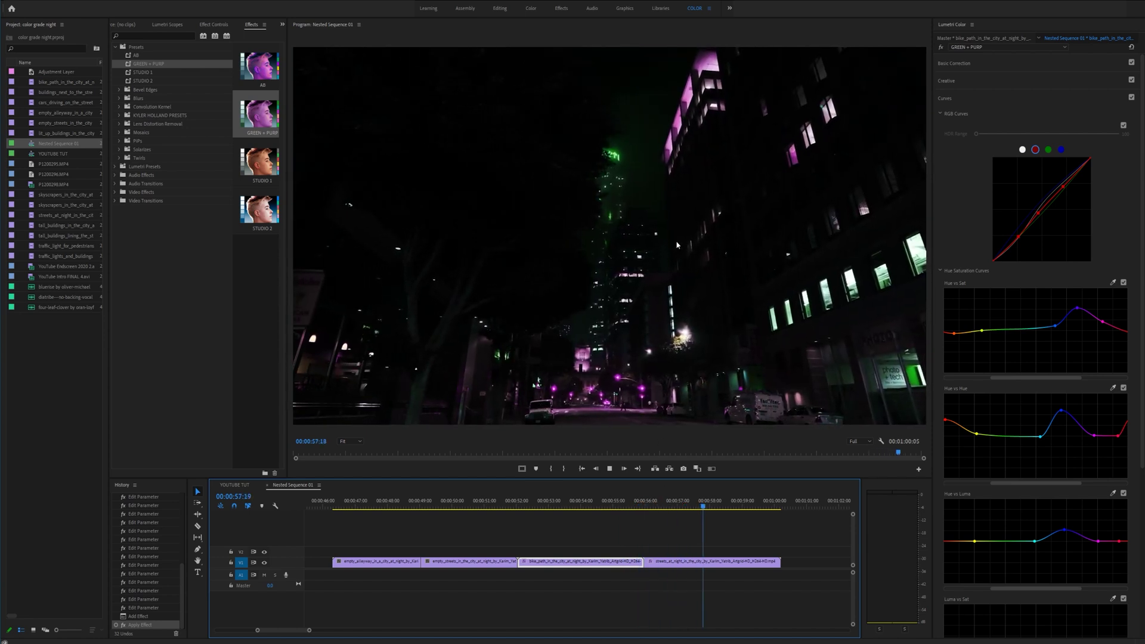
{"action": "left_click", "coordinate": [561, 507]}
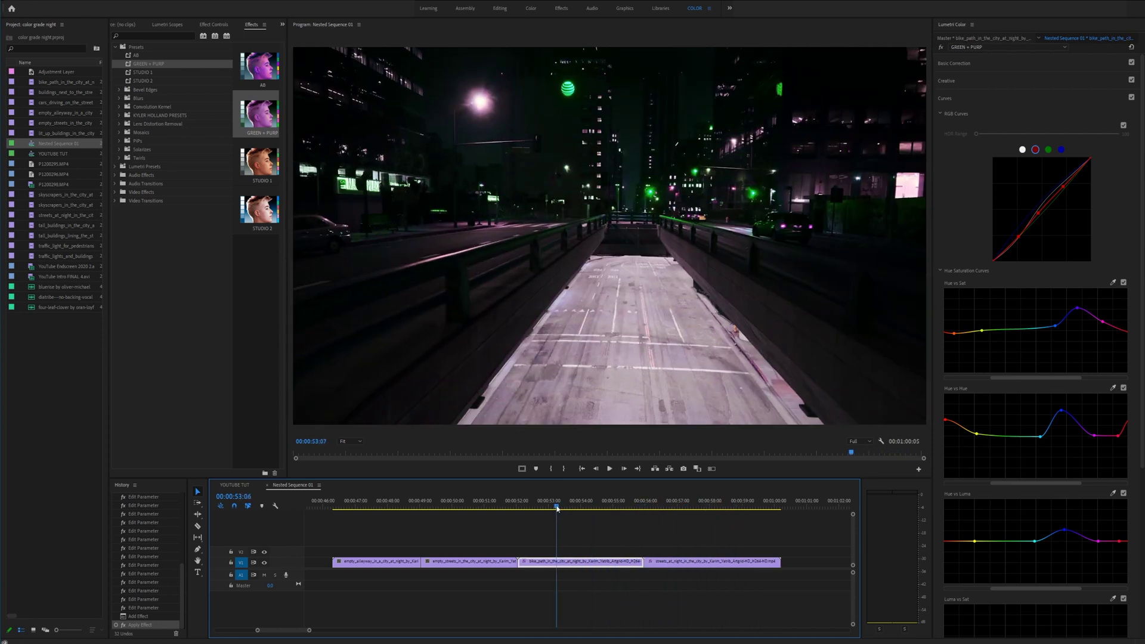
{"action": "left_click_drag", "start_coordinate": [561, 509], "coordinate": [530, 513]}
{"action": "key", "text": "space"}
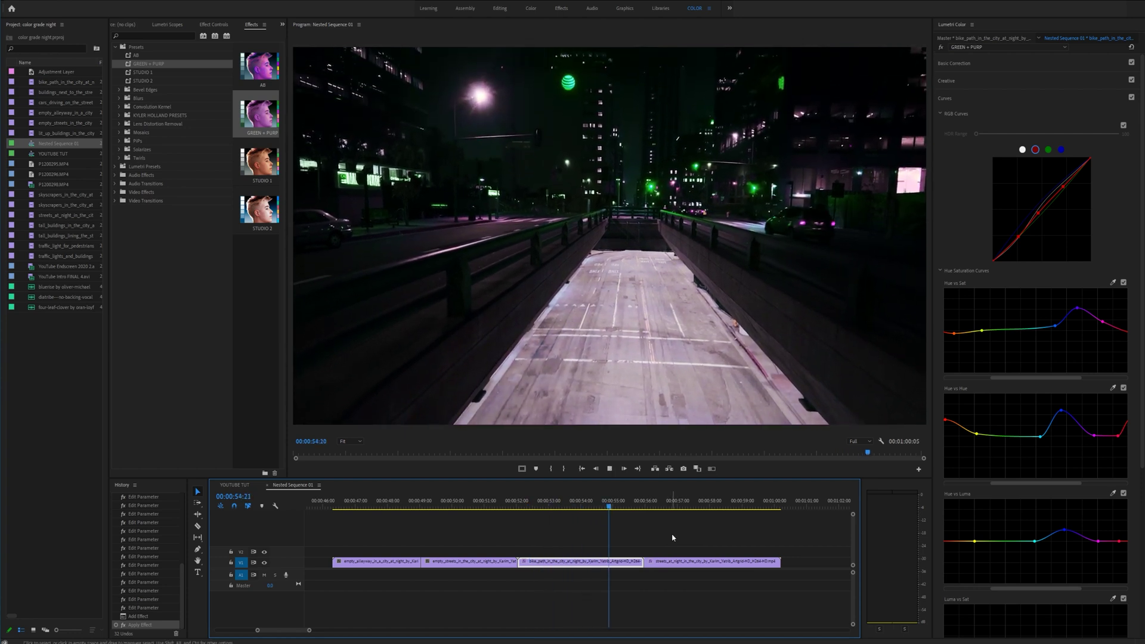
{"action": "left_click", "coordinate": [662, 506]}
{"action": "left_click_drag", "start_coordinate": [662, 506], "coordinate": [687, 505]}
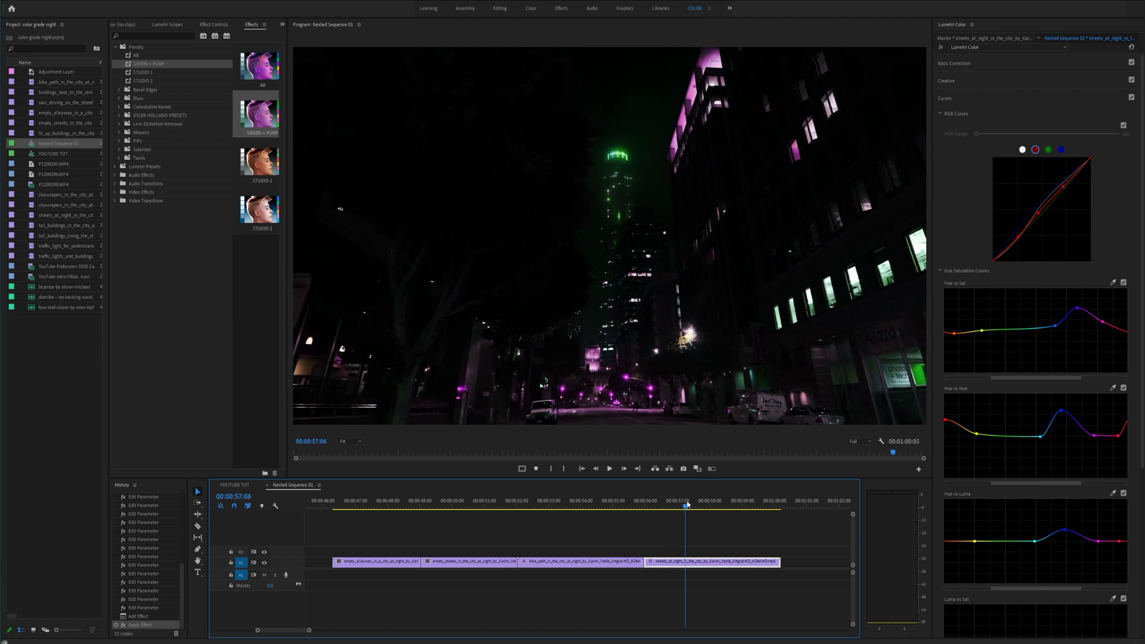
{"action": "key", "text": "space"}
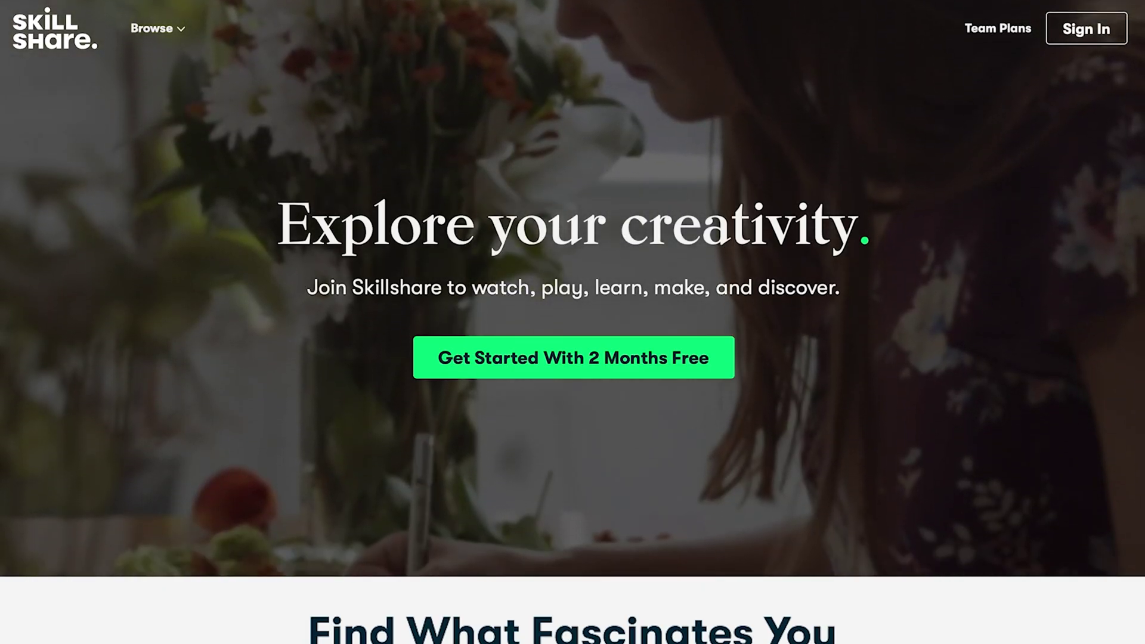
Step: Look through the Find What Fascinates You courses on the Skillshare home page and choose the botanical illustration class
{"action": "scroll", "coordinate": [573, 289], "scroll_direction": "down", "scroll_amount": 1}
{"action": "scroll", "coordinate": [573, 322], "scroll_direction": "down", "scroll_amount": 5}
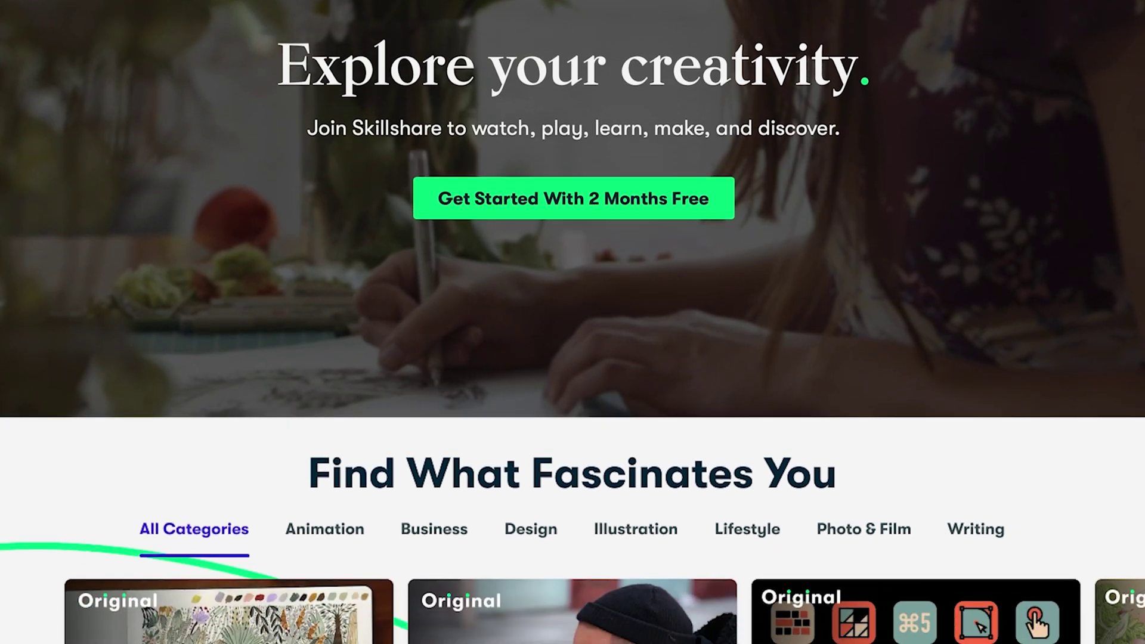
{"action": "scroll", "coordinate": [573, 322], "scroll_direction": "down", "scroll_amount": 1}
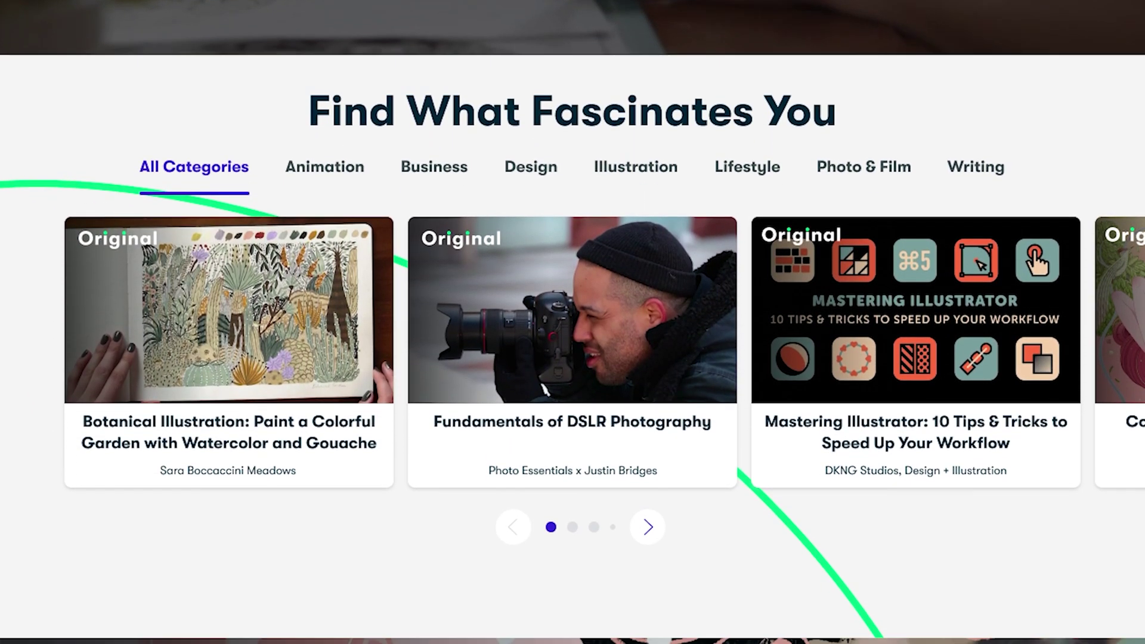
{"action": "left_click", "coordinate": [266, 314]}
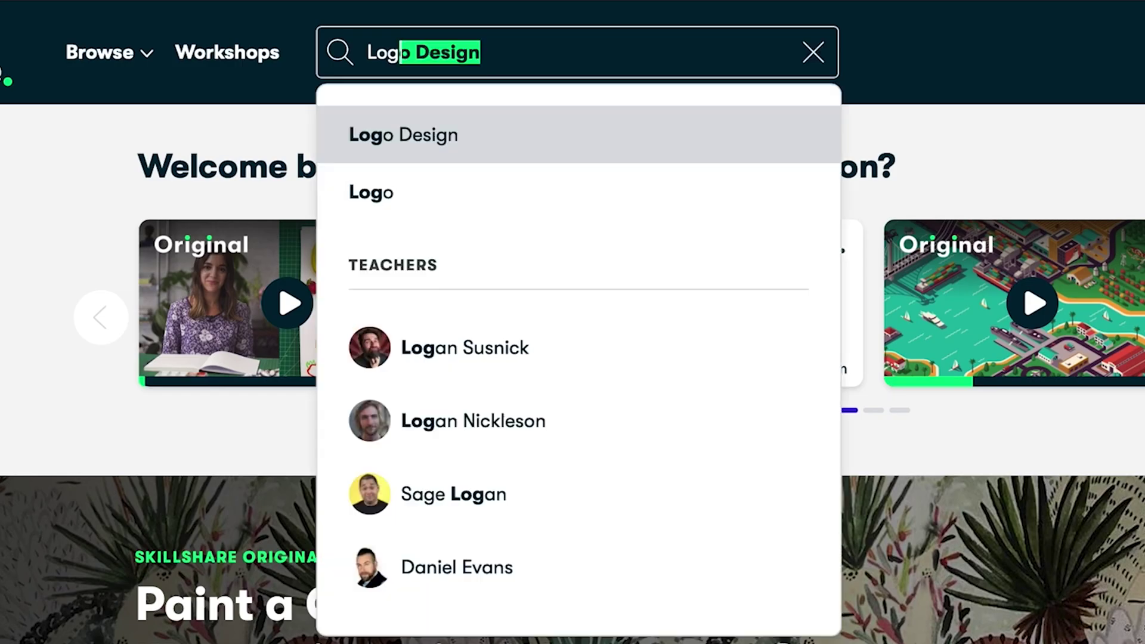
Step: Search Skillshare for Logo Design
{"action": "type", "text": "o Design"}
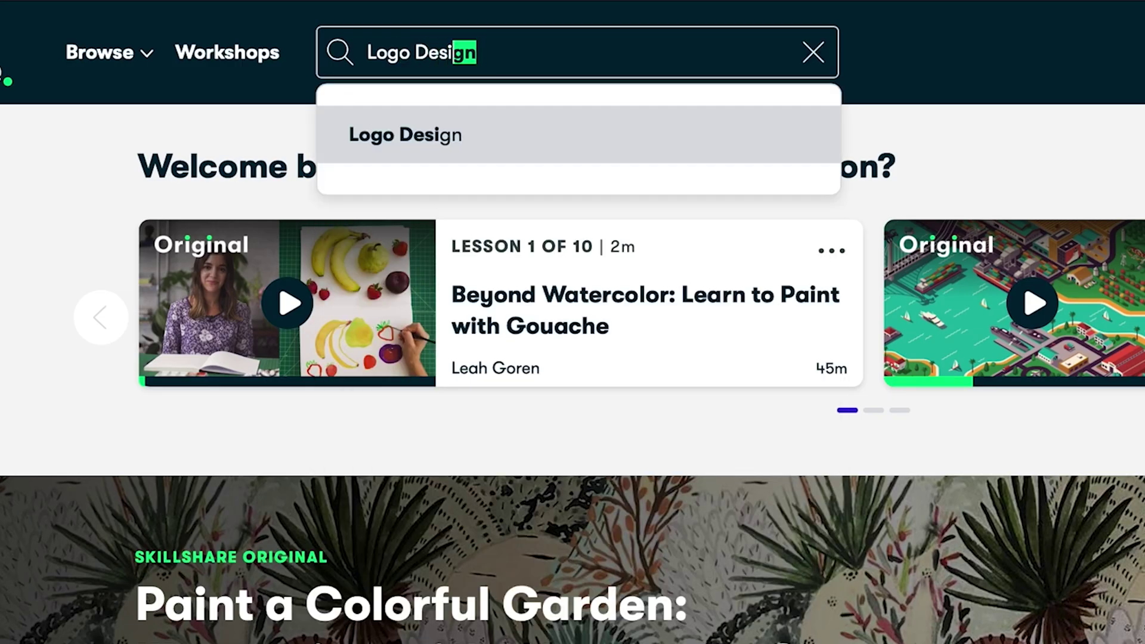
{"action": "left_click", "coordinate": [508, 138]}
{"action": "left_click", "coordinate": [409, 525]}
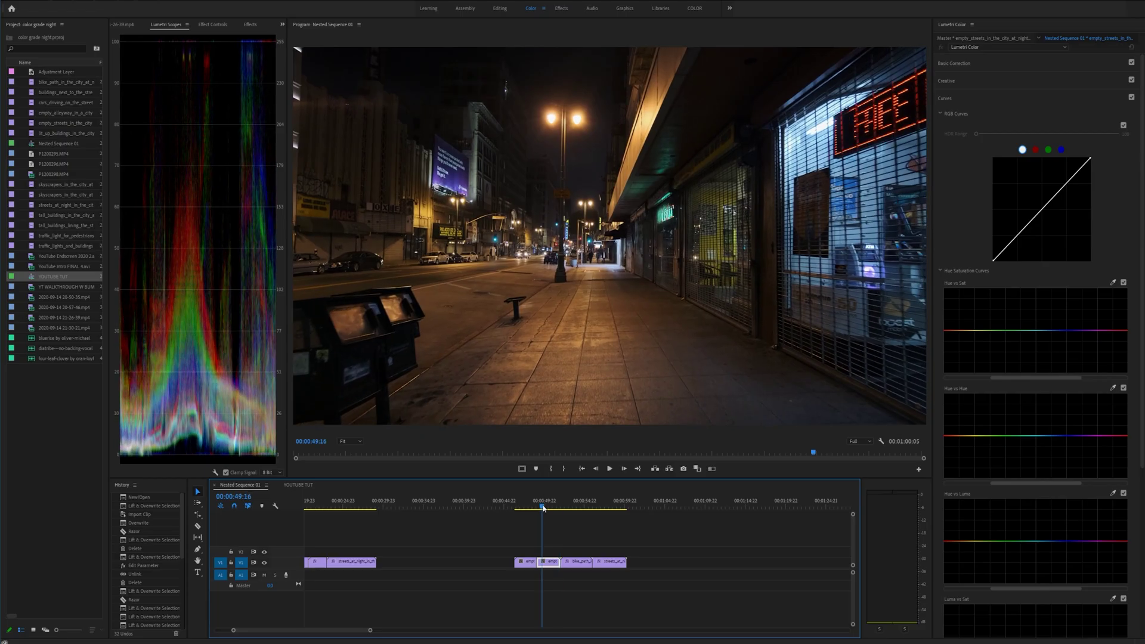
Step: In the empty streets clip at 00:00:50:23, lower the whole Hue vs Hue curve to the graph's floor to turn the orange light blue
{"action": "key", "text": "space"}
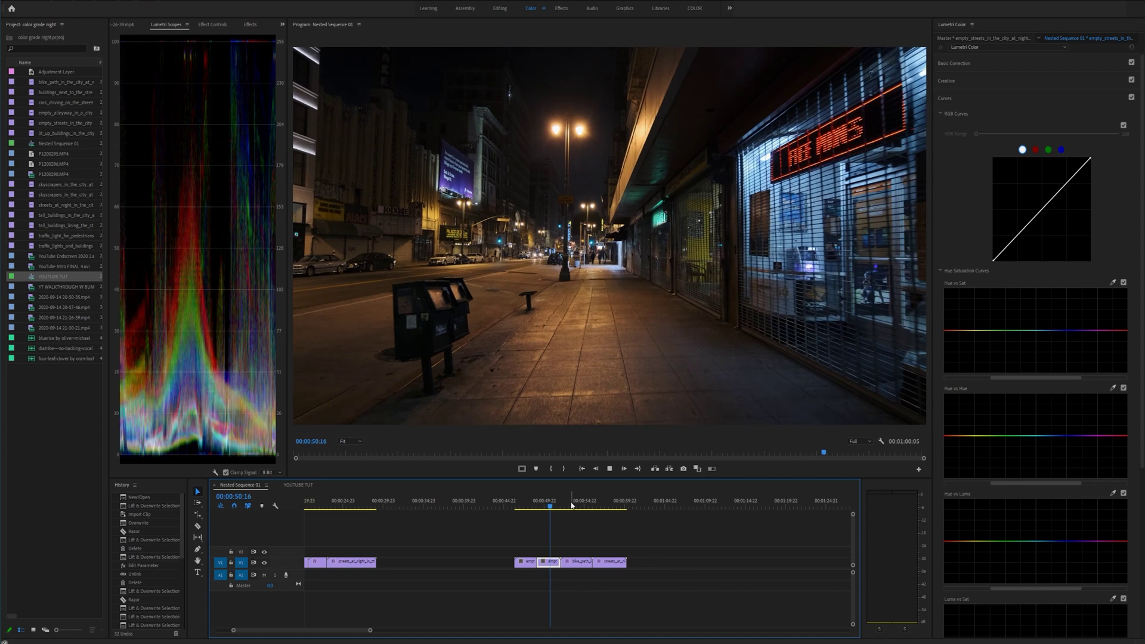
{"action": "left_click", "coordinate": [554, 507]}
{"action": "left_click_drag", "start_coordinate": [555, 510], "coordinate": [552, 507]}
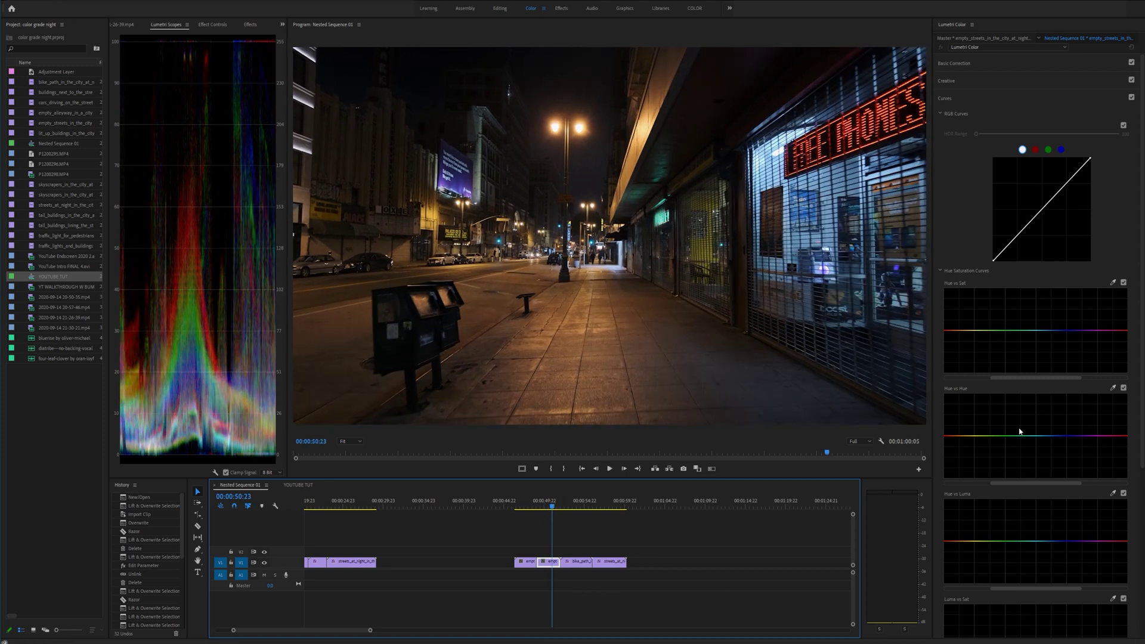
{"action": "left_click_drag", "start_coordinate": [1034, 437], "coordinate": [1072, 464]}
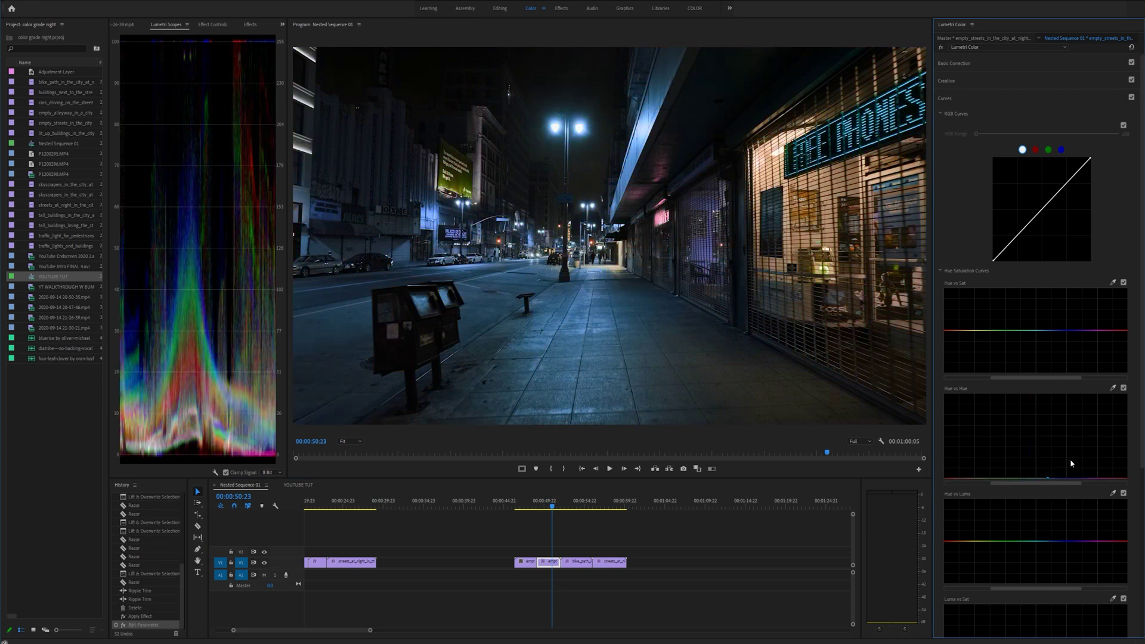
Step: Bow the master RGB curve slightly down and the red curve up, and preview the clip enlarged, ending at 00:00:51:02
{"action": "left_click_drag", "start_coordinate": [1040, 217], "coordinate": [1049, 224]}
{"action": "left_click", "coordinate": [1036, 150]}
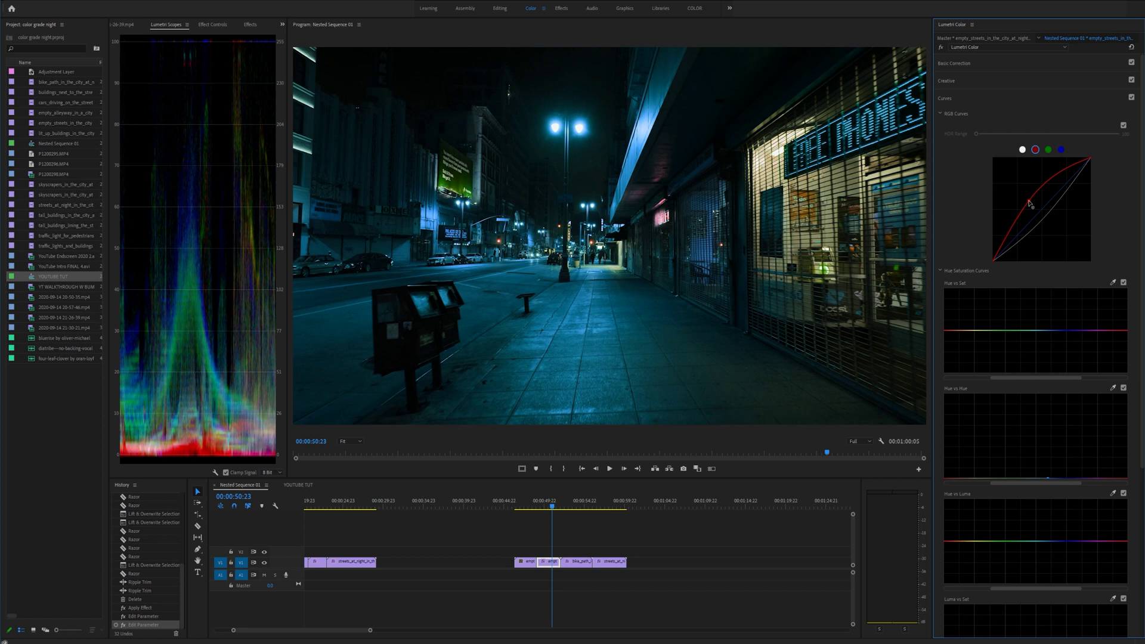
{"action": "key", "text": "grave"}
{"action": "key", "text": "space"}
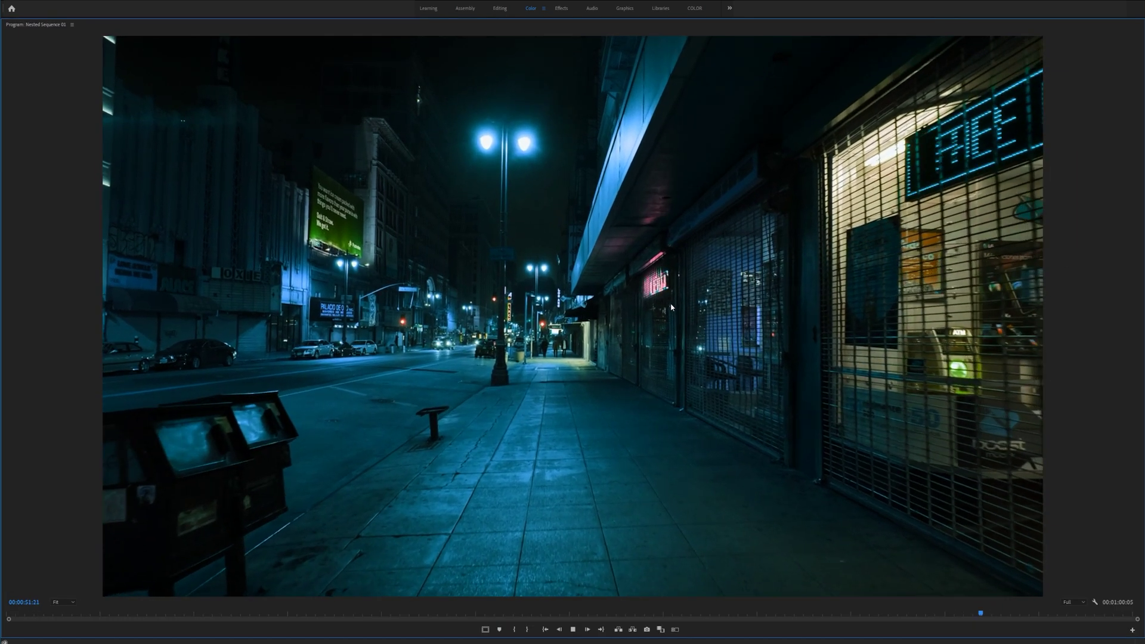
{"action": "key", "text": "space"}
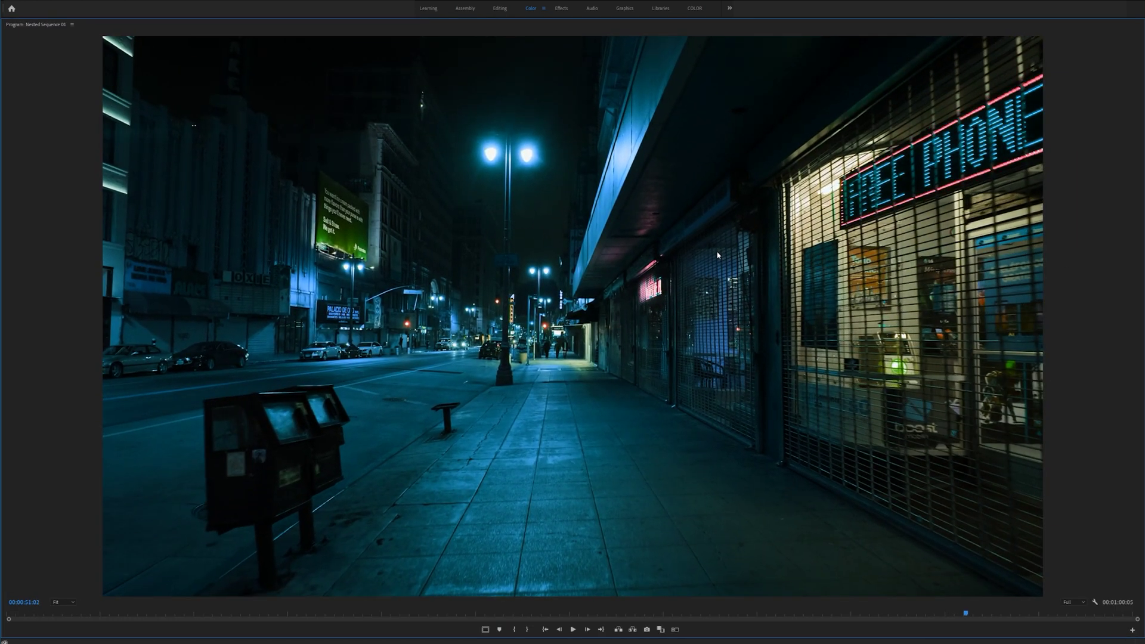
{"action": "key", "text": "grave"}
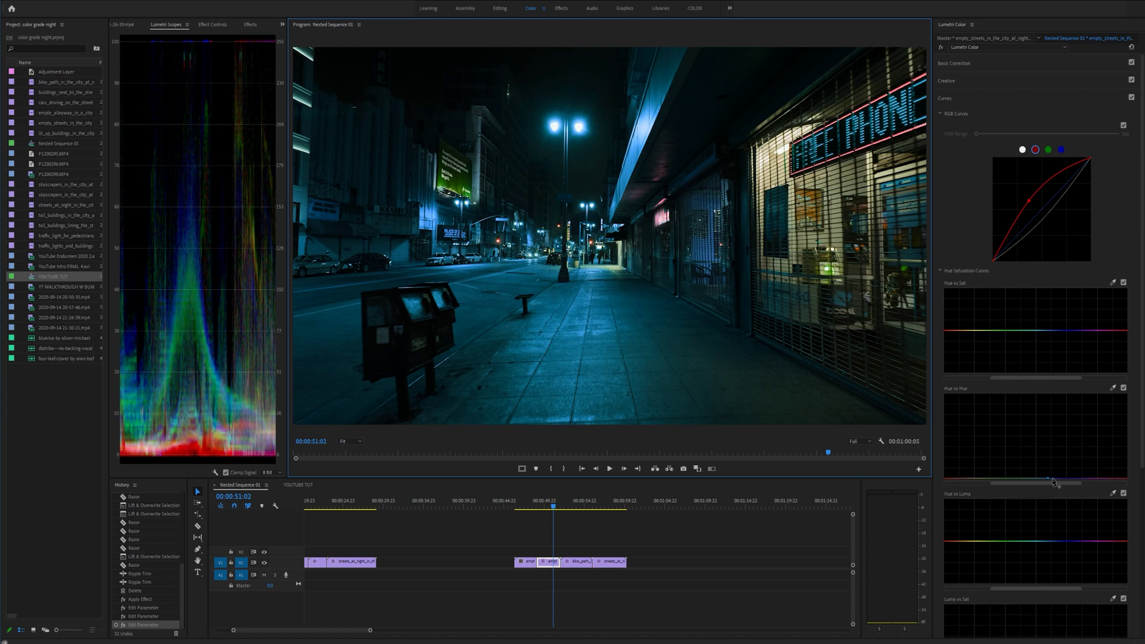
Step: Raise the Hue vs Hue curve slightly above center, bow the red curve below the diagonal, and preview the pink and green look
{"action": "left_click_drag", "start_coordinate": [1051, 481], "coordinate": [1043, 422]}
{"action": "left_click_drag", "start_coordinate": [1032, 206], "coordinate": [1048, 229]}
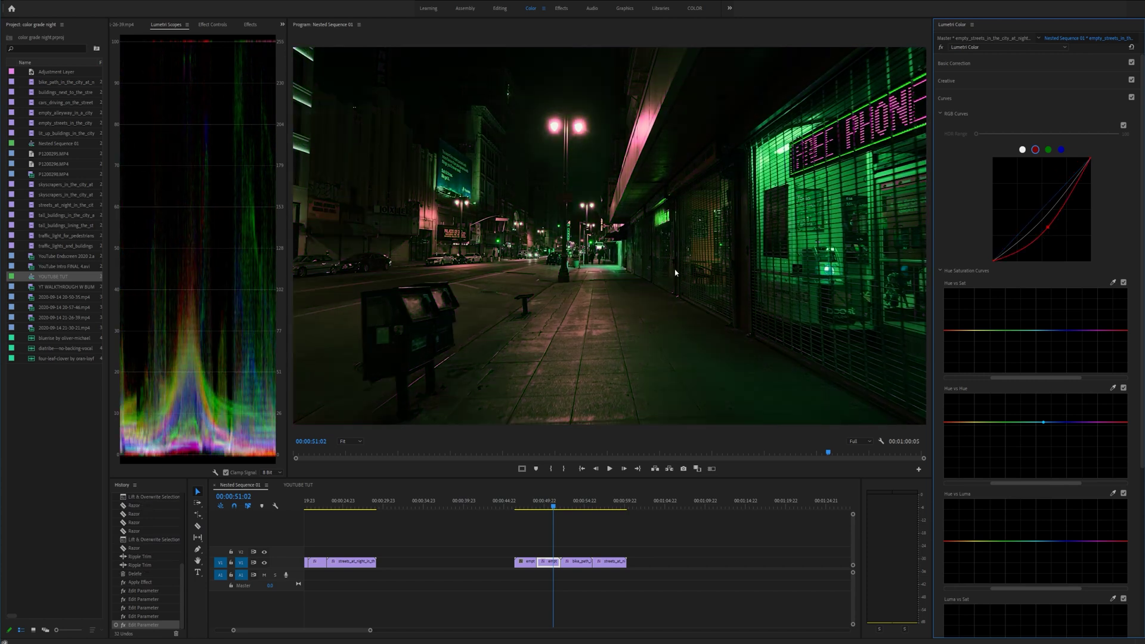
{"action": "key", "text": "space"}
{"action": "key", "text": "grave"}
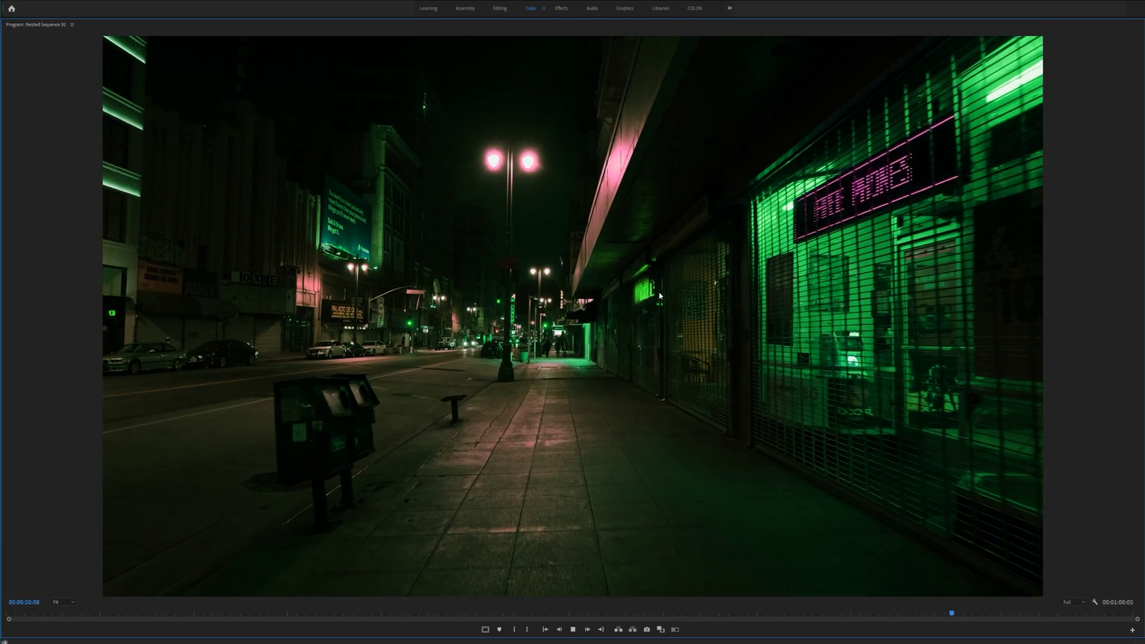
{"action": "key", "text": "space"}
{"action": "key", "text": "grave"}
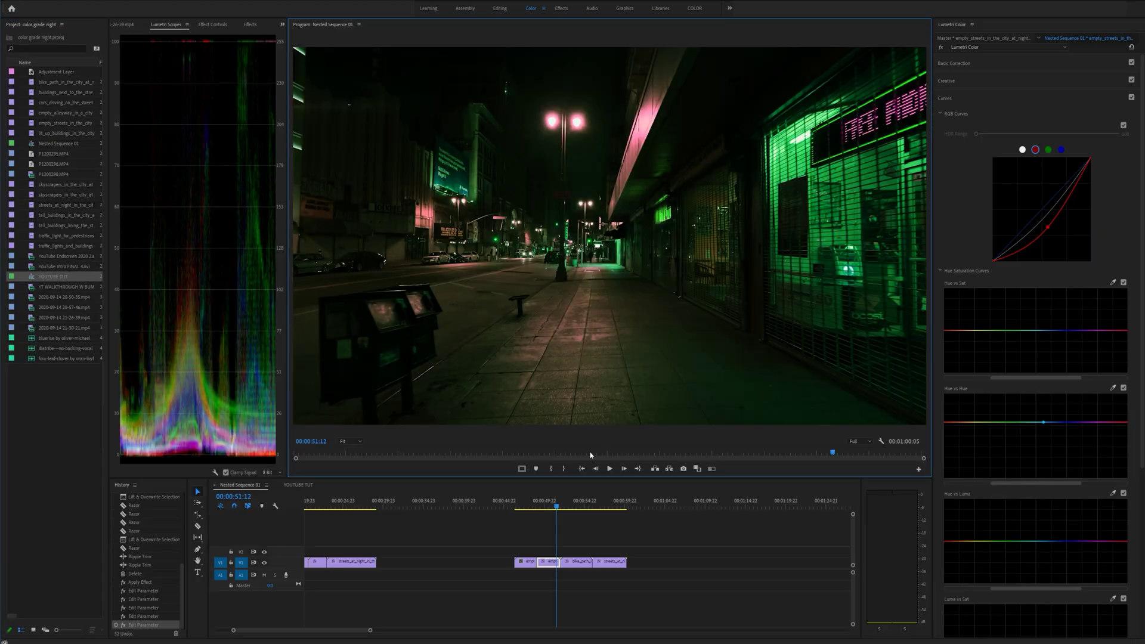
Step: At 00:00:50:01, reshape the Hue vs Hue curve with added points, pulling the yellow-greens down and the purples up to a peak
{"action": "left_click", "coordinate": [543, 507]}
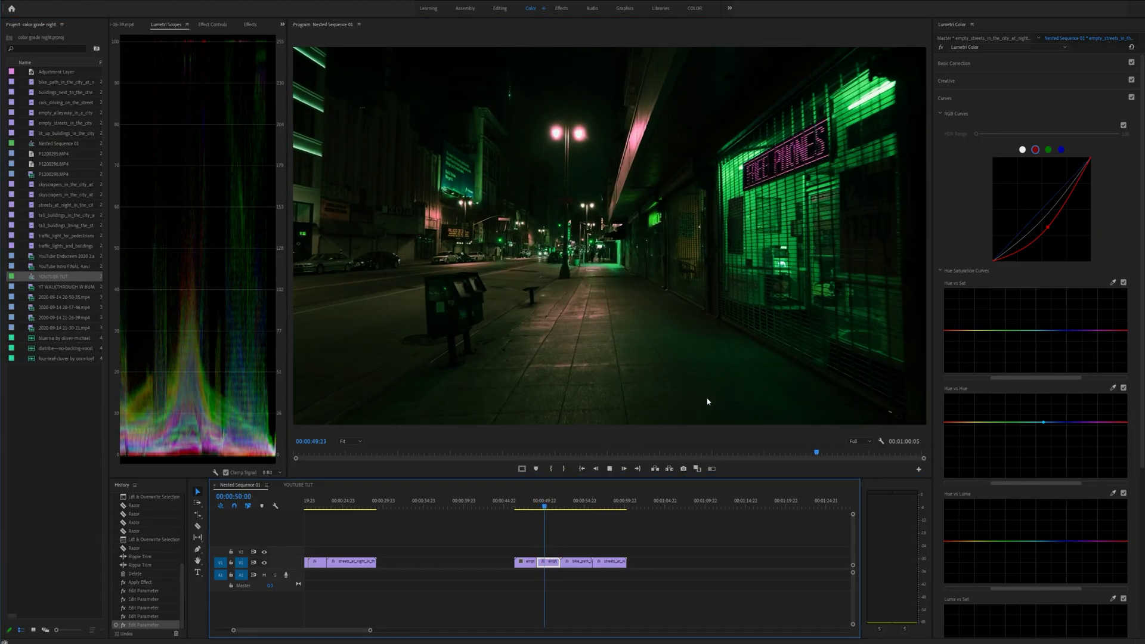
{"action": "left_click", "coordinate": [962, 422]}
{"action": "left_click_drag", "start_coordinate": [997, 422], "coordinate": [993, 452]}
{"action": "left_click", "coordinate": [1104, 423]}
{"action": "mouse_move", "coordinate": [1090, 424]}
{"action": "left_mouse_down"}
{"action": "mouse_move", "coordinate": [1090, 395]}
{"action": "mouse_move", "coordinate": [1043, 447]}
{"action": "mouse_move", "coordinate": [995, 452]}
{"action": "mouse_move", "coordinate": [1087, 428]}
{"action": "mouse_move", "coordinate": [995, 453]}
{"action": "mouse_move", "coordinate": [1087, 425]}
{"action": "mouse_move", "coordinate": [1000, 451]}
{"action": "mouse_move", "coordinate": [1083, 429]}
{"action": "mouse_move", "coordinate": [1055, 433]}
{"action": "mouse_move", "coordinate": [1045, 422]}
{"action": "mouse_move", "coordinate": [1081, 440]}
{"action": "mouse_move", "coordinate": [1078, 430]}
{"action": "left_mouse_up"}
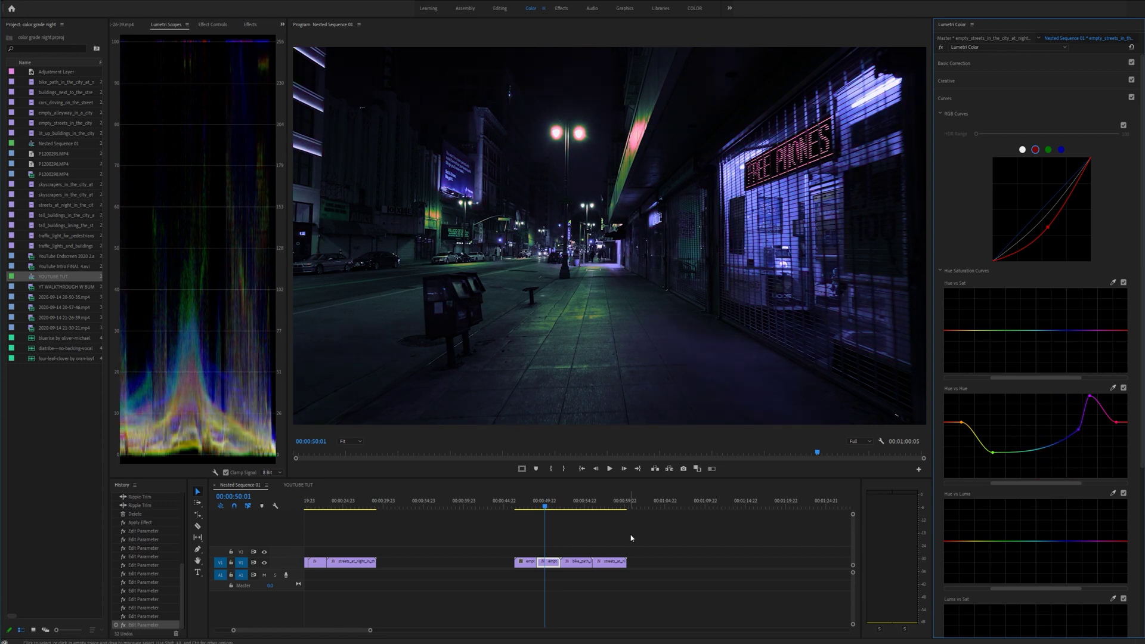
Step: Play back the empty streets clip to review its purple and green grade
{"action": "left_click", "coordinate": [542, 506]}
{"action": "key", "text": "space"}
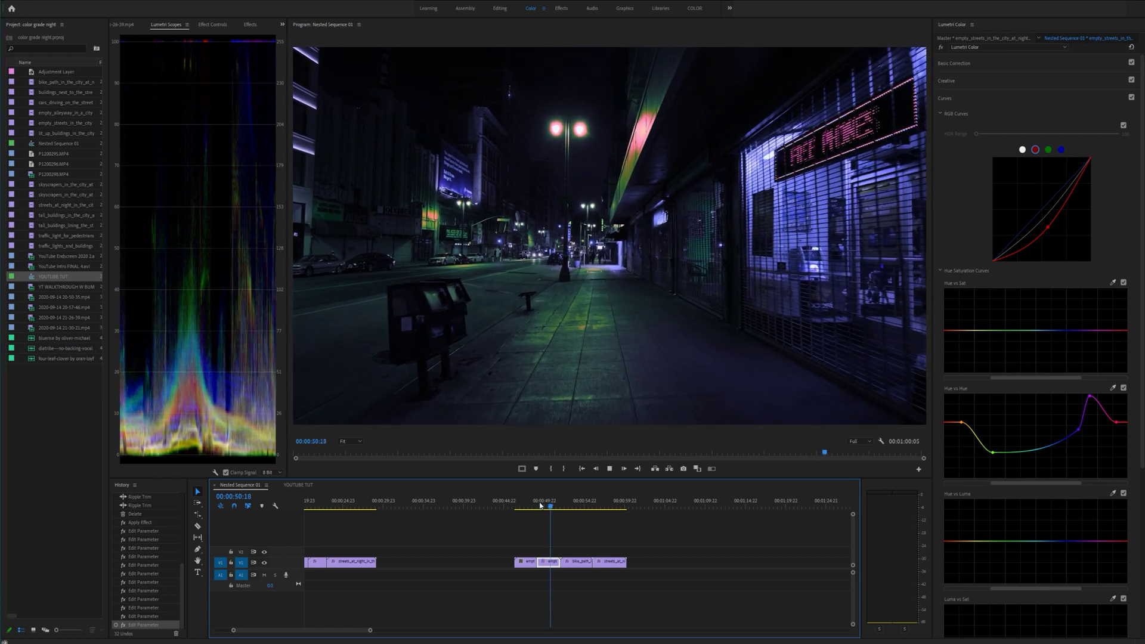
{"action": "key", "text": "space"}
Step: Go to 00:00:46:15 at the start of the empty alleyway clip and play it in the enlarged program view
{"action": "left_click_drag", "start_coordinate": [558, 506], "coordinate": [521, 506]}
{"action": "left_click", "coordinate": [518, 506]}
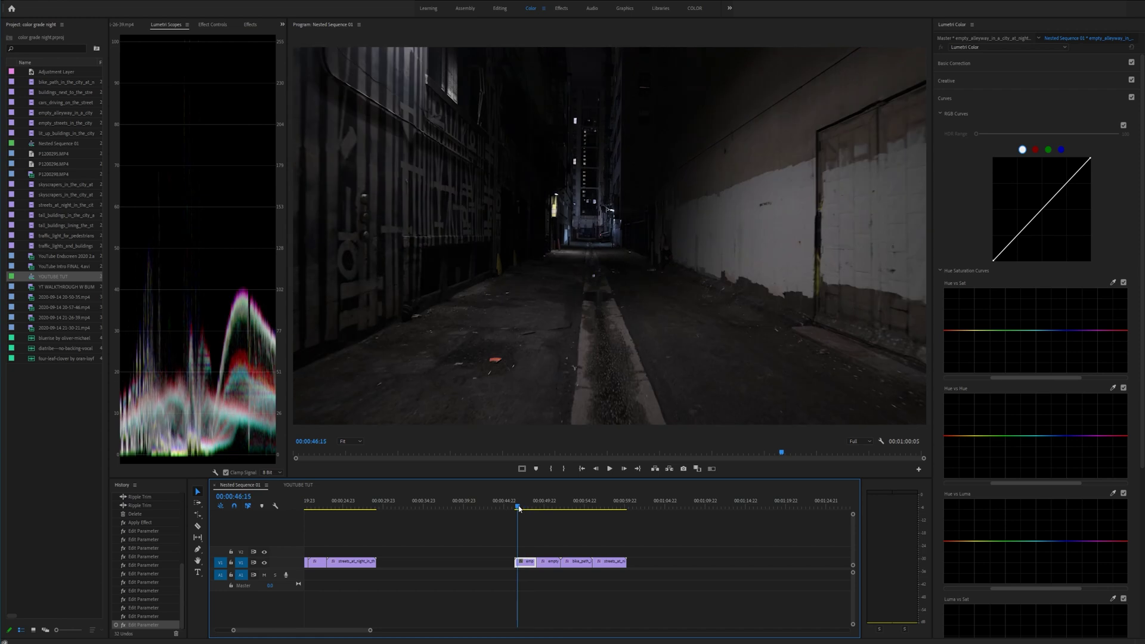
{"action": "key", "text": "grave"}
{"action": "key", "text": "space"}
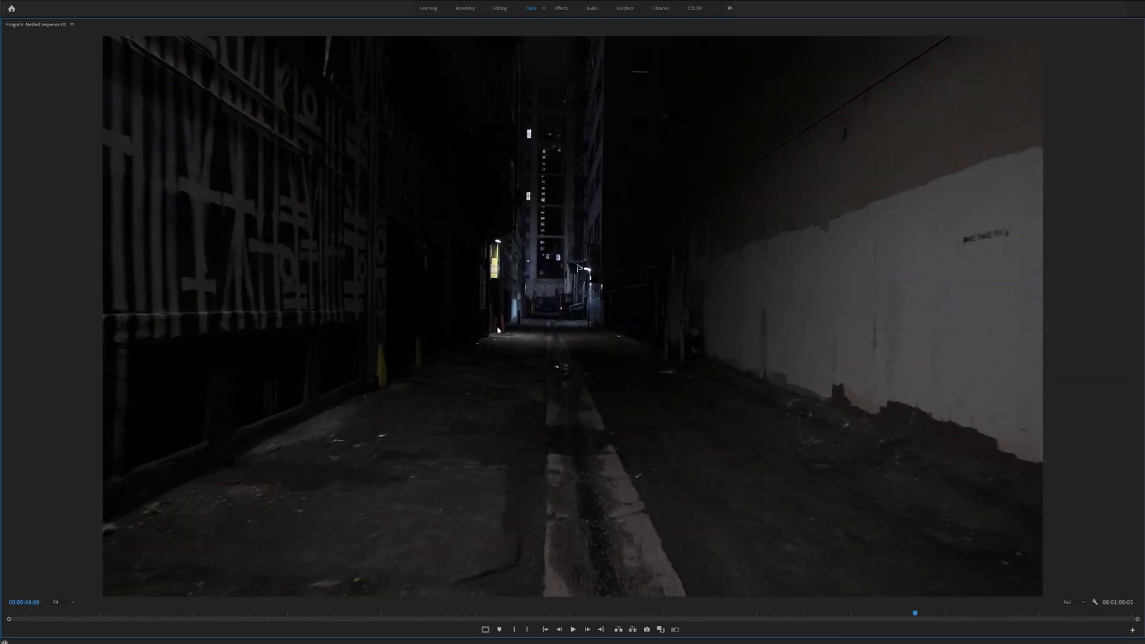
{"action": "key", "text": "space"}
{"action": "key", "text": "grave"}
Step: Move to 00:00:47:02 in the alleyway clip and raise the Hue vs Hue curve slightly above center for magenta and green tones
{"action": "left_click", "coordinate": [521, 506]}
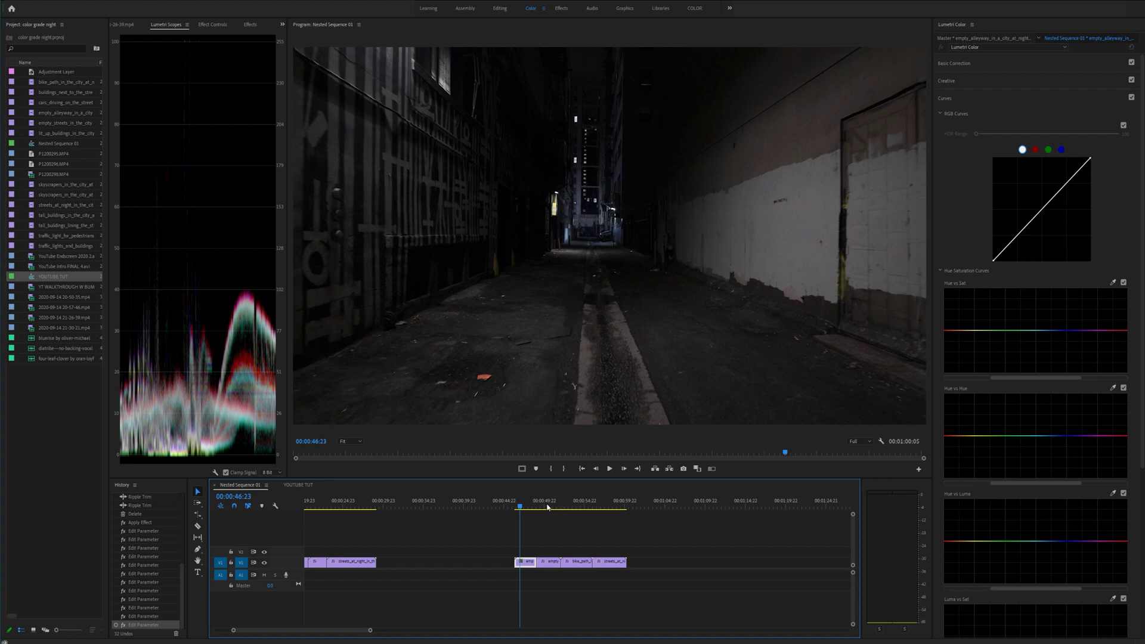
{"action": "left_click_drag", "start_coordinate": [520, 506], "coordinate": [522, 506]}
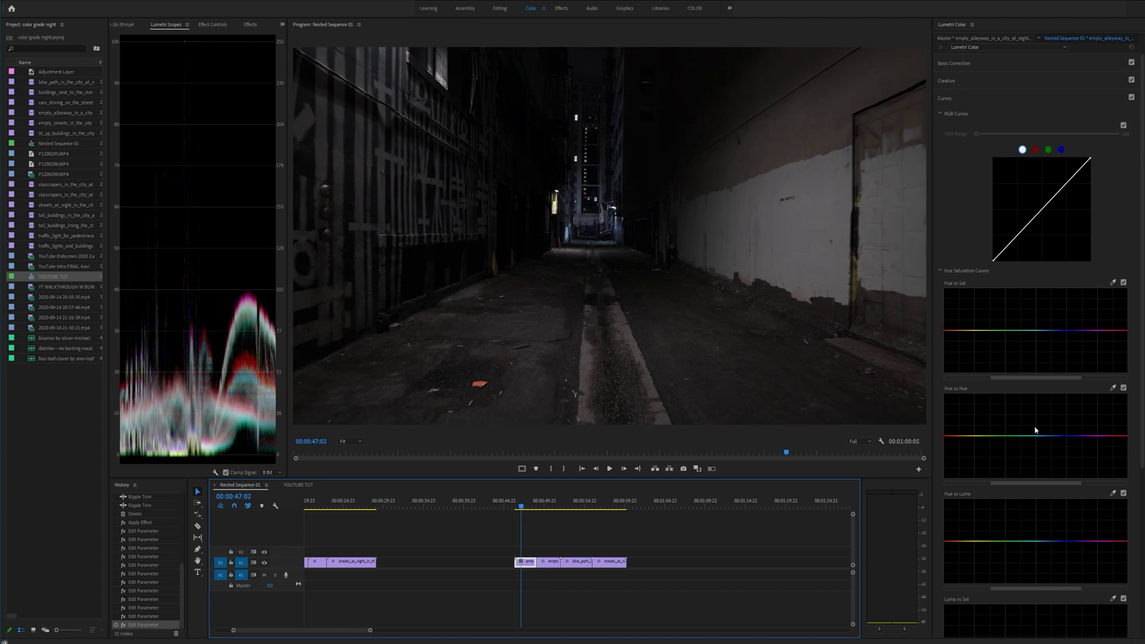
{"action": "left_click_drag", "start_coordinate": [1048, 440], "coordinate": [1032, 420]}
{"action": "left_click", "coordinate": [589, 223]}
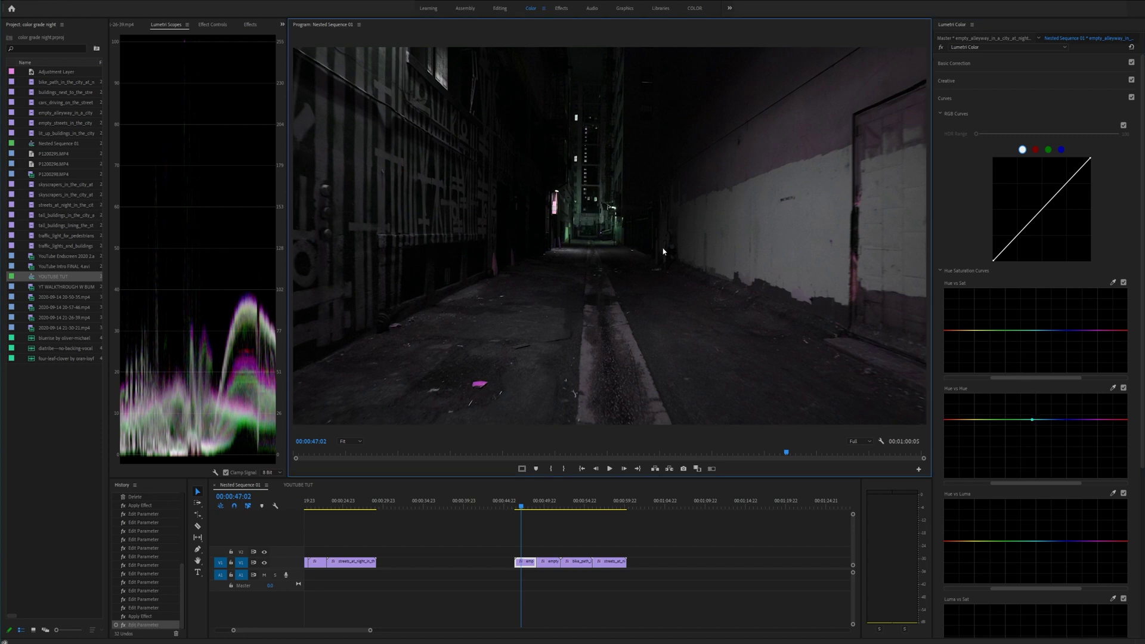
Step: Sample the litter on the alley floor for Hue vs Hue and pull its red point down near the graph's bottom to turn it green
{"action": "mouse_move", "coordinate": [1032, 421]}
{"action": "left_mouse_down"}
{"action": "mouse_move", "coordinate": [1032, 454]}
{"action": "mouse_move", "coordinate": [1025, 419]}
{"action": "left_mouse_up"}
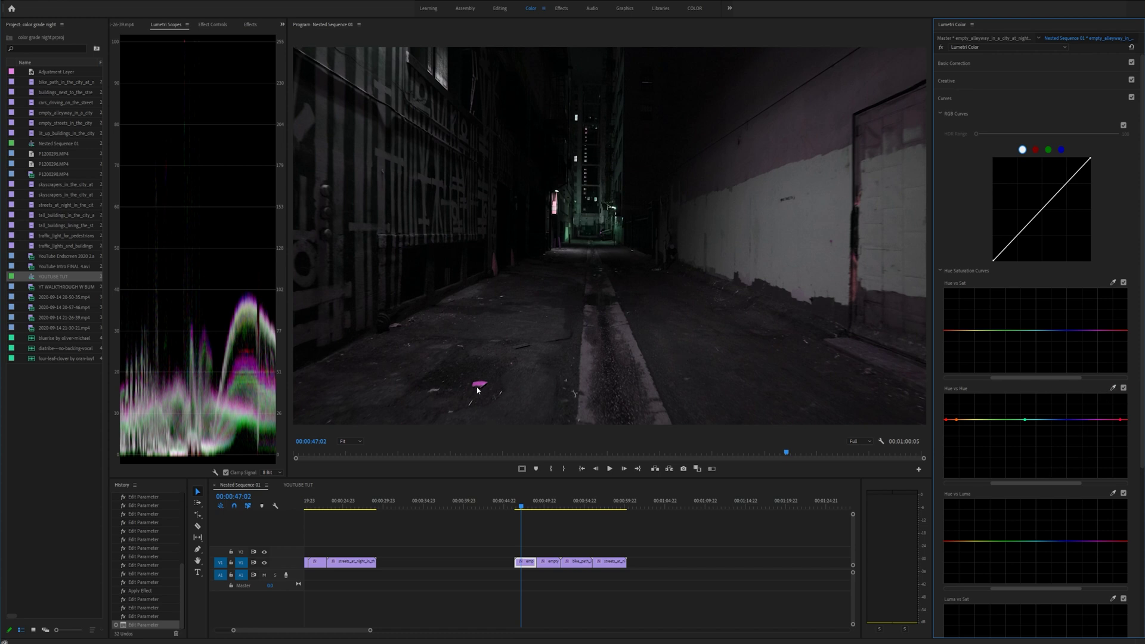
{"action": "double_click", "coordinate": [1026, 420]}
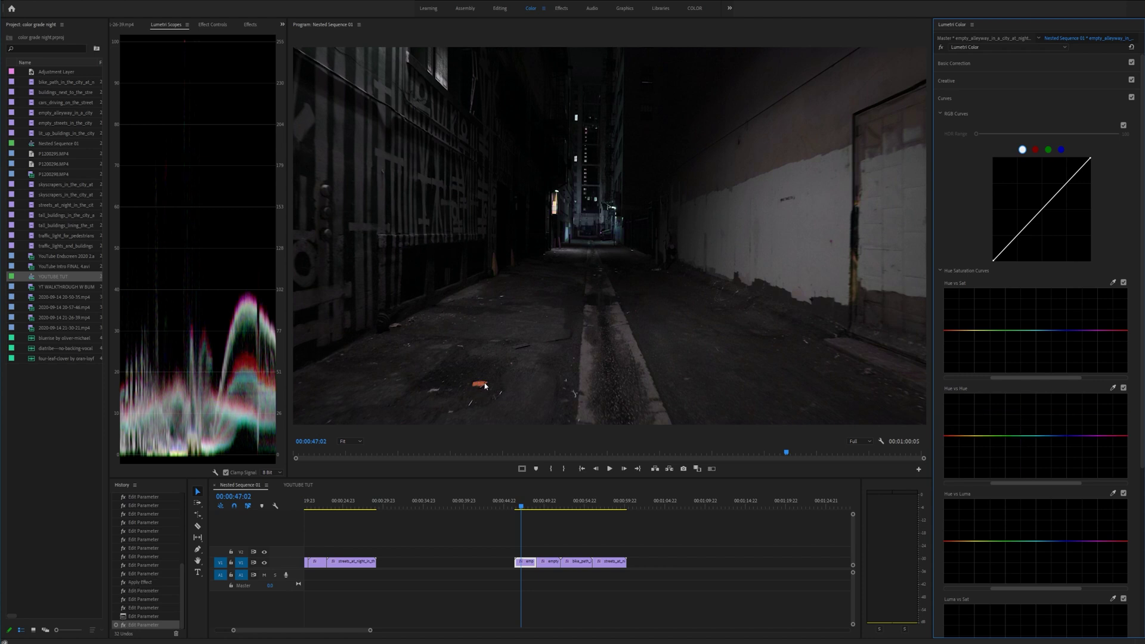
{"action": "key", "text": "ctrl+z"}
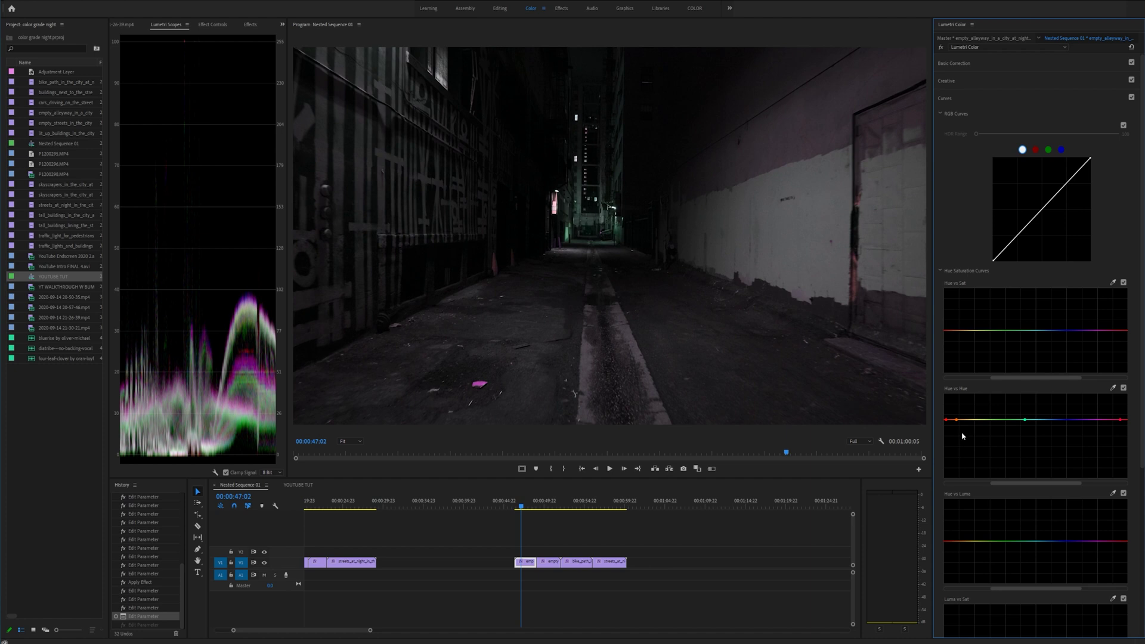
{"action": "left_click_drag", "start_coordinate": [945, 422], "coordinate": [946, 467]}
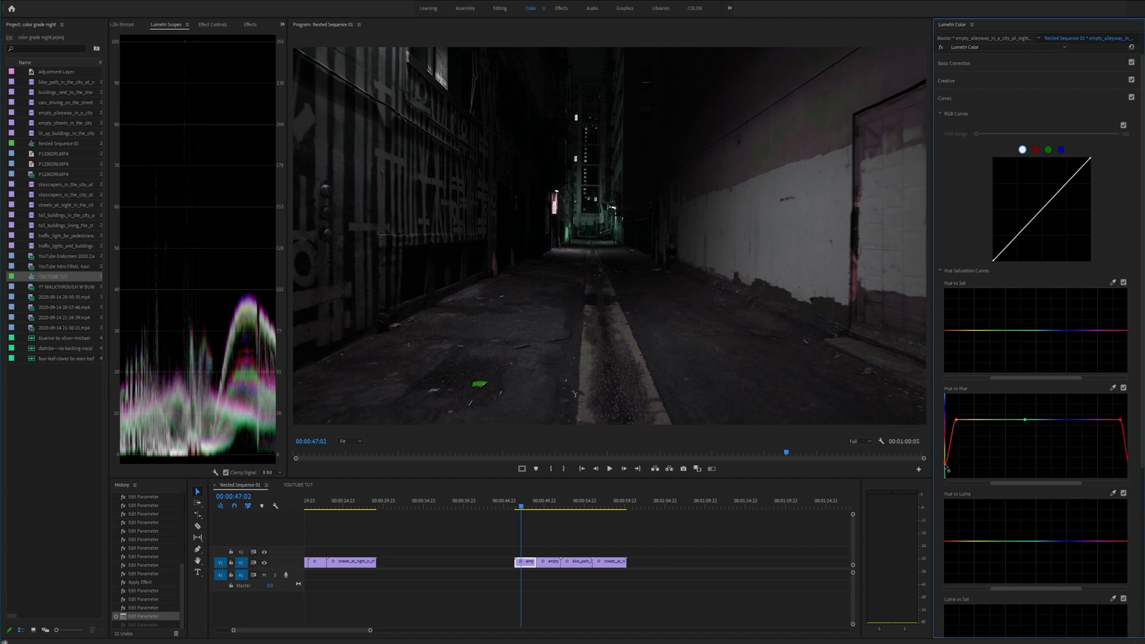
{"action": "left_click", "coordinate": [951, 453]}
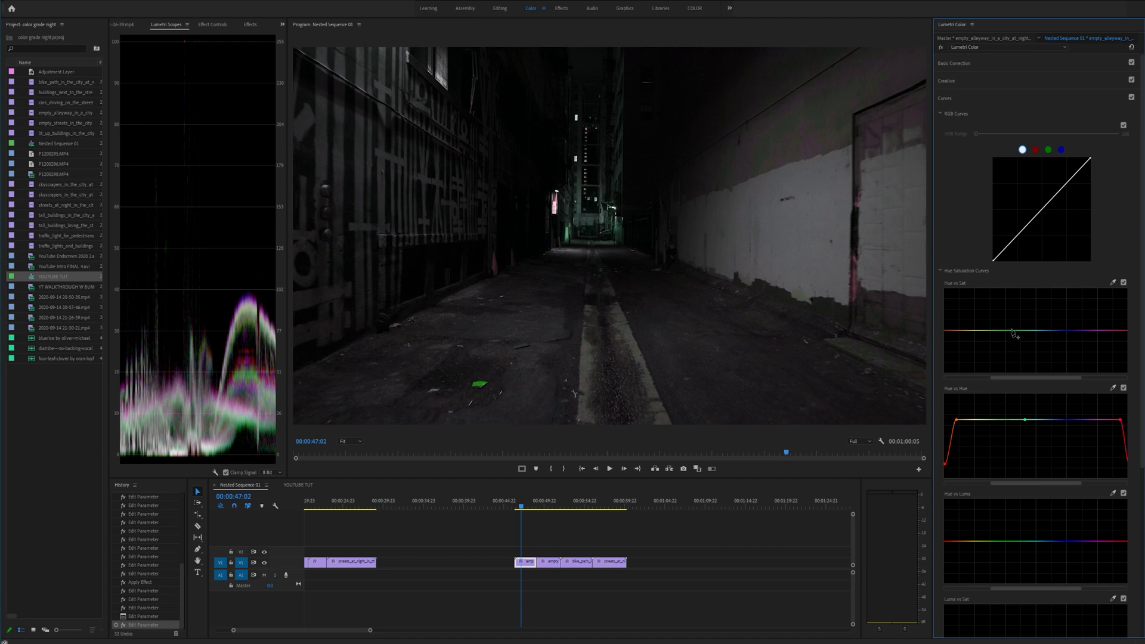
Step: Try raising the whole Hue vs Sat curve and the whole Hue vs Luma curve on the alleyway clip, undoing each change
{"action": "left_click_drag", "start_coordinate": [1012, 333], "coordinate": [1027, 280]}
{"action": "key", "text": "ctrl+z"}
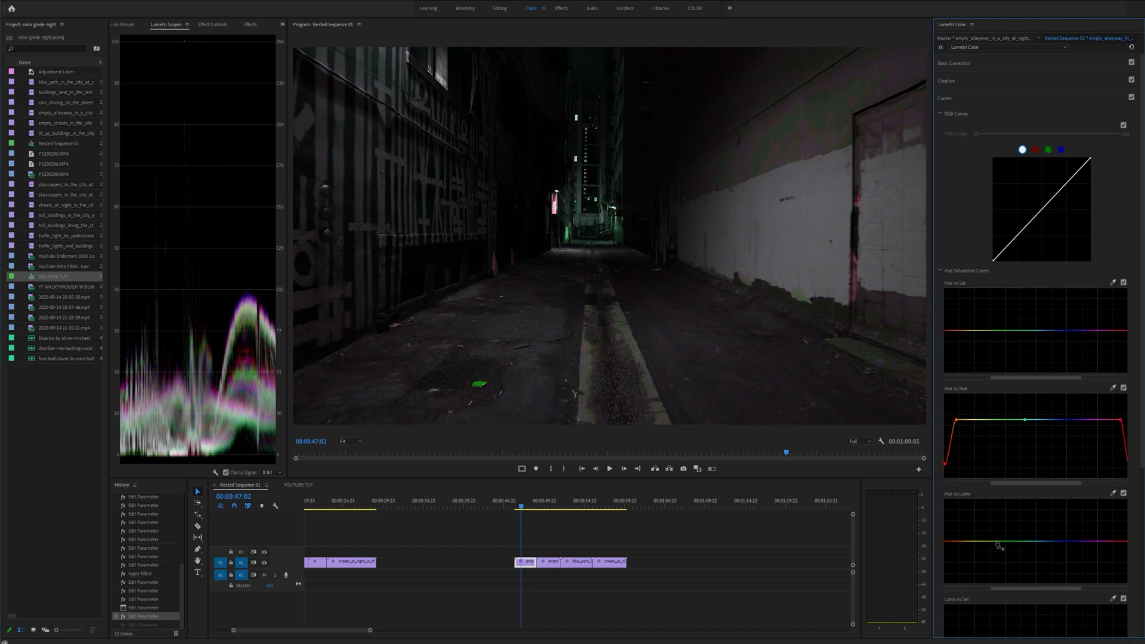
{"action": "left_click_drag", "start_coordinate": [998, 544], "coordinate": [996, 484]}
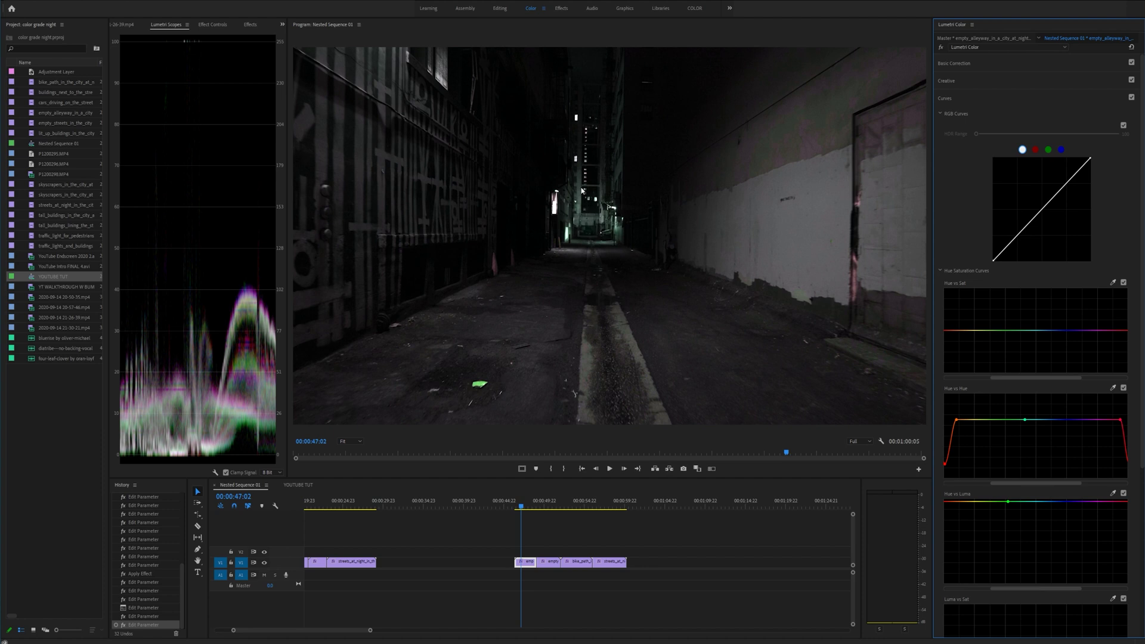
{"action": "key", "text": "ctrl+z"}
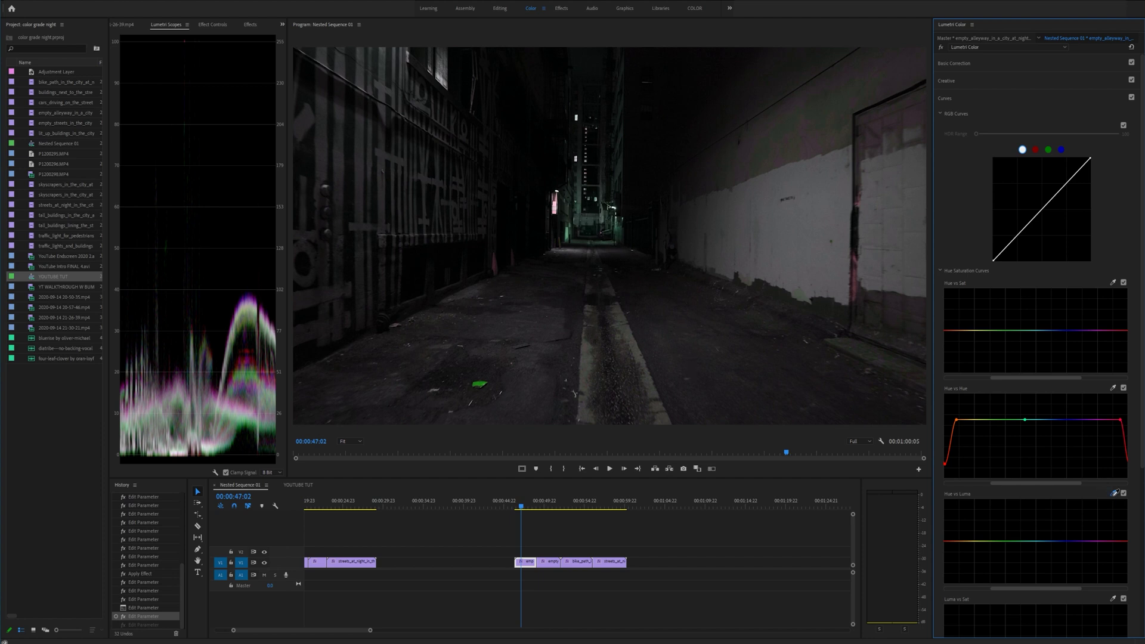
Step: Sample the alley floor's hue for Hue vs Luma and raise the red and magenta ends, keeping the green and blue points near center
{"action": "left_click", "coordinate": [666, 335]}
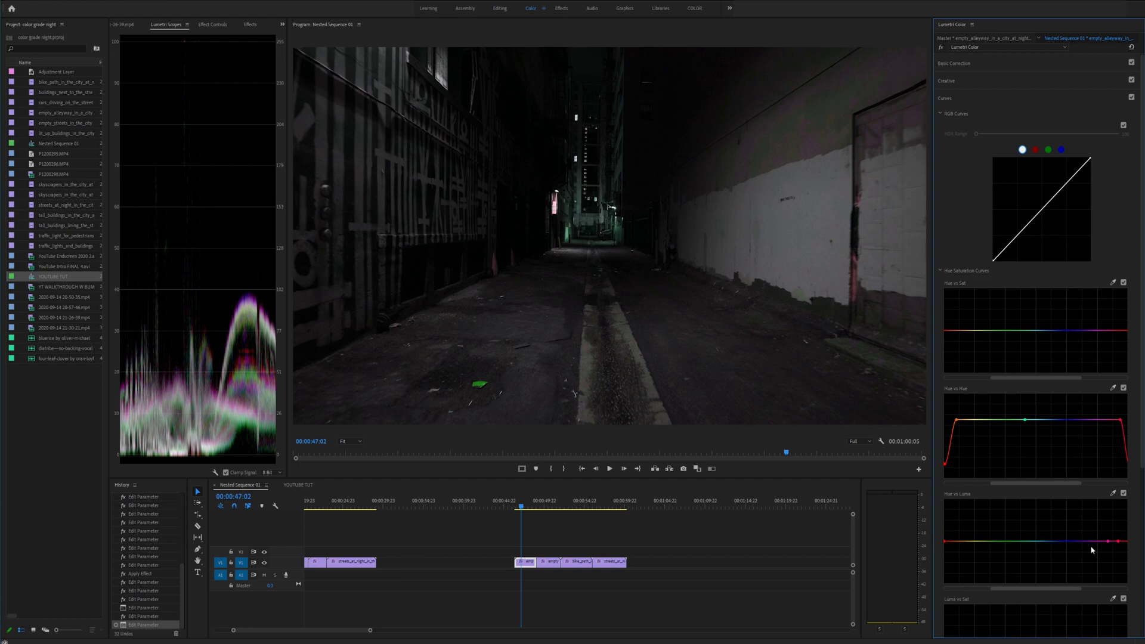
{"action": "left_click_drag", "start_coordinate": [1118, 544], "coordinate": [1121, 511]}
{"action": "left_click_drag", "start_coordinate": [946, 546], "coordinate": [995, 543]}
{"action": "left_click_drag", "start_coordinate": [1110, 543], "coordinate": [1122, 516]}
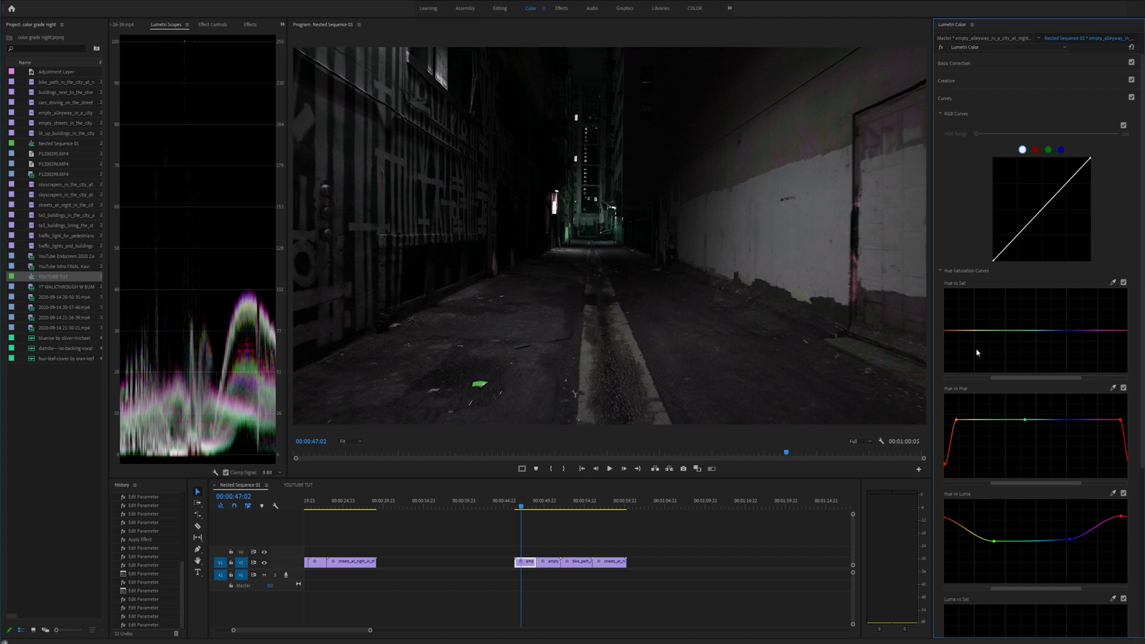
Step: Sample the distant lights at the alley's end for Hue vs Sat and raise the cyan-blue point to the graph's top between green and magenta anchors
{"action": "left_click_drag", "start_coordinate": [993, 331], "coordinate": [1002, 311]}
{"action": "key", "text": "ctrl+z"}
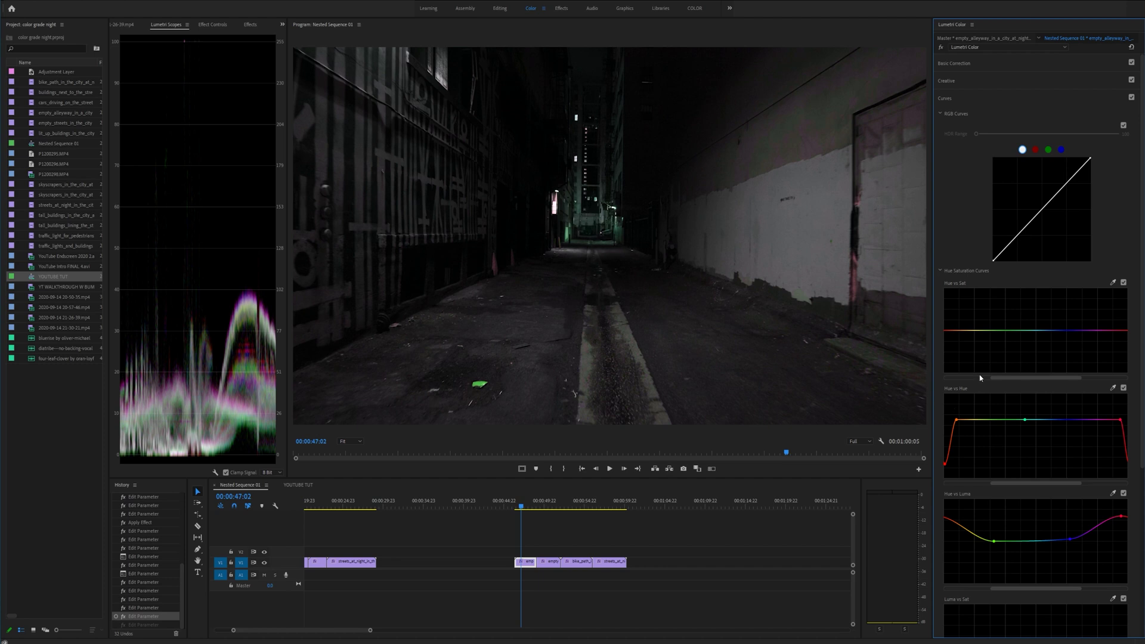
{"action": "left_click", "coordinate": [570, 235]}
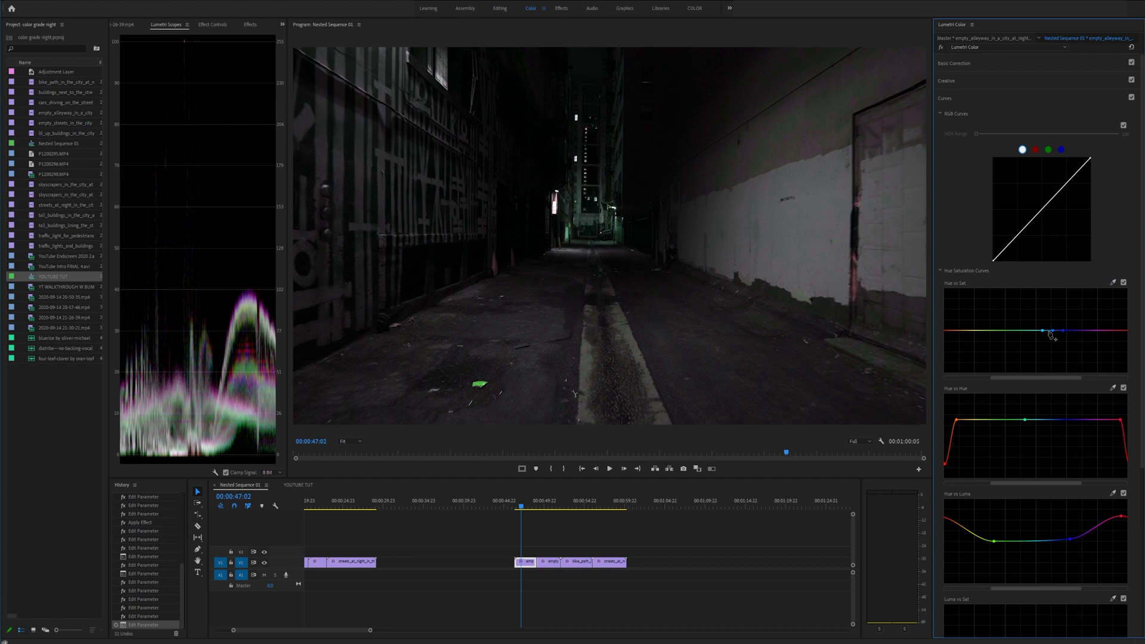
{"action": "left_click_drag", "start_coordinate": [1053, 331], "coordinate": [997, 331]}
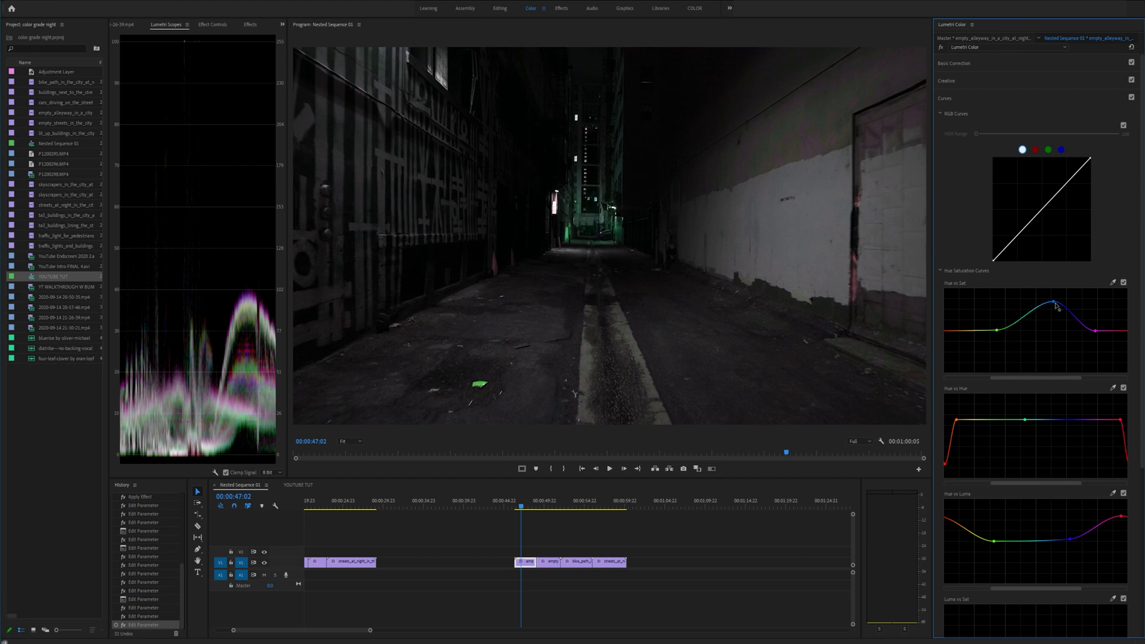
{"action": "key", "text": "grave"}
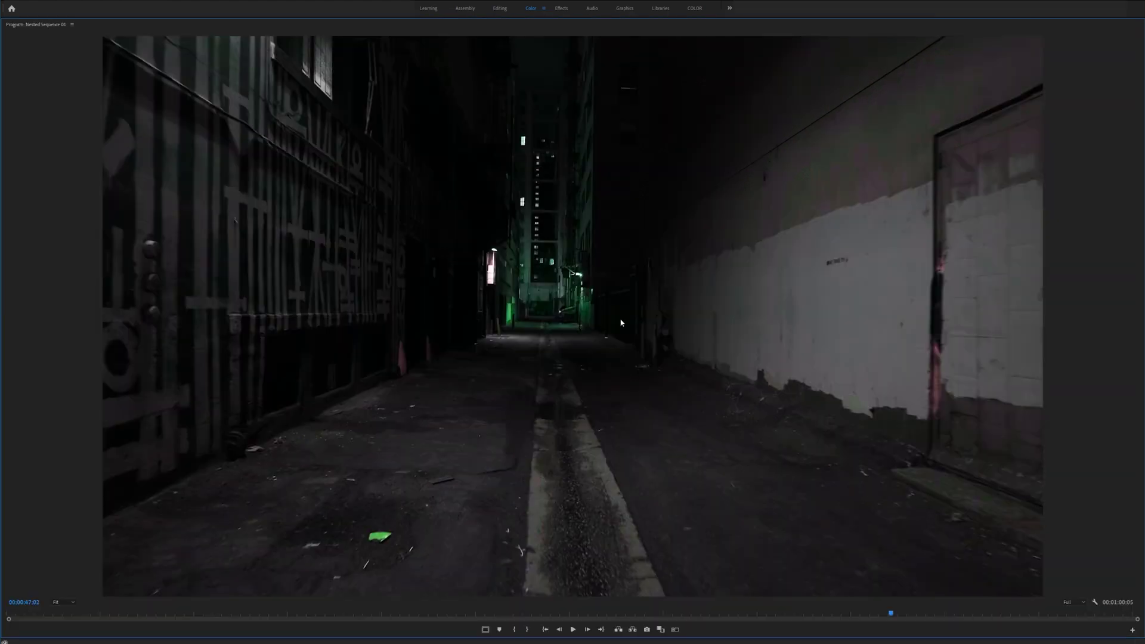
{"action": "key", "text": "grave"}
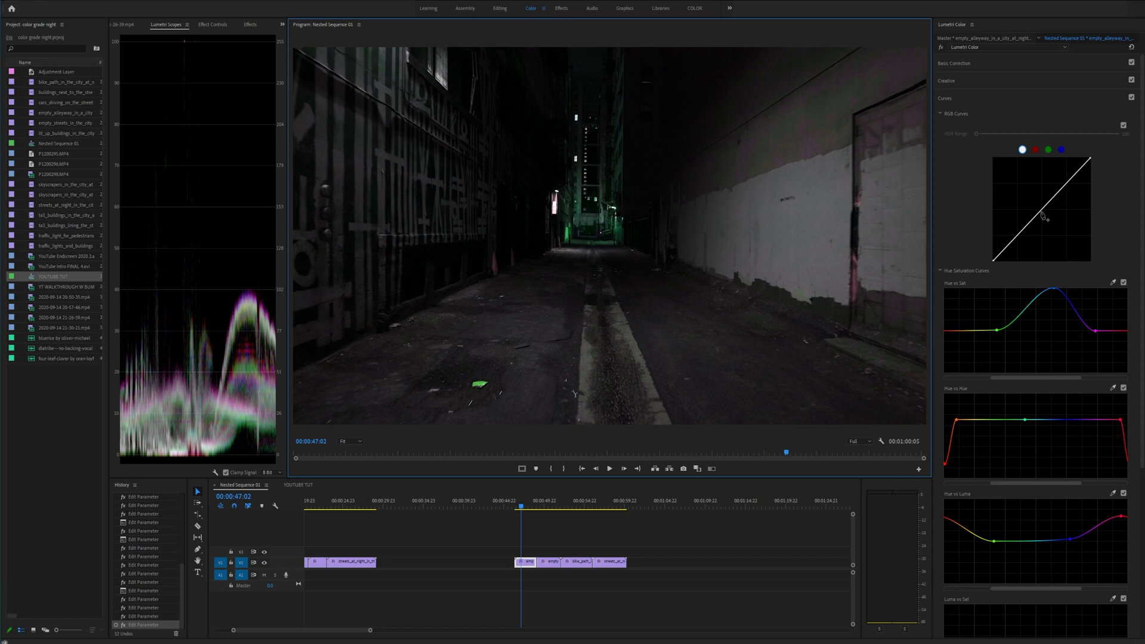
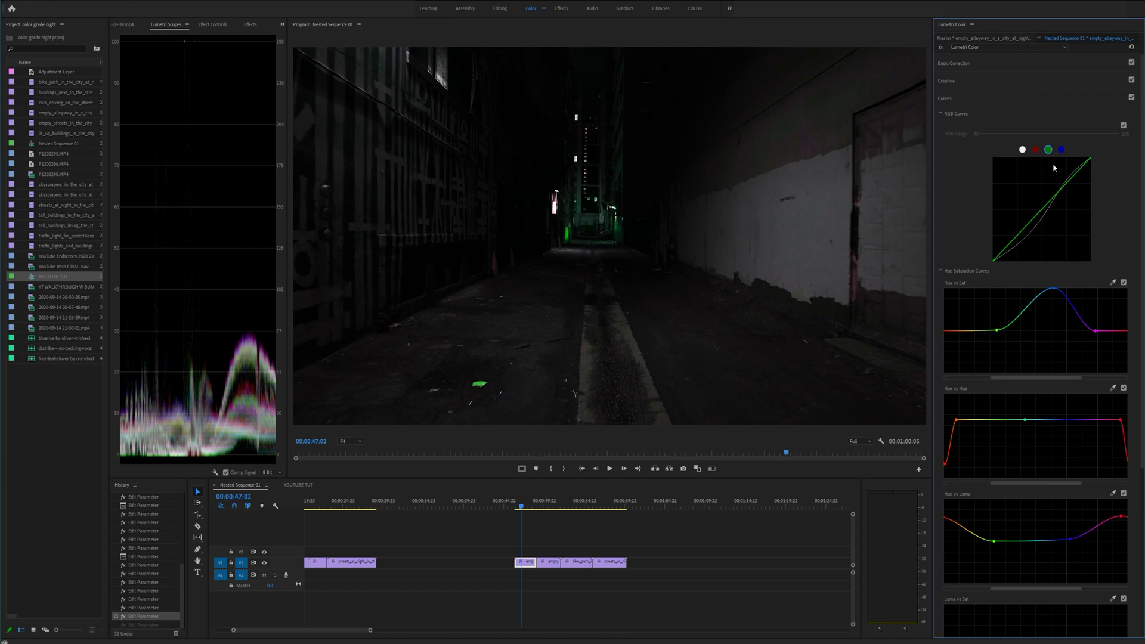
Step: Lower the shadows on the white RGB curve, raise the blue curve's midpoint slightly, and play back the alleyway clip
{"action": "left_click_drag", "start_coordinate": [1043, 215], "coordinate": [1037, 208]}
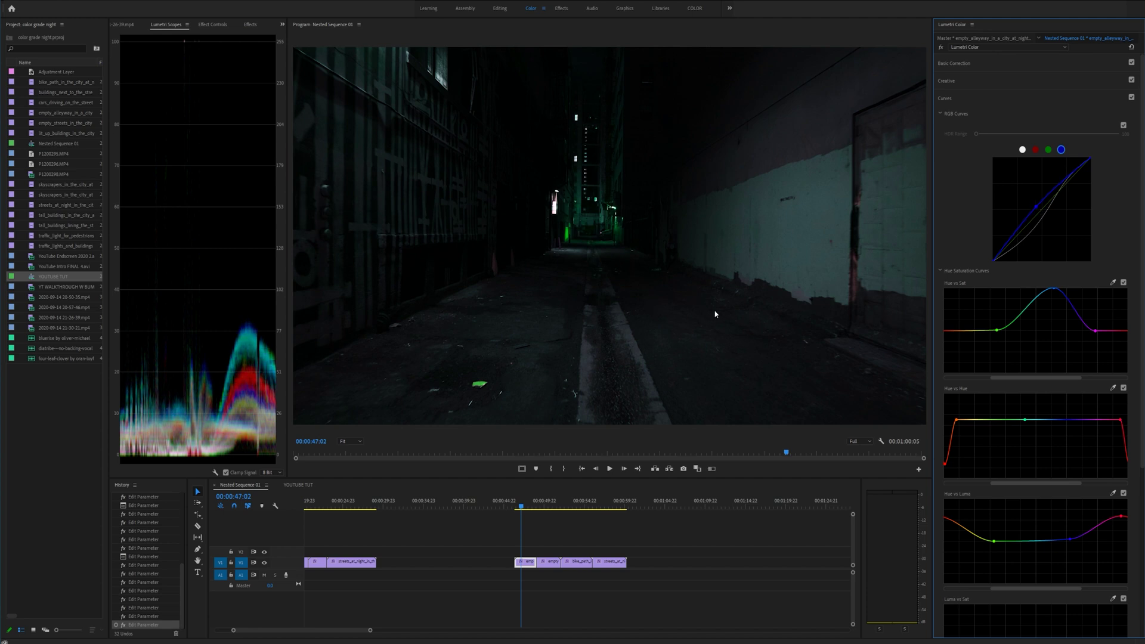
{"action": "key", "text": "grave"}
{"action": "key", "text": "space"}
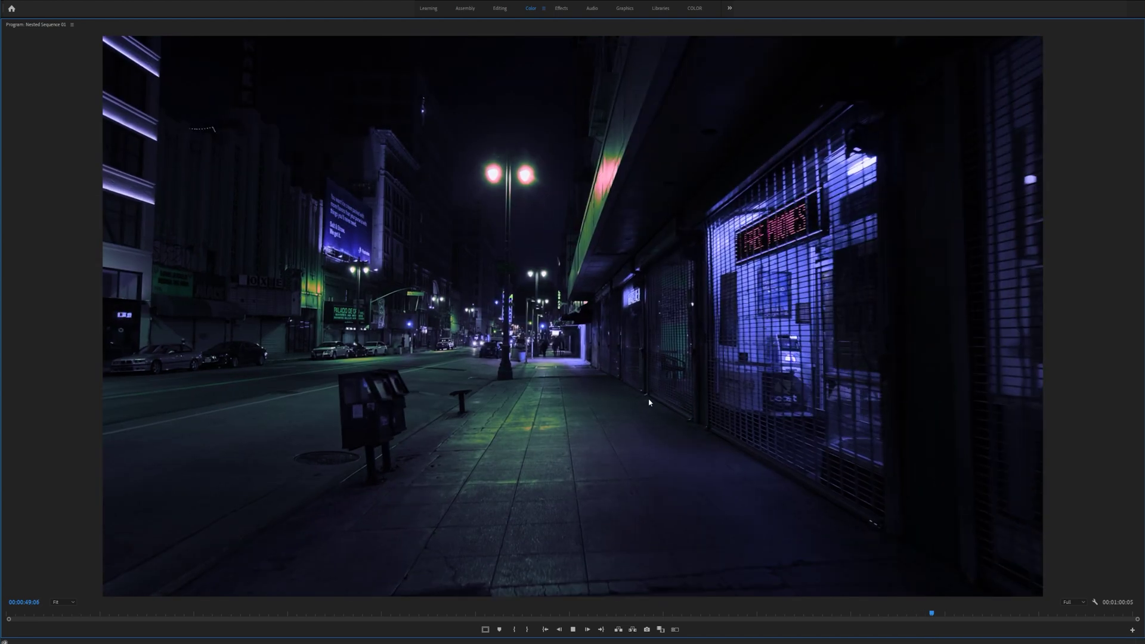
{"action": "key", "text": "space"}
{"action": "key", "text": "grave"}
{"action": "left_click_drag", "start_coordinate": [532, 508], "coordinate": [519, 511]}
{"action": "key", "text": "space"}
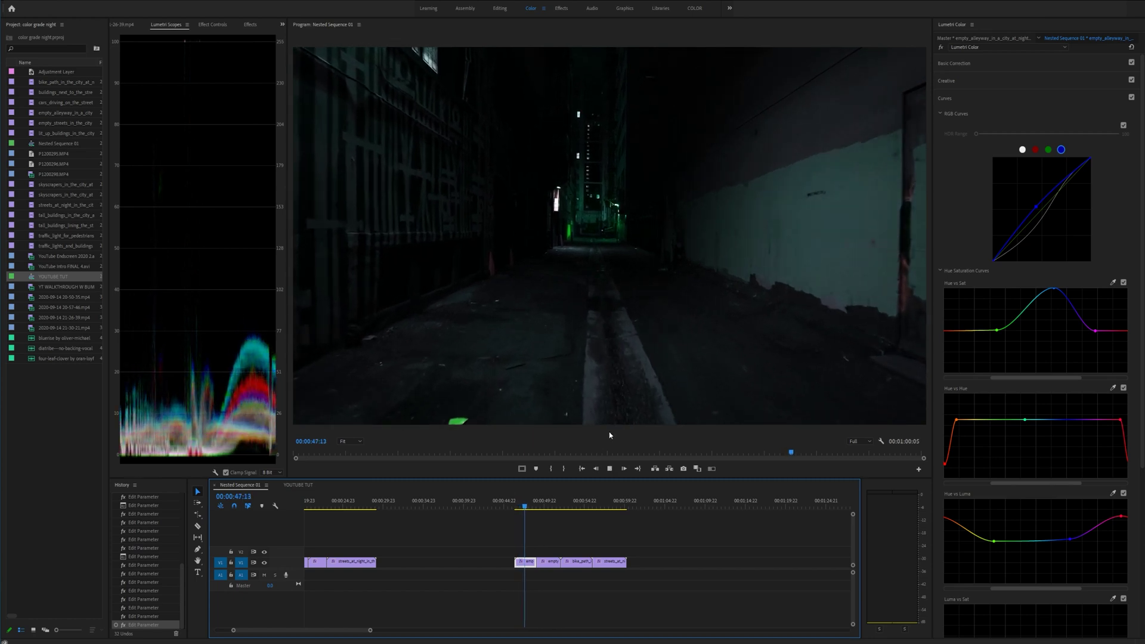
{"action": "key", "text": "space"}
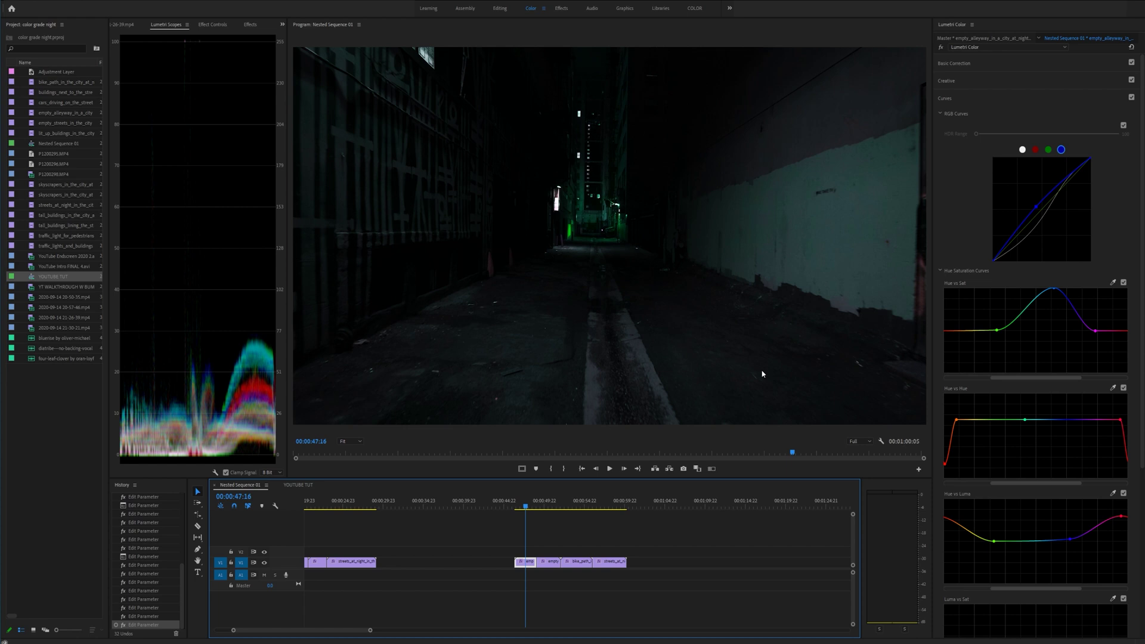
Step: Anchor the red RGB curve's midpoint and lift its shadows above the diagonal, previewing the purple tint full screen
{"action": "left_click", "coordinate": [1036, 150]}
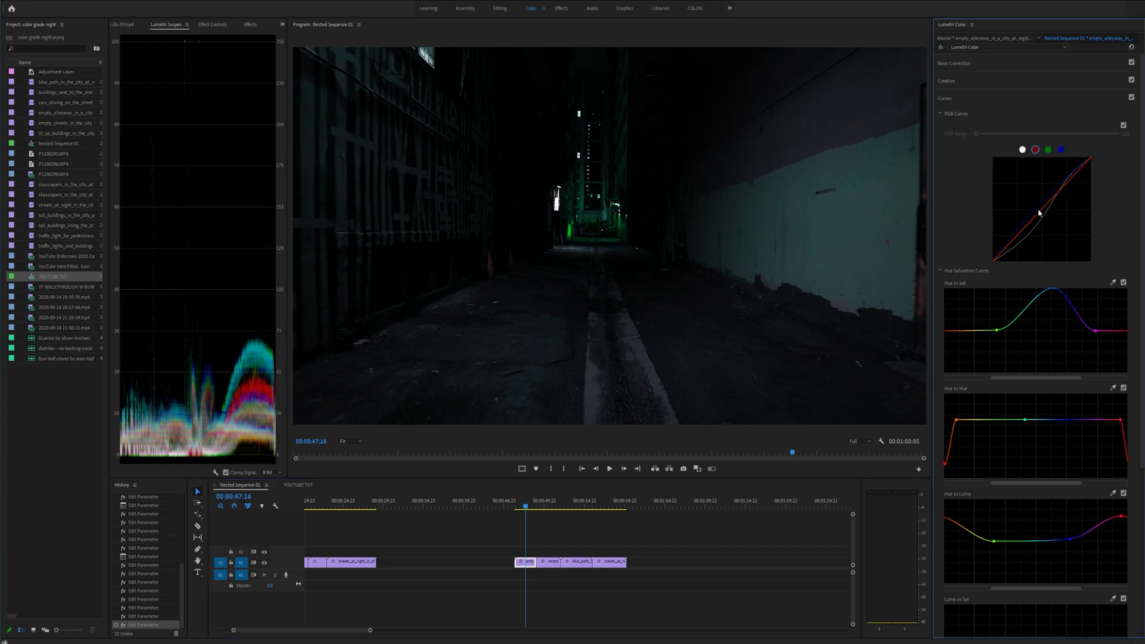
{"action": "left_click_drag", "start_coordinate": [1020, 235], "coordinate": [1020, 244]}
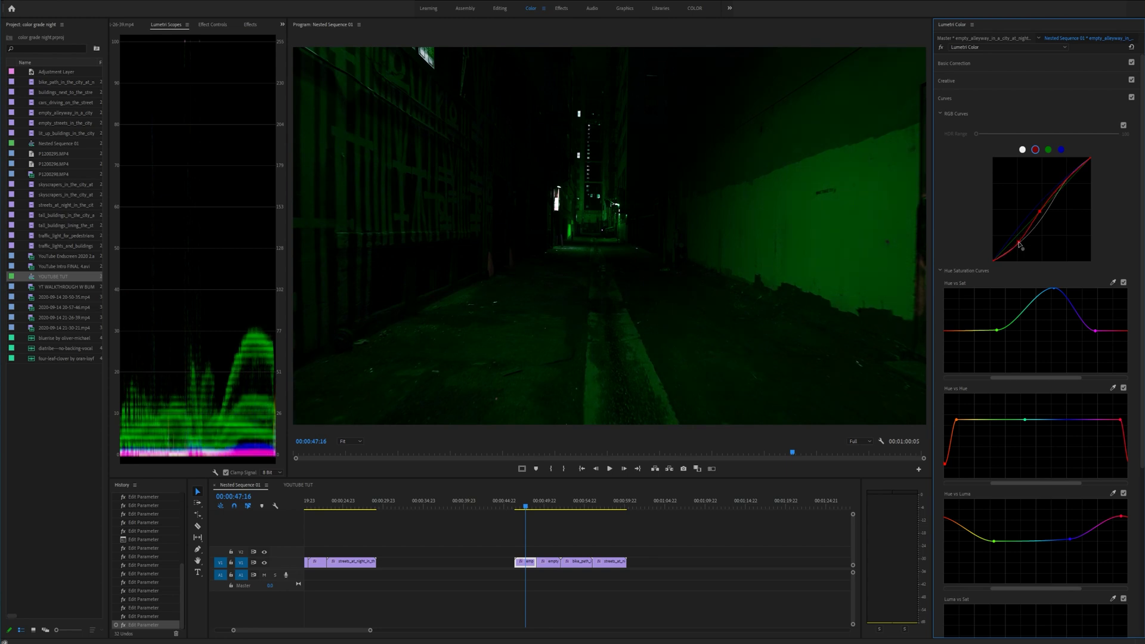
{"action": "left_click_drag", "start_coordinate": [1020, 245], "coordinate": [1012, 236]}
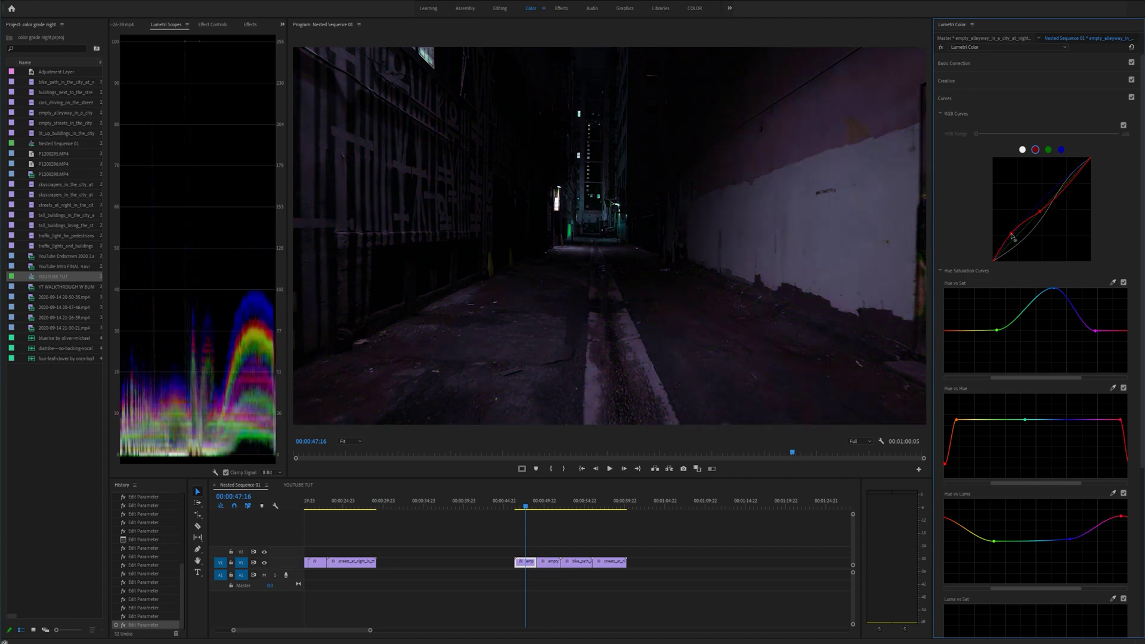
{"action": "key", "text": "grave"}
{"action": "key", "text": "space"}
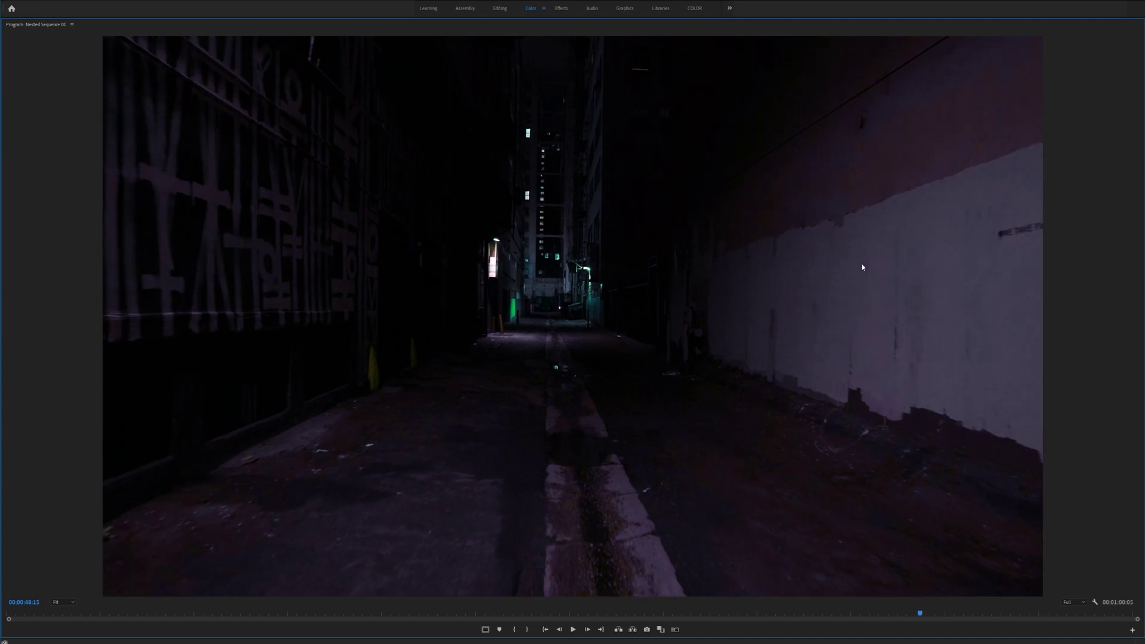
{"action": "key", "text": "grave"}
{"action": "left_click", "coordinate": [1011, 236]}
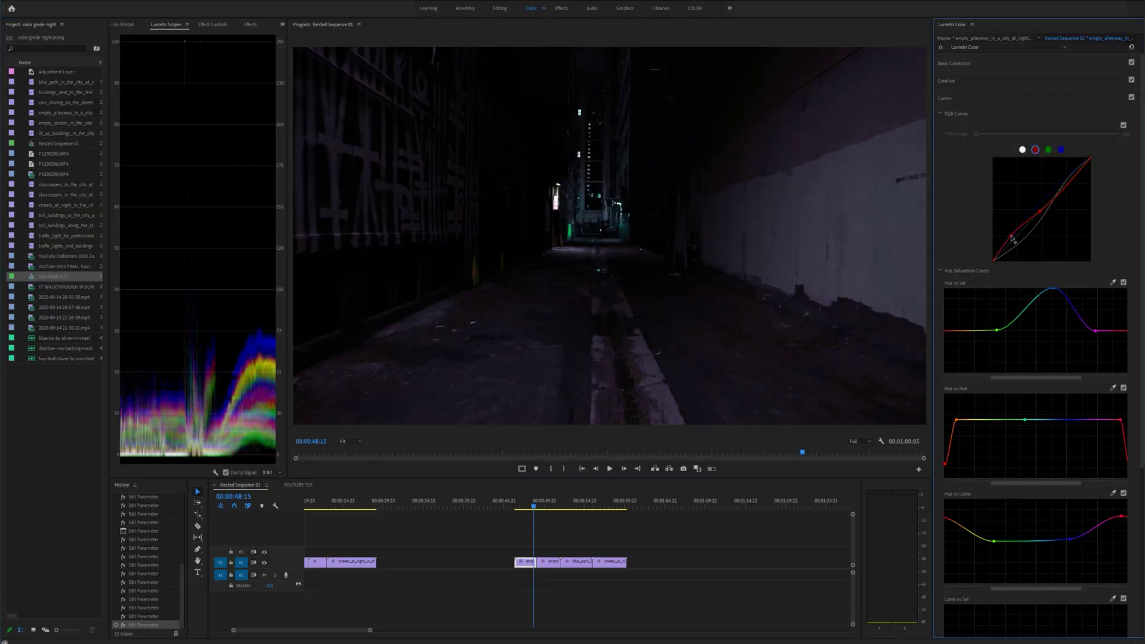
Step: Compare the alleyway clip before and after grading at 00:00:46:21 by toggling the Lumetri Color effect, leaving it enabled
{"action": "left_click", "coordinate": [212, 24]}
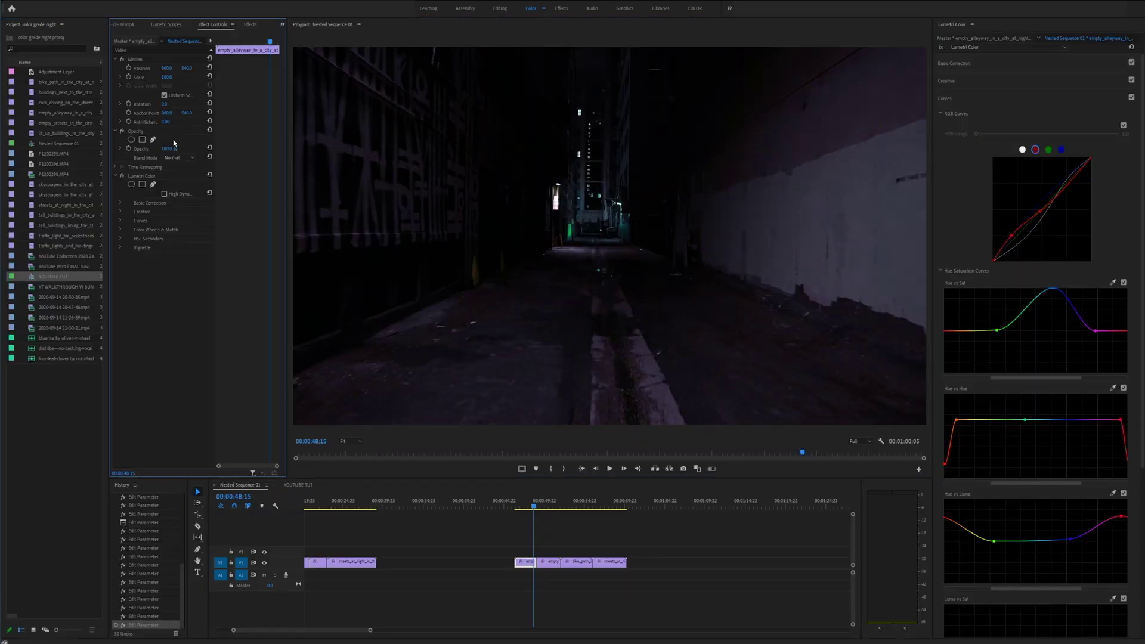
{"action": "left_click", "coordinate": [122, 177]}
{"action": "left_click_drag", "start_coordinate": [533, 507], "coordinate": [521, 508]}
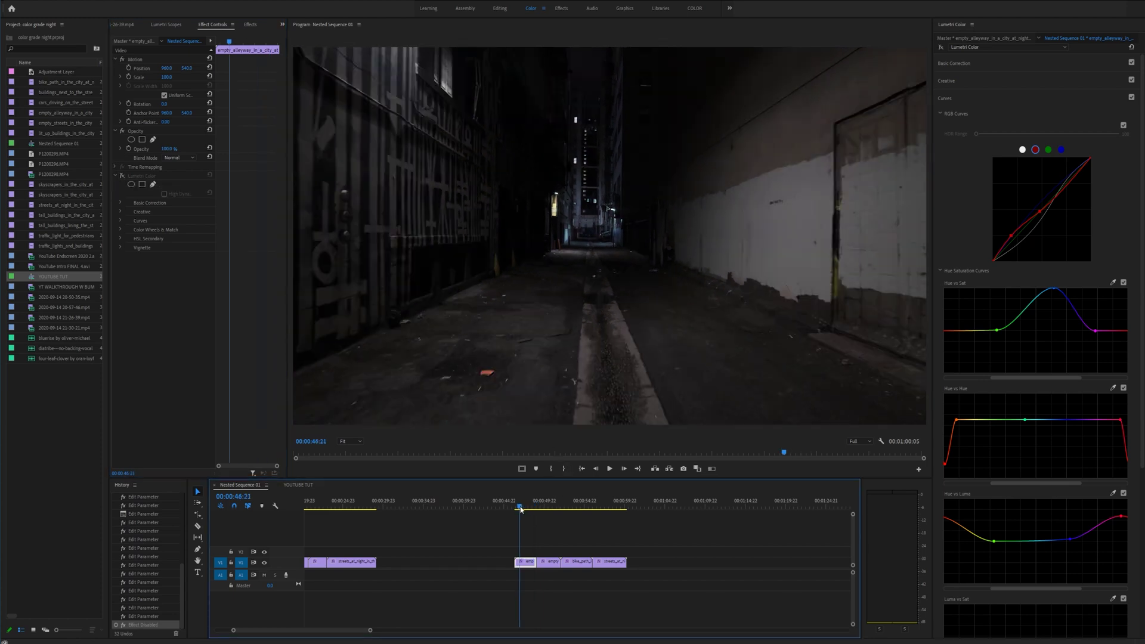
{"action": "left_click", "coordinate": [123, 176]}
{"action": "left_click", "coordinate": [123, 177]}
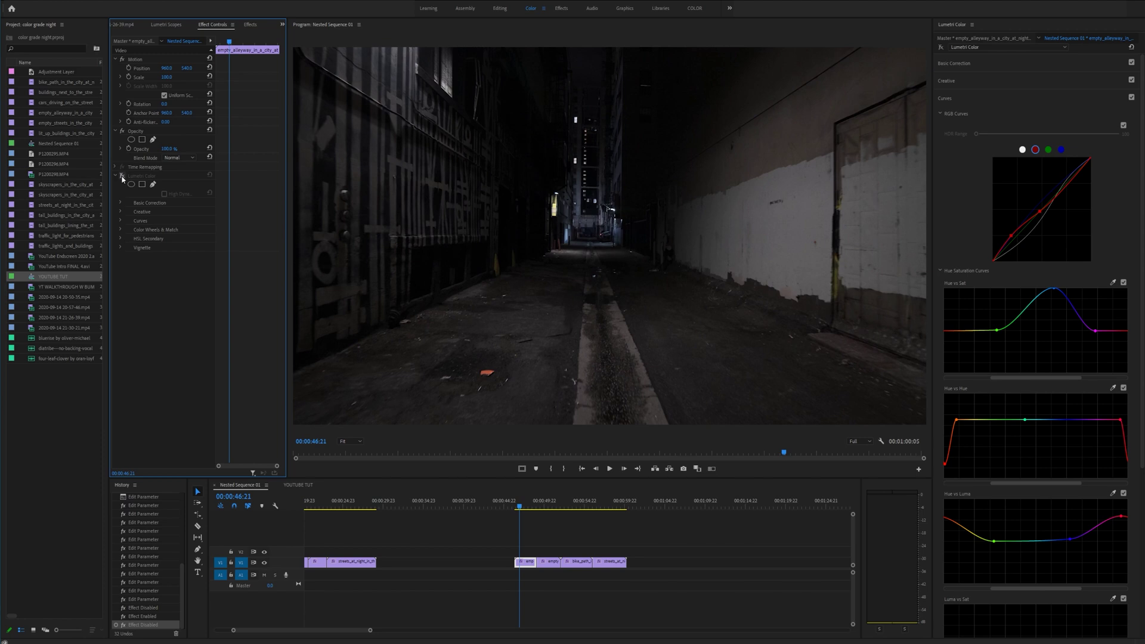
{"action": "left_click", "coordinate": [122, 177]}
{"action": "left_click", "coordinate": [122, 177]}
{"action": "left_click", "coordinate": [122, 176]}
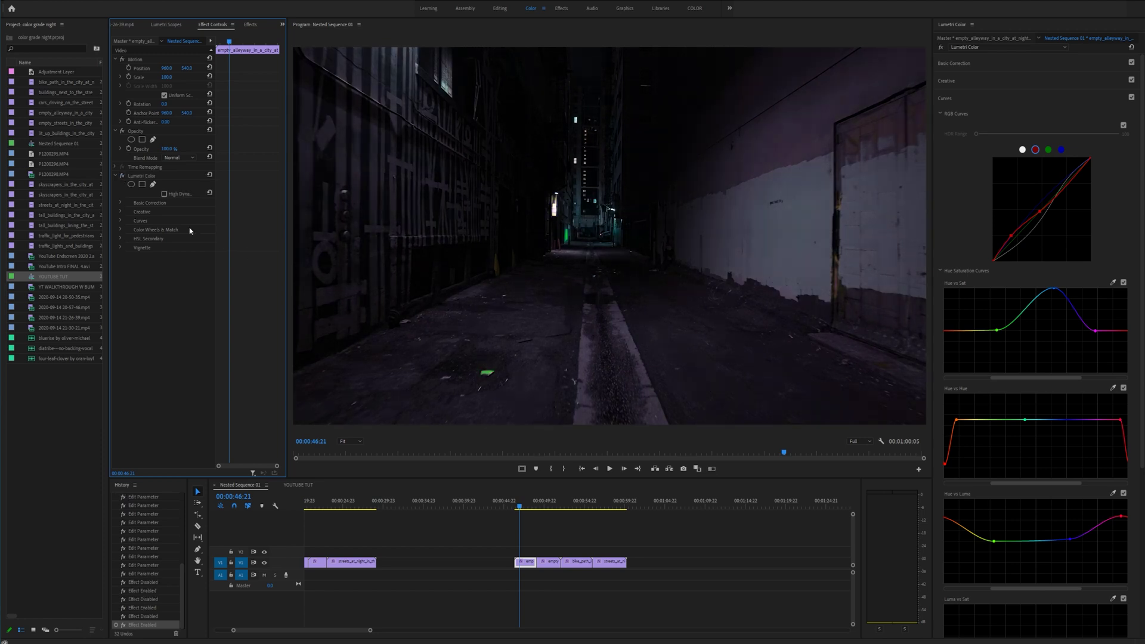
{"action": "left_click", "coordinate": [122, 177]}
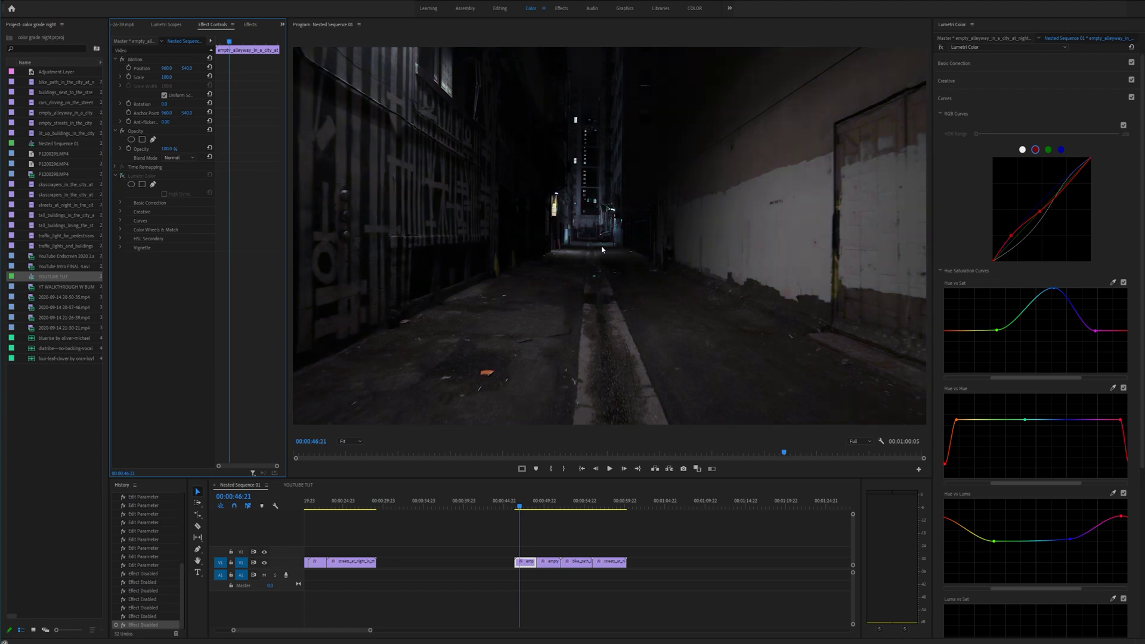
{"action": "left_click", "coordinate": [122, 176]}
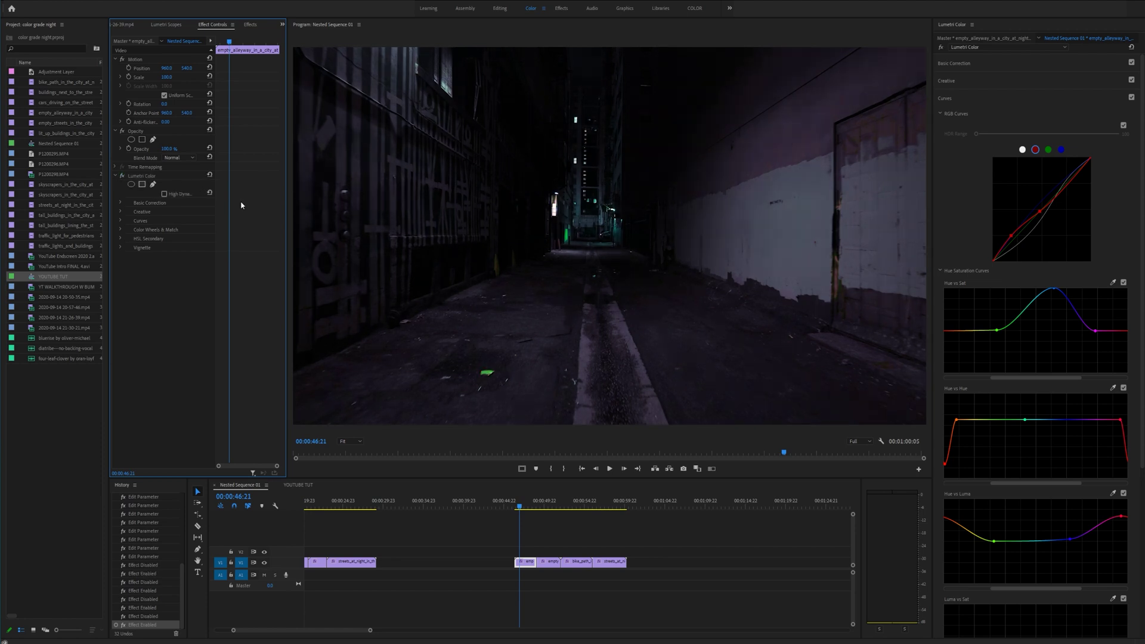
Step: Anchor the green and blue hues on the Hue vs Hue curve and pull the green-cyan point between them down near the graph's bottom
{"action": "left_click", "coordinate": [995, 420]}
{"action": "left_click_drag", "start_coordinate": [1026, 421], "coordinate": [1017, 471]}
{"action": "key", "text": "ctrl+z"}
{"action": "key", "text": "ctrl+z"}
{"action": "left_click", "coordinate": [1082, 420]}
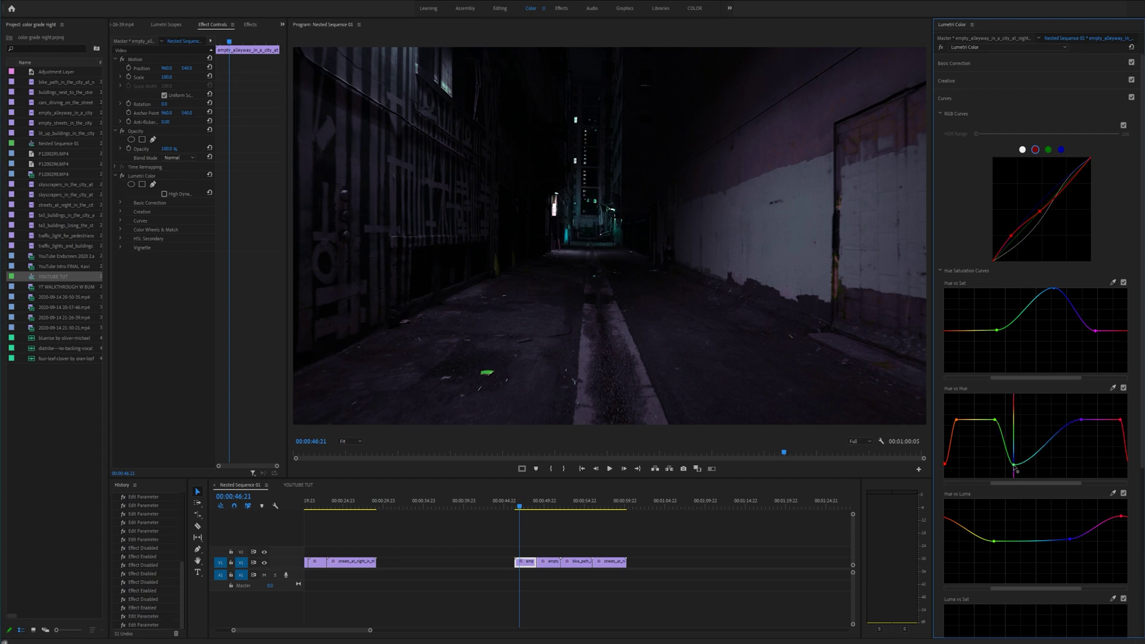
{"action": "left_click", "coordinate": [530, 508]}
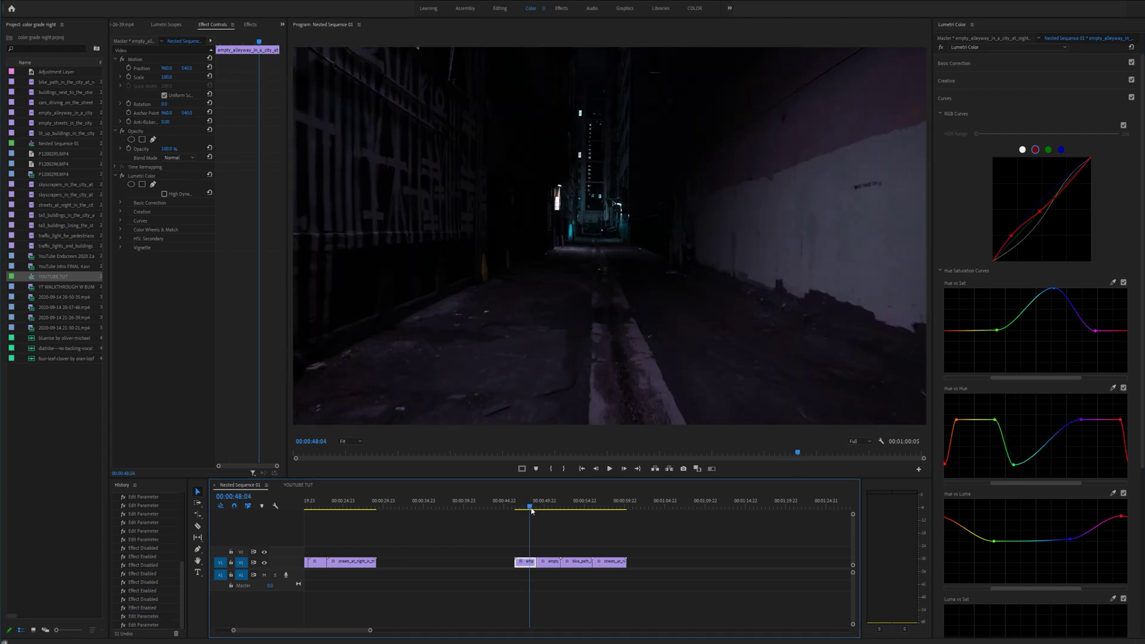
Step: Expand the Lumetri curves in the clip's effect settings, raise the low Hue vs Hue green-cyan point slightly, and play the clip
{"action": "left_click", "coordinate": [121, 222]}
{"action": "scroll", "coordinate": [220, 277], "scroll_direction": "down", "scroll_amount": 2}
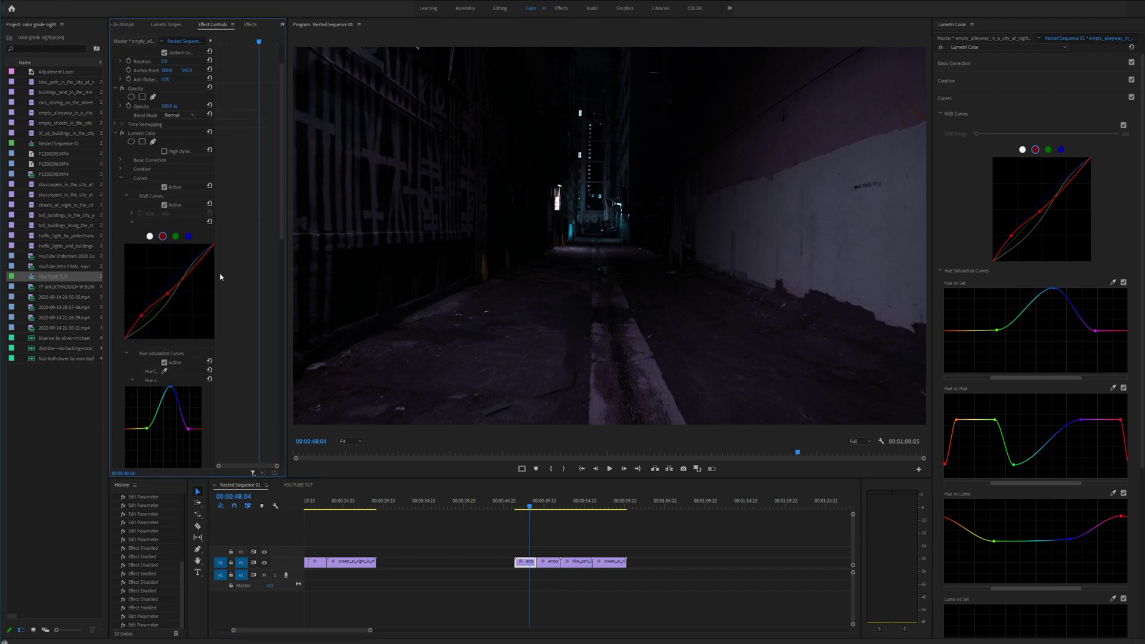
{"action": "scroll", "coordinate": [216, 323], "scroll_direction": "down", "scroll_amount": 3}
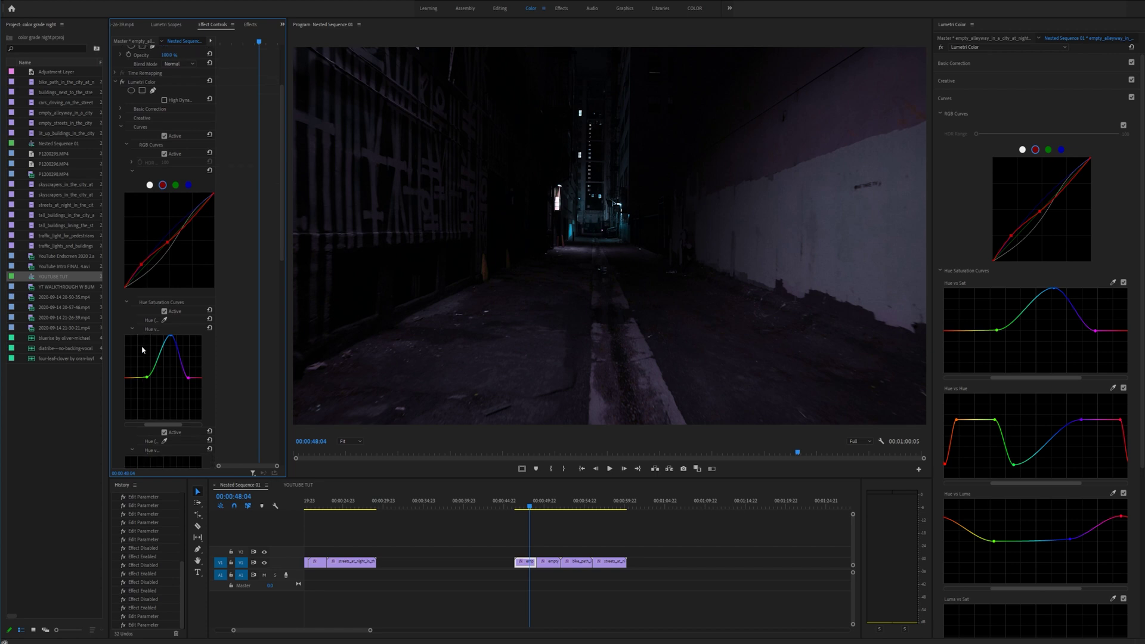
{"action": "left_click", "coordinate": [132, 312]}
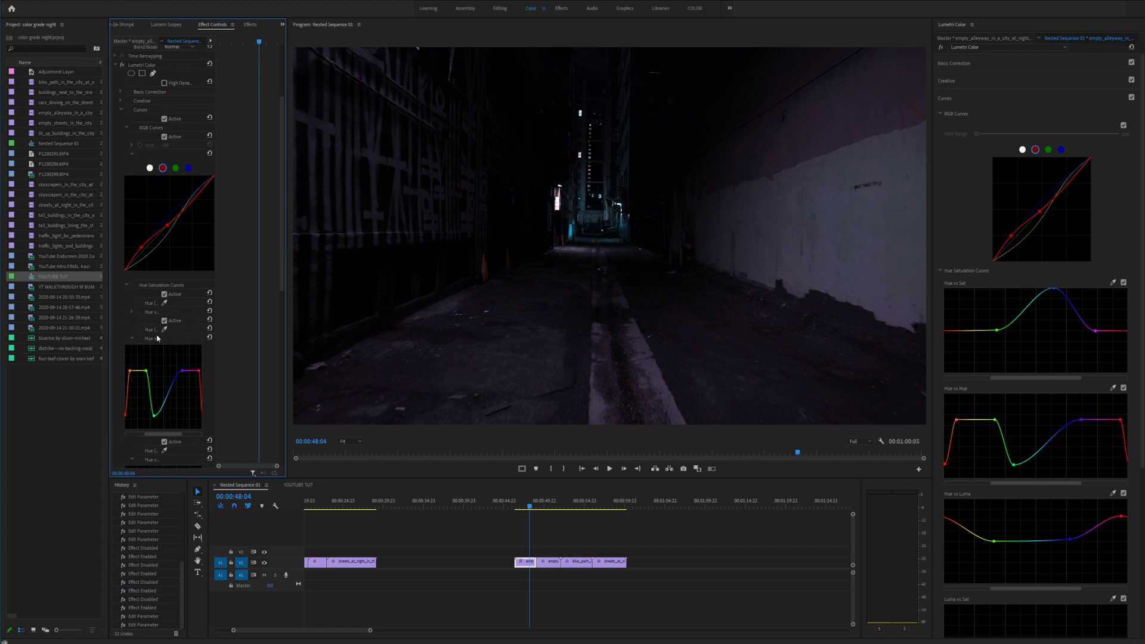
{"action": "left_click_drag", "start_coordinate": [216, 329], "coordinate": [277, 327]}
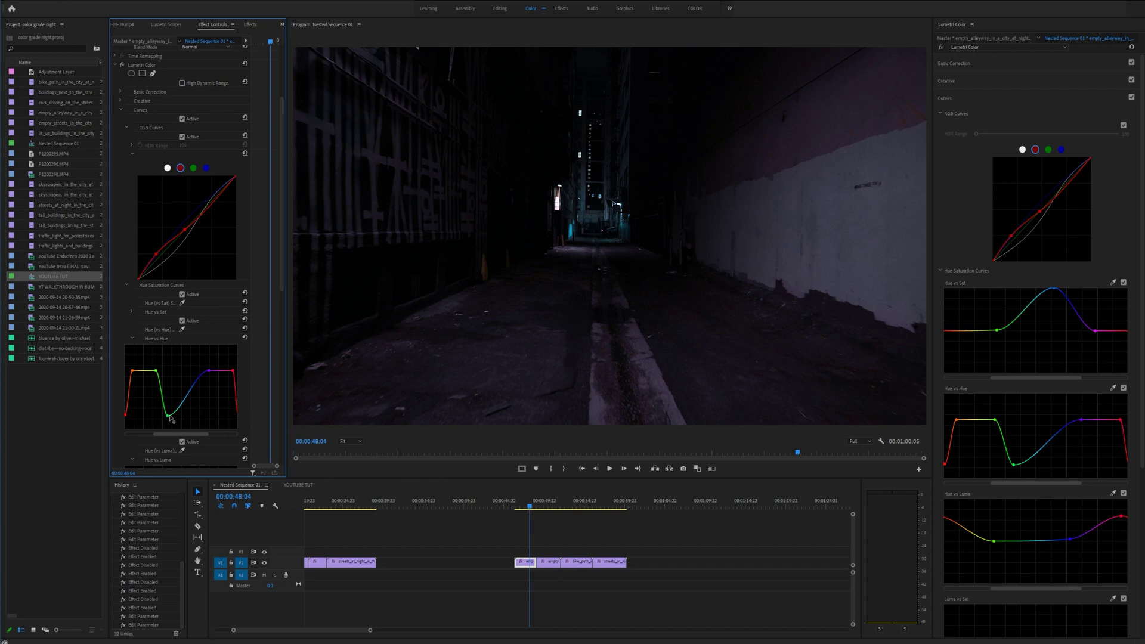
{"action": "mouse_move", "coordinate": [170, 419]}
{"action": "left_mouse_down"}
{"action": "mouse_move", "coordinate": [200, 323]}
{"action": "mouse_move", "coordinate": [182, 418]}
{"action": "mouse_move", "coordinate": [187, 379]}
{"action": "mouse_move", "coordinate": [169, 408]}
{"action": "left_mouse_up"}
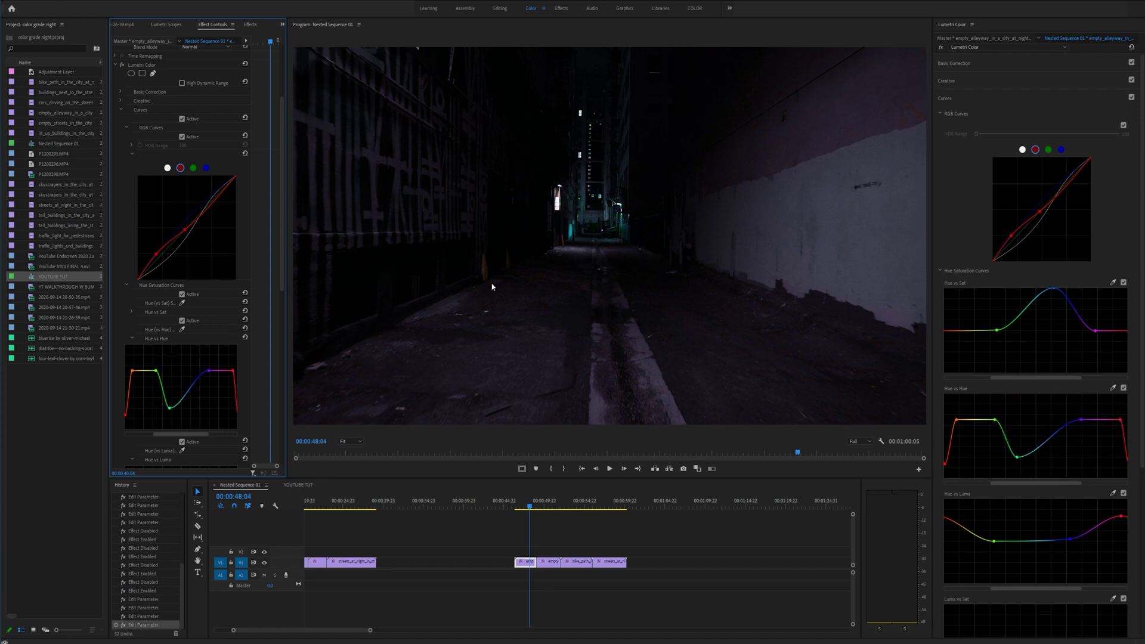
{"action": "left_click", "coordinate": [637, 546]}
{"action": "key", "text": "space"}
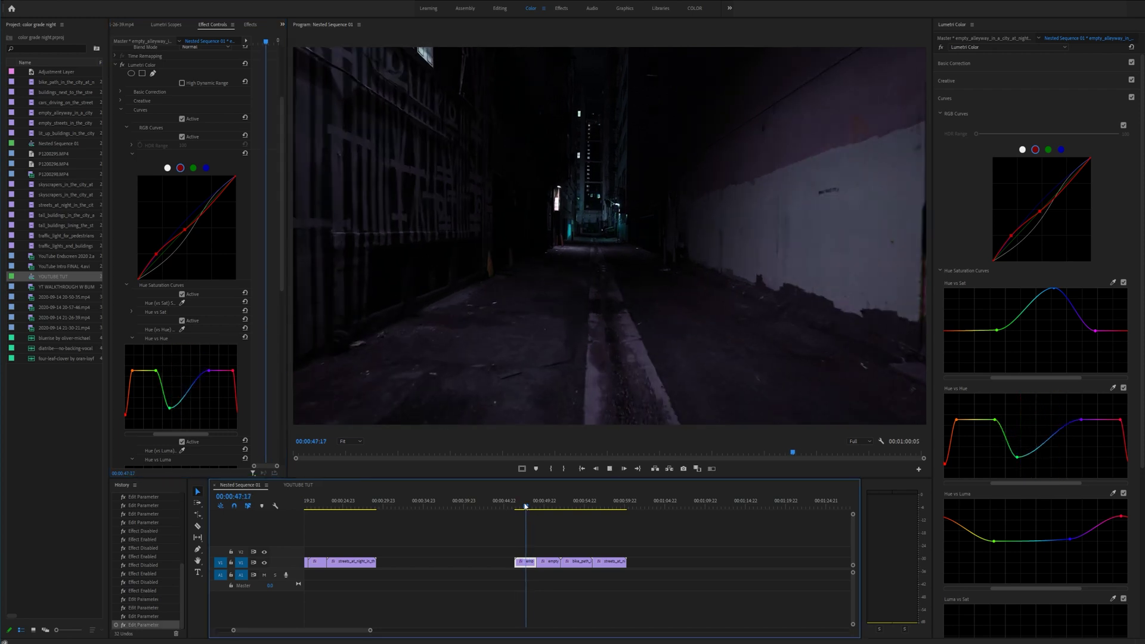